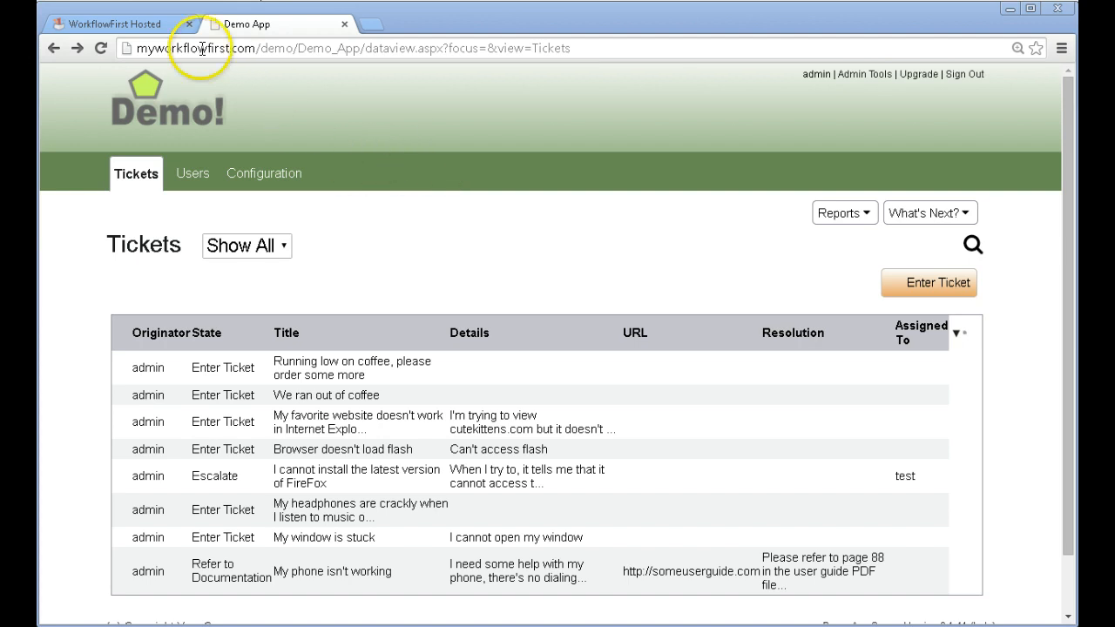
Look over the Demo App's ticket list and open the ticket titled "Running low on coffee, please order some more"
{"action": "left_click", "coordinate": [147, 26]}
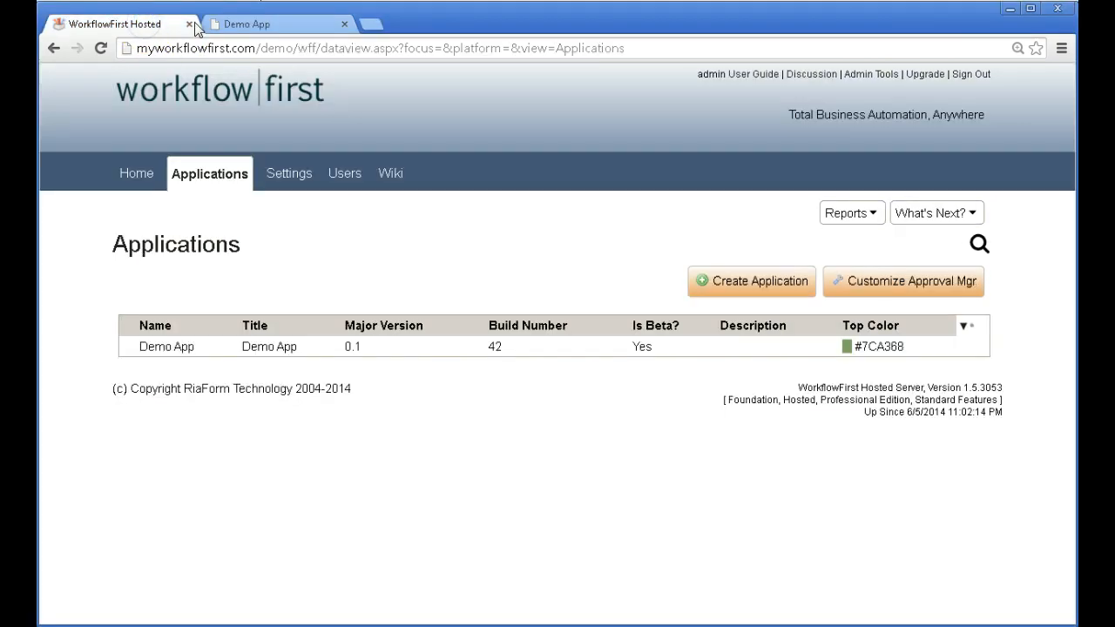
{"action": "left_click", "coordinate": [247, 28]}
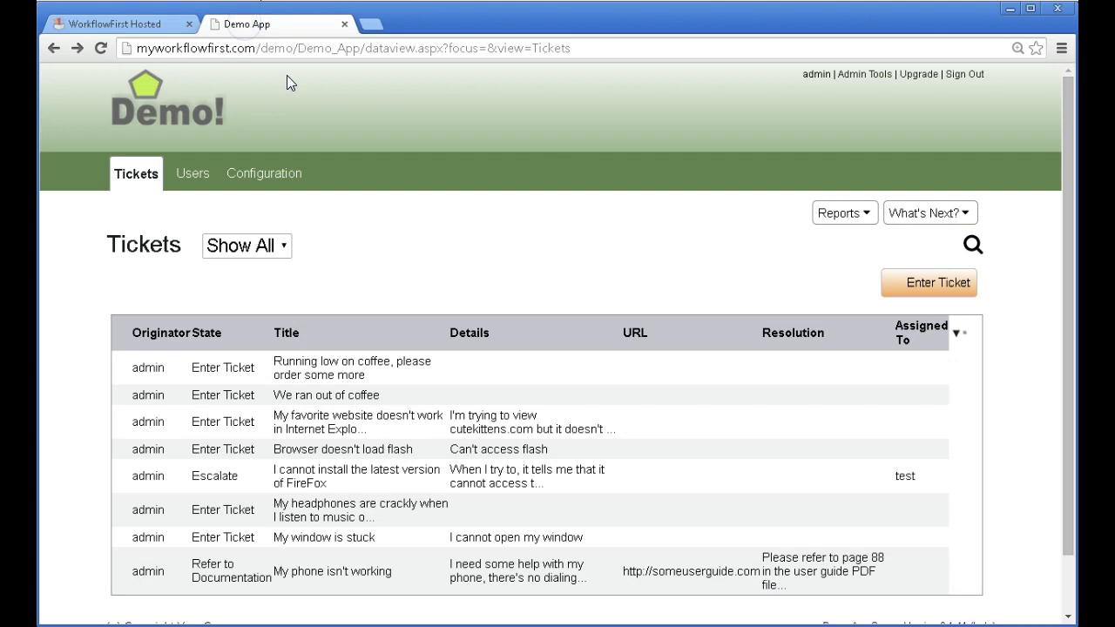
{"action": "left_click", "coordinate": [420, 371]}
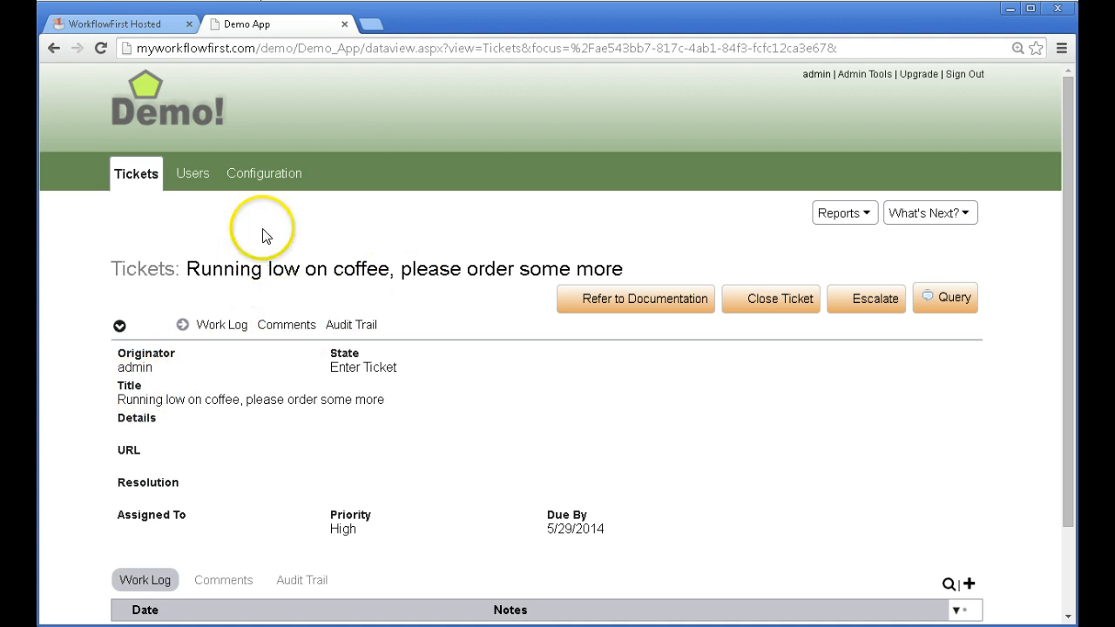
Switch to WorkflowFirst Hosted and open the Title field nested under Tickets in the Demo App's model
{"action": "left_click", "coordinate": [131, 24]}
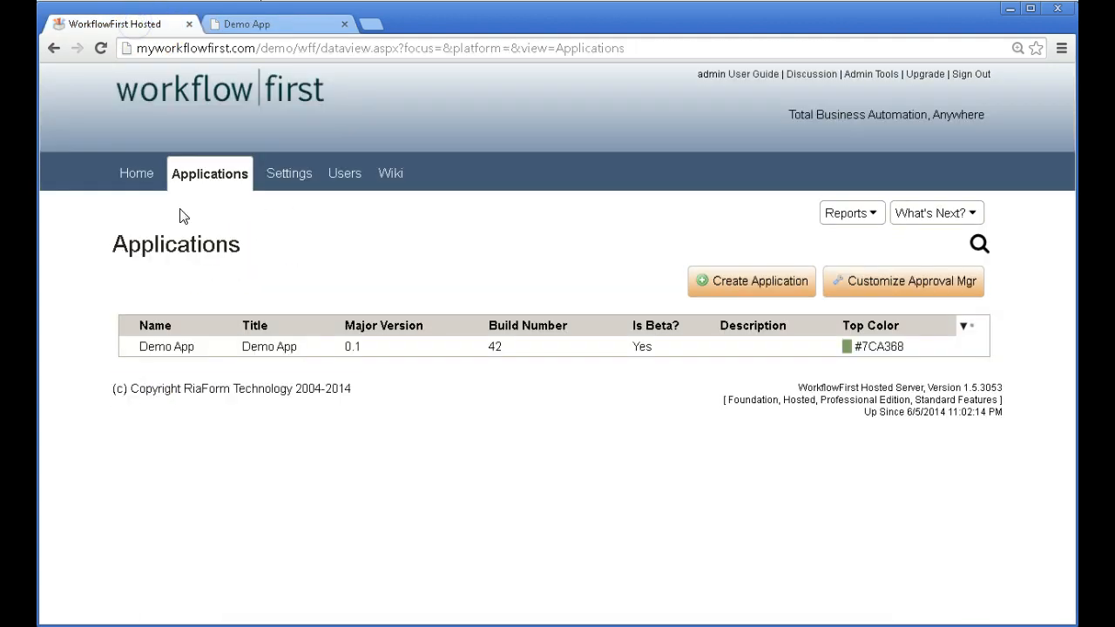
{"action": "left_click", "coordinate": [216, 348]}
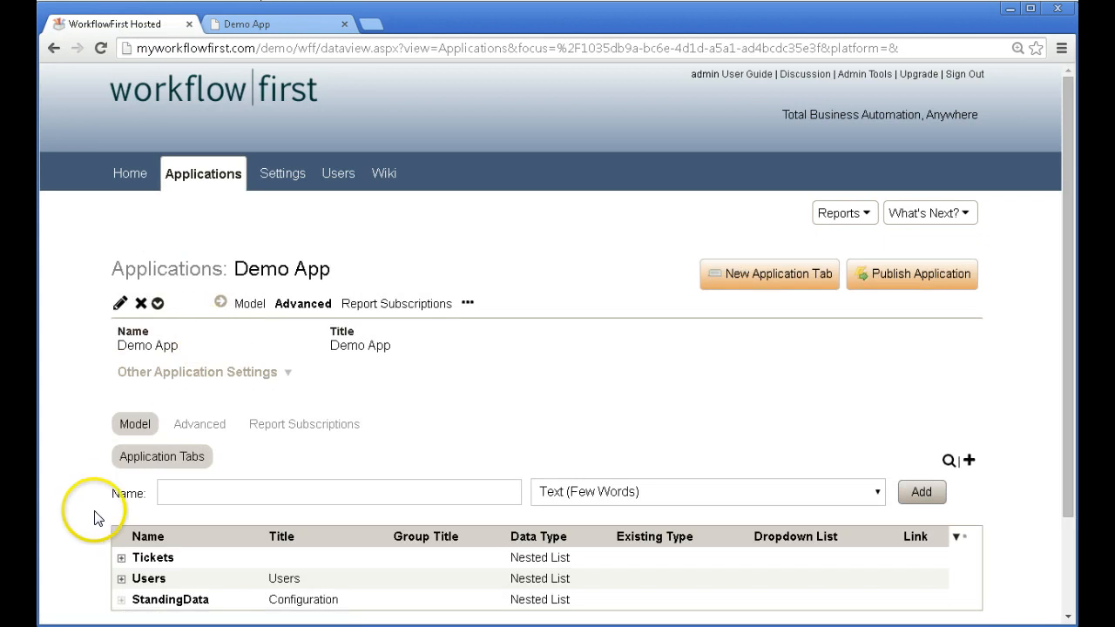
{"action": "left_click", "coordinate": [121, 558]}
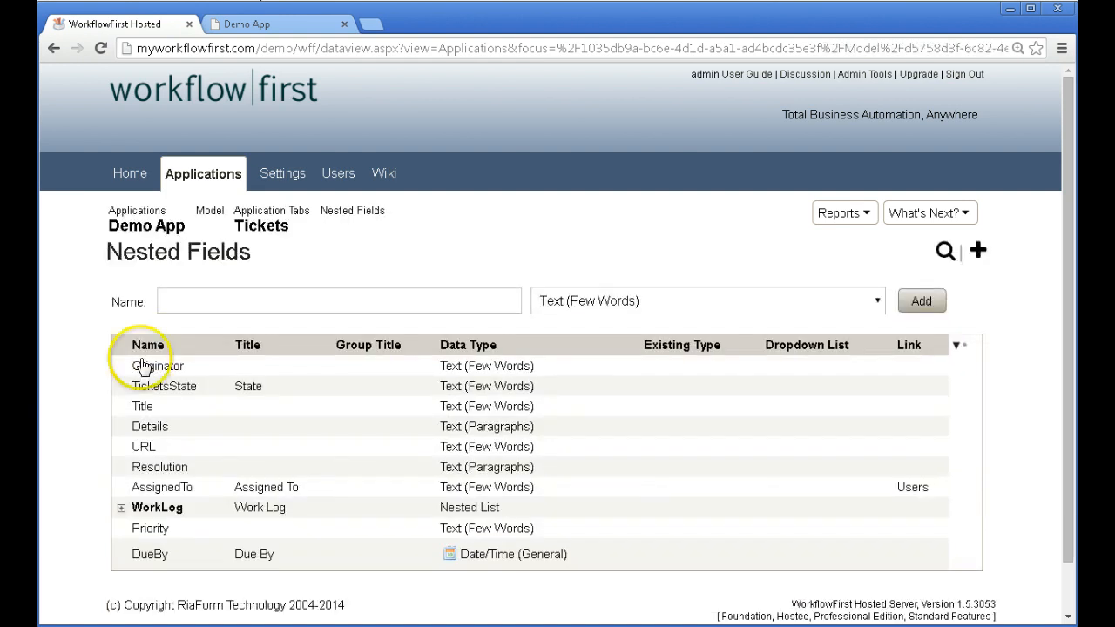
{"action": "left_click", "coordinate": [345, 408]}
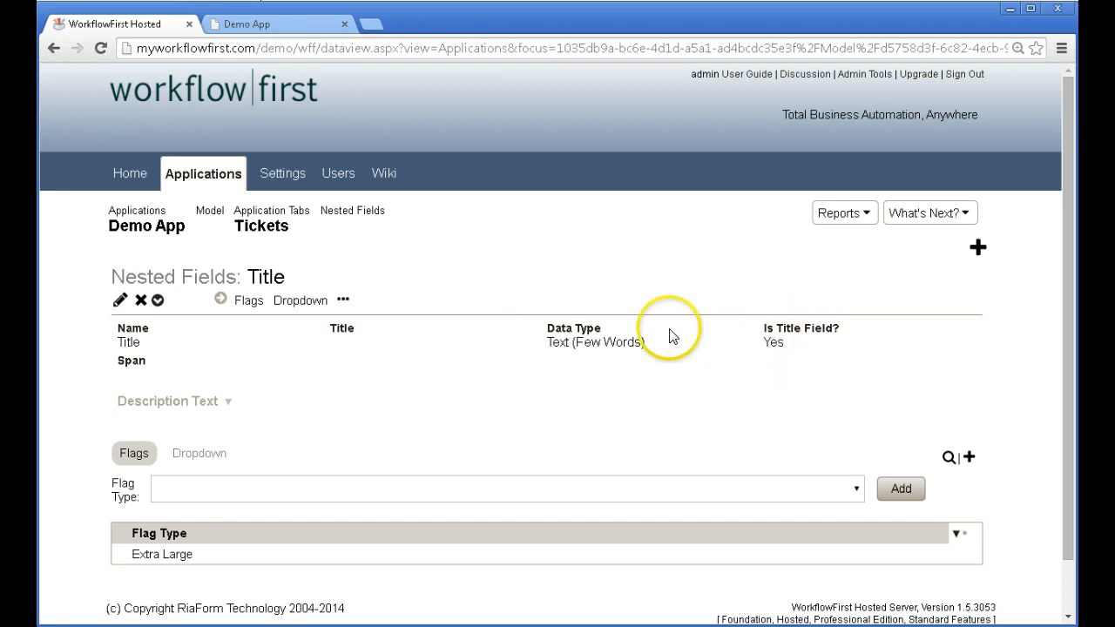
Set Is Title Field? to No in the Title field's display settings and save the field
{"action": "left_click", "coordinate": [120, 303]}
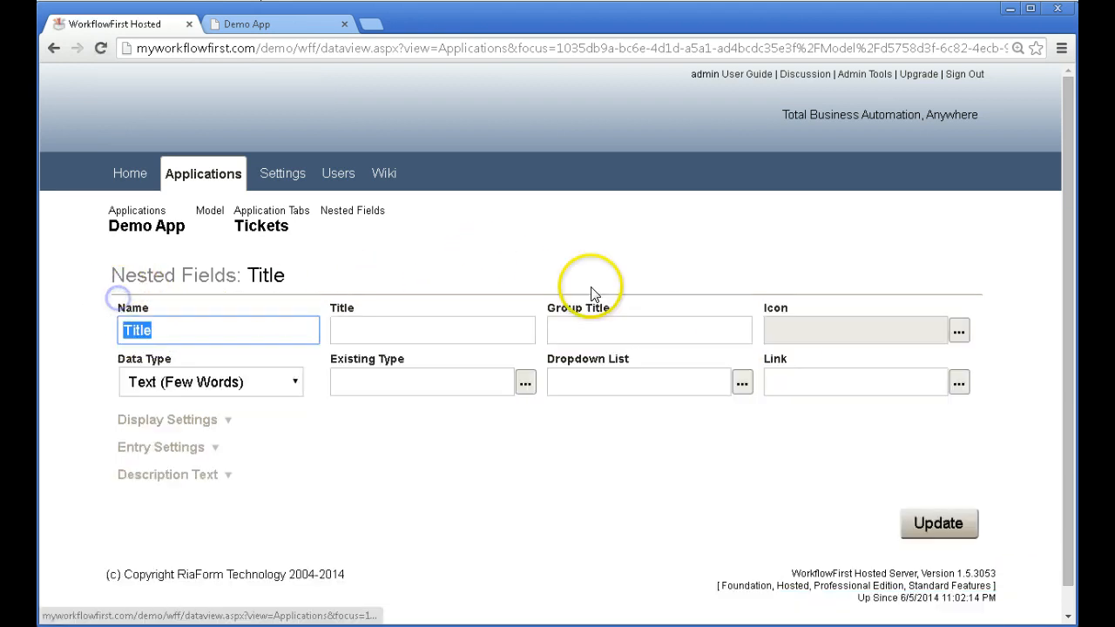
{"action": "left_click", "coordinate": [165, 420]}
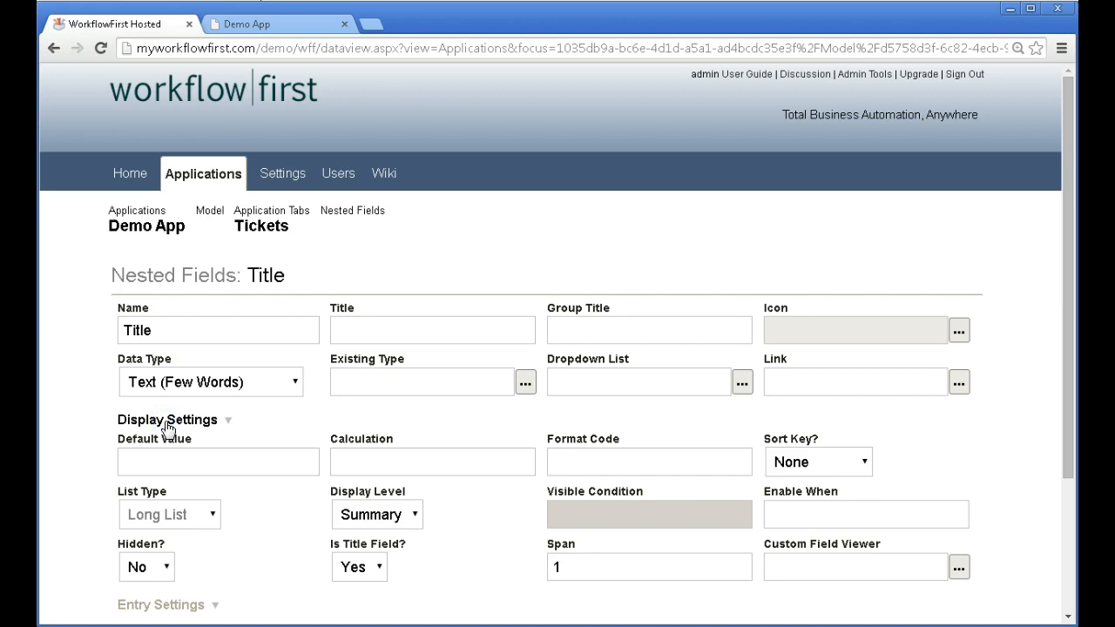
{"action": "left_click", "coordinate": [354, 567]}
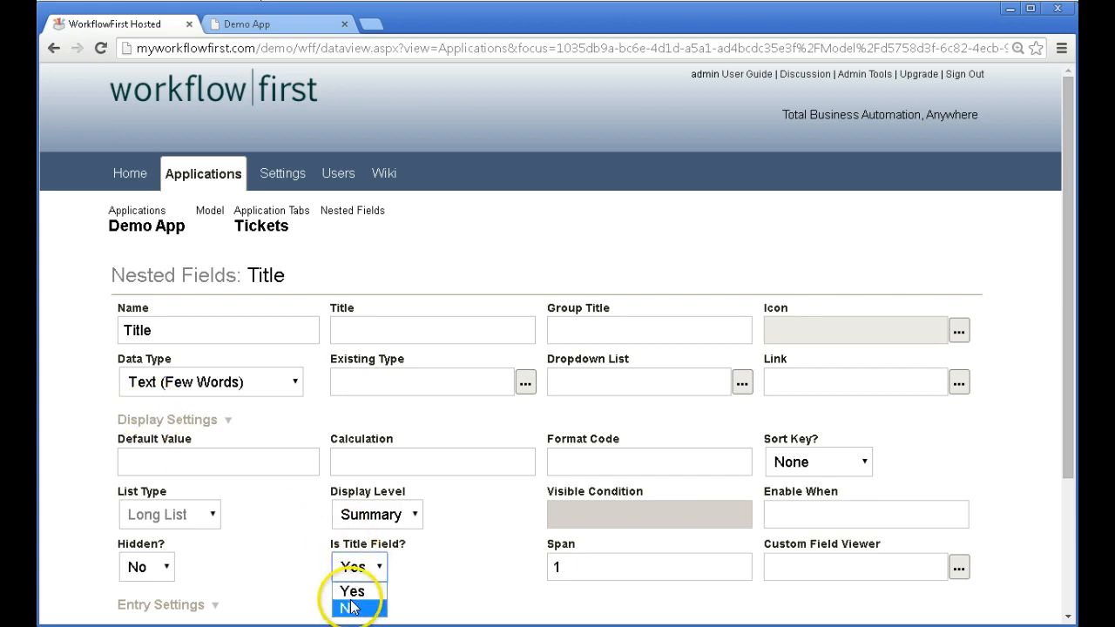
{"action": "left_click", "coordinate": [353, 607]}
{"action": "left_click_drag", "start_coordinate": [1067, 418], "coordinate": [1068, 501]}
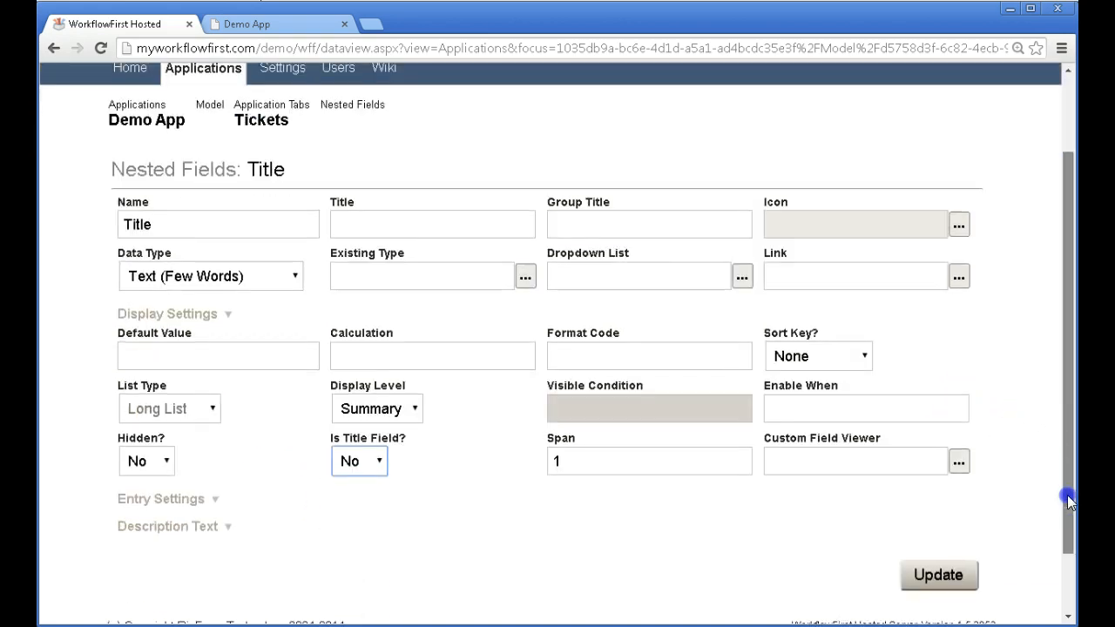
{"action": "left_click", "coordinate": [938, 573]}
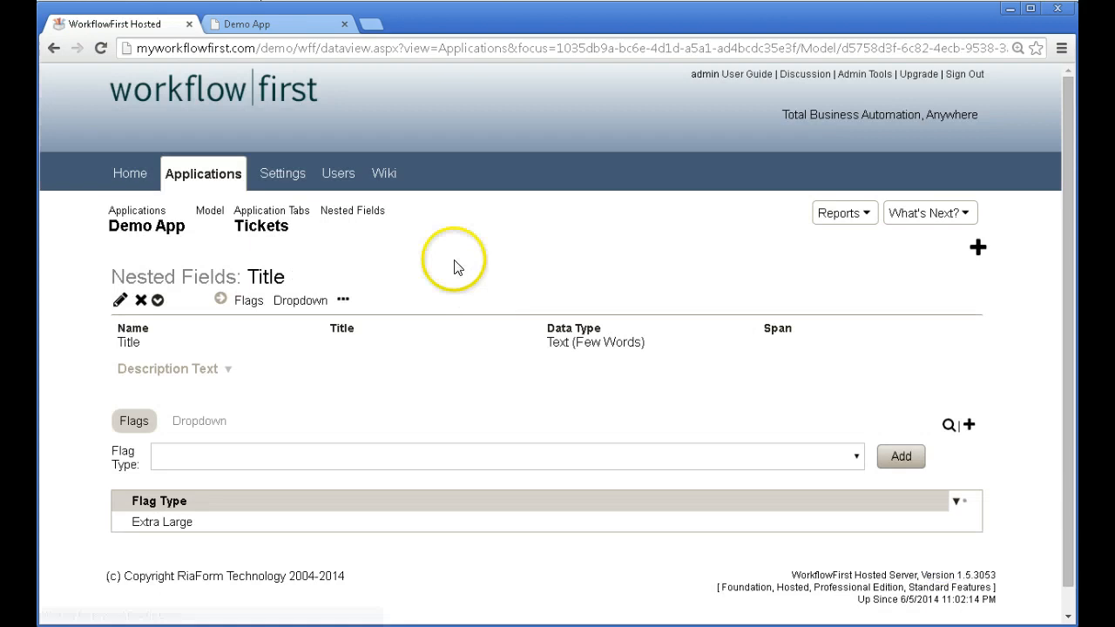
Make Originator the title field of Tickets by setting its Is Title Field? option to Yes, and save it
{"action": "left_click", "coordinate": [358, 213]}
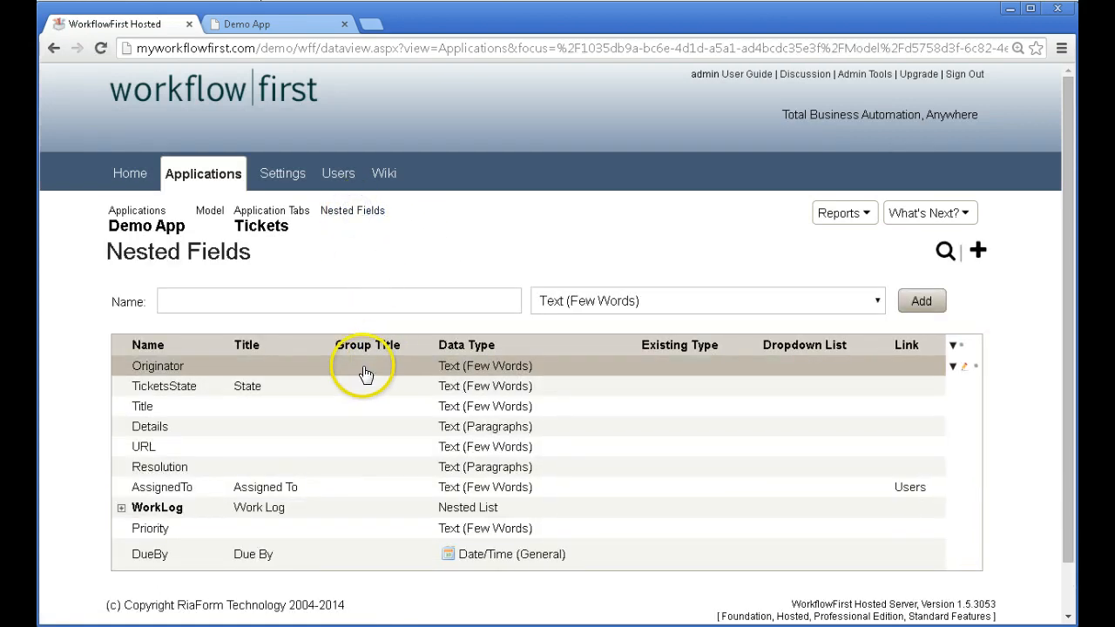
{"action": "left_click", "coordinate": [962, 368]}
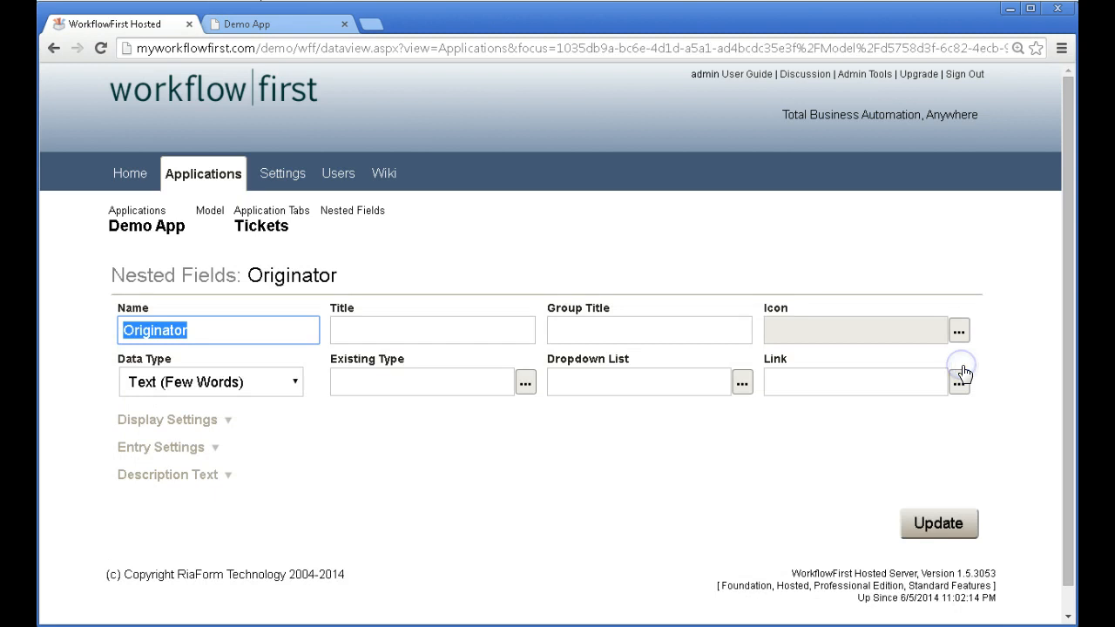
{"action": "left_click", "coordinate": [143, 418]}
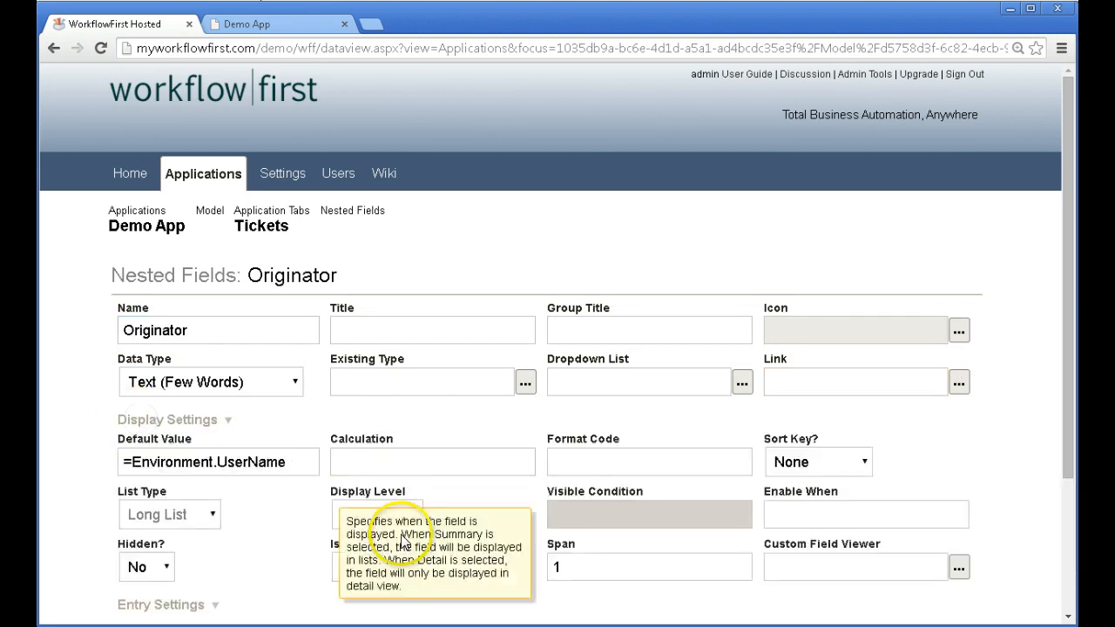
{"action": "left_click", "coordinate": [352, 567]}
{"action": "left_click", "coordinate": [353, 588]}
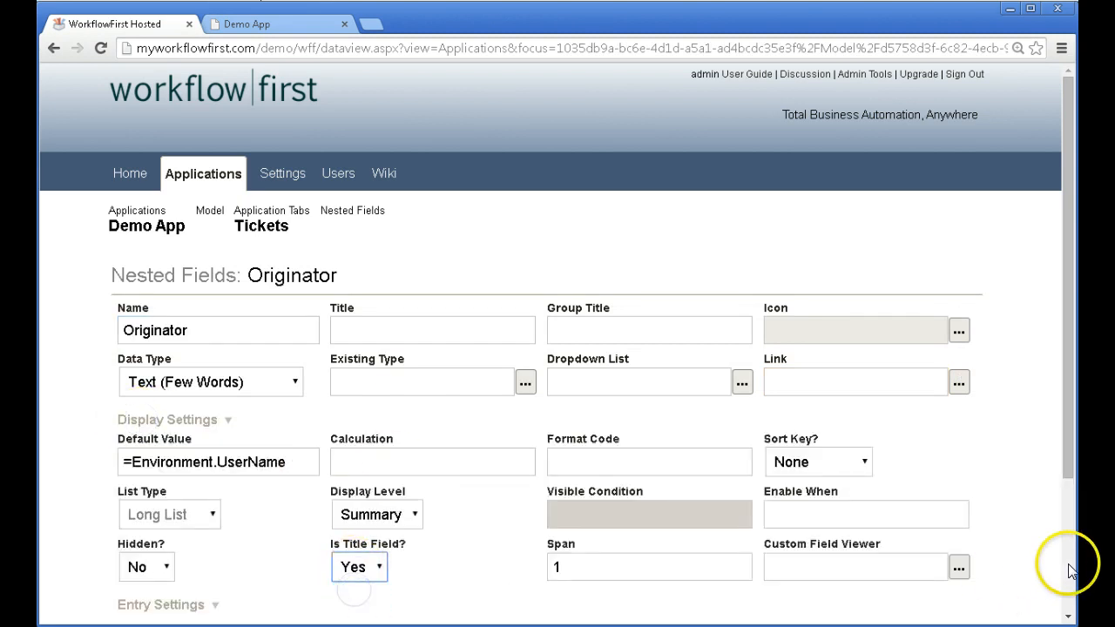
{"action": "scroll", "coordinate": [1065, 567], "scroll_direction": "down", "scroll_amount": 3}
{"action": "left_click", "coordinate": [939, 496]}
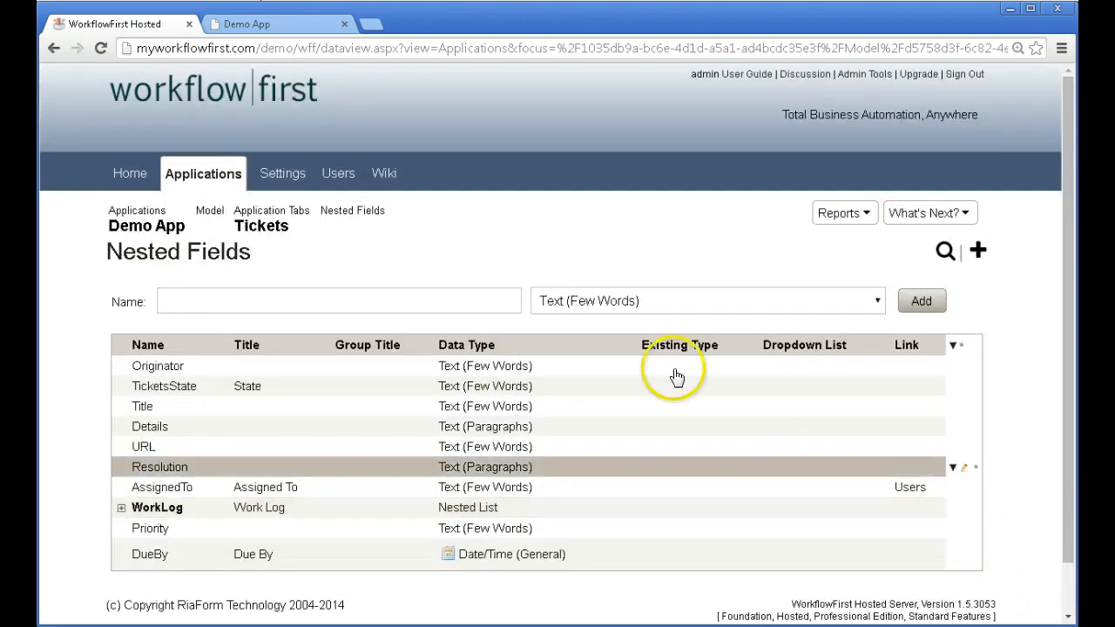
Publish the Demo App with the Patch option set to Yes
{"action": "left_click", "coordinate": [921, 213]}
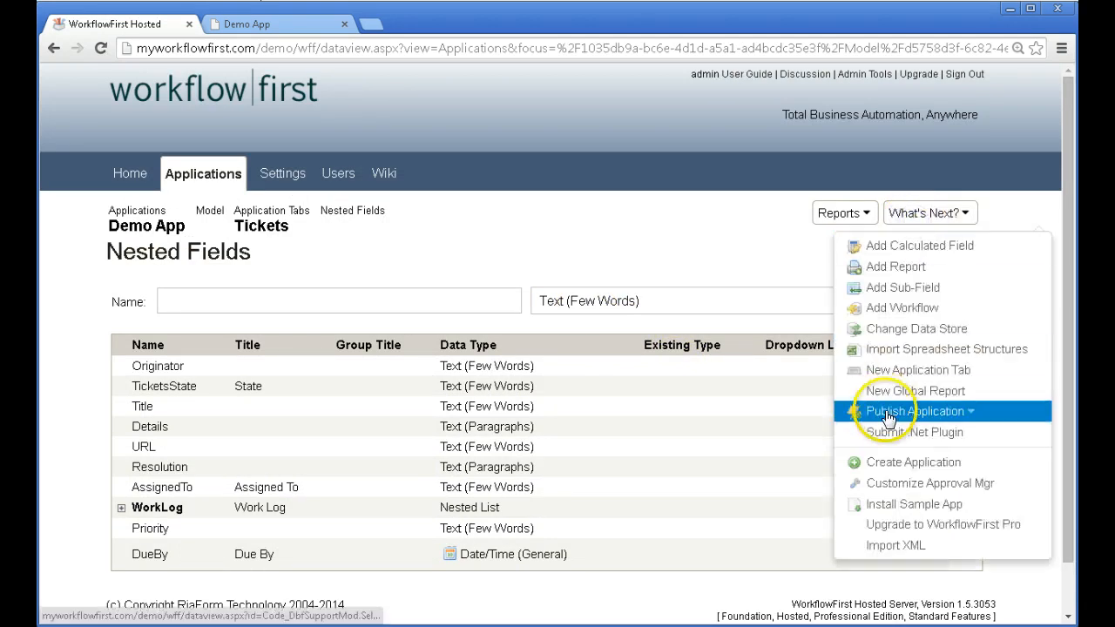
{"action": "left_click", "coordinate": [906, 411]}
{"action": "left_click", "coordinate": [577, 357]}
{"action": "left_click", "coordinate": [588, 383]}
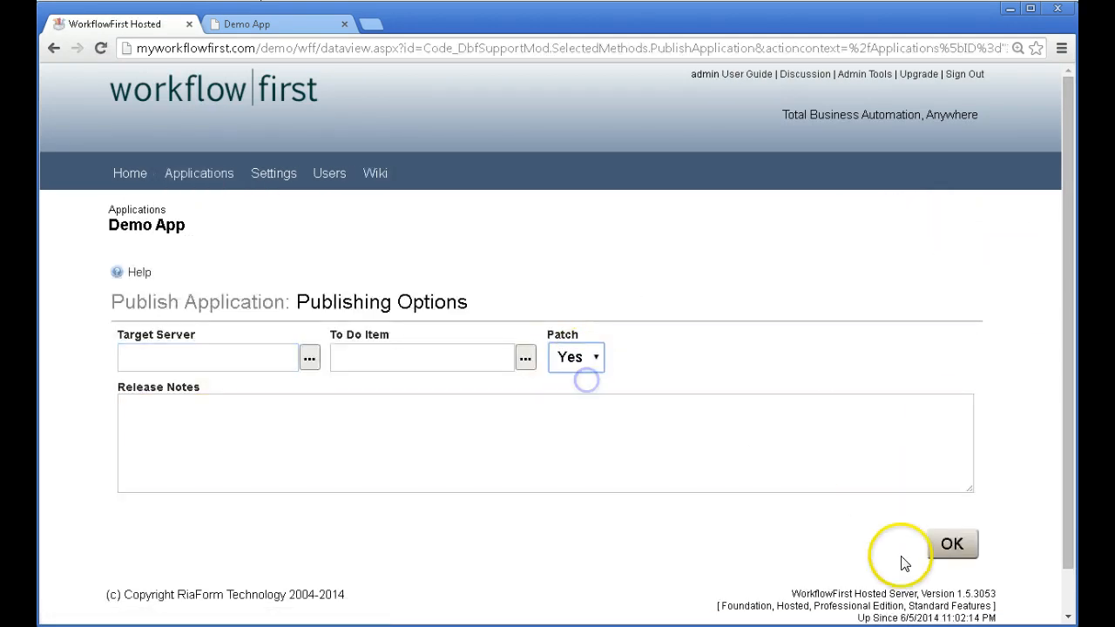
{"action": "left_click", "coordinate": [952, 544]}
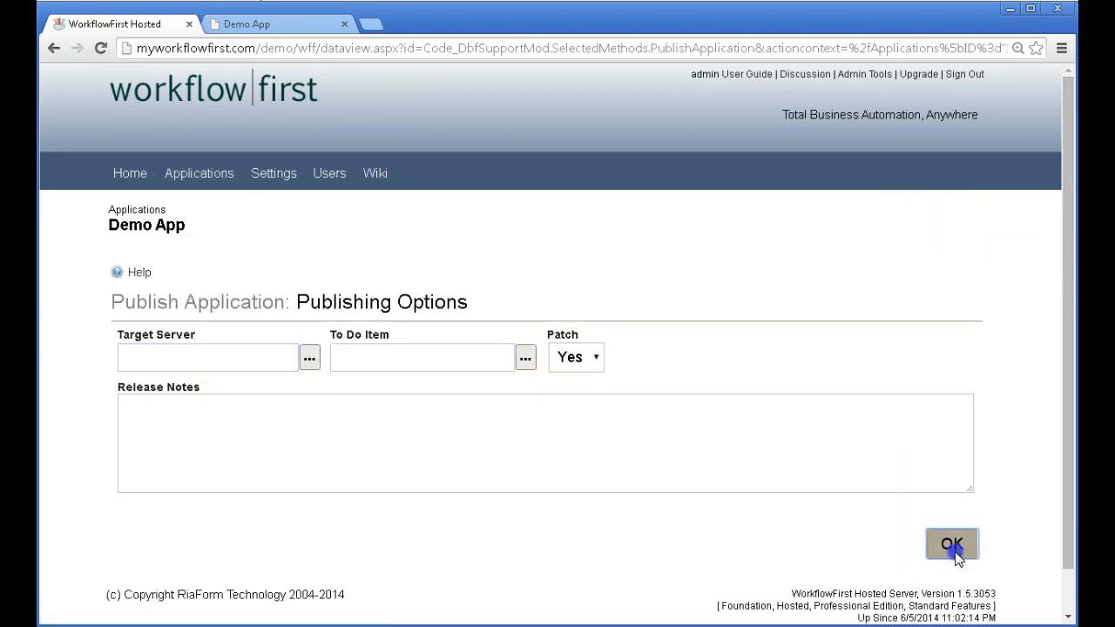
Examine the republished Demo App's ticket list and the heading of the "Running low on coffee" ticket
{"action": "left_click", "coordinate": [298, 26]}
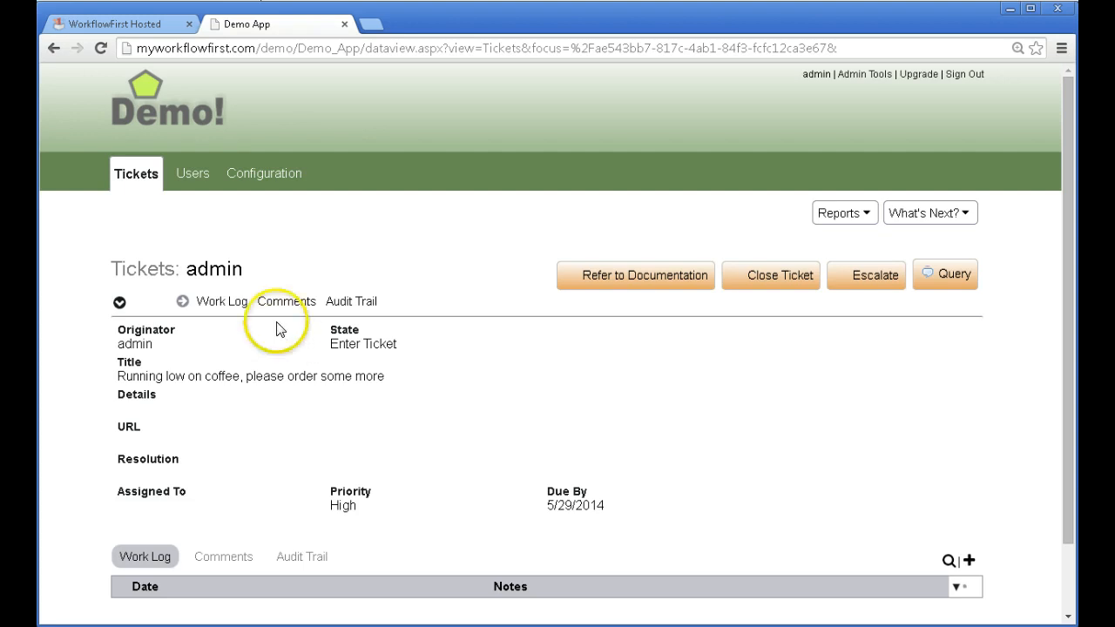
{"action": "left_click", "coordinate": [125, 23]}
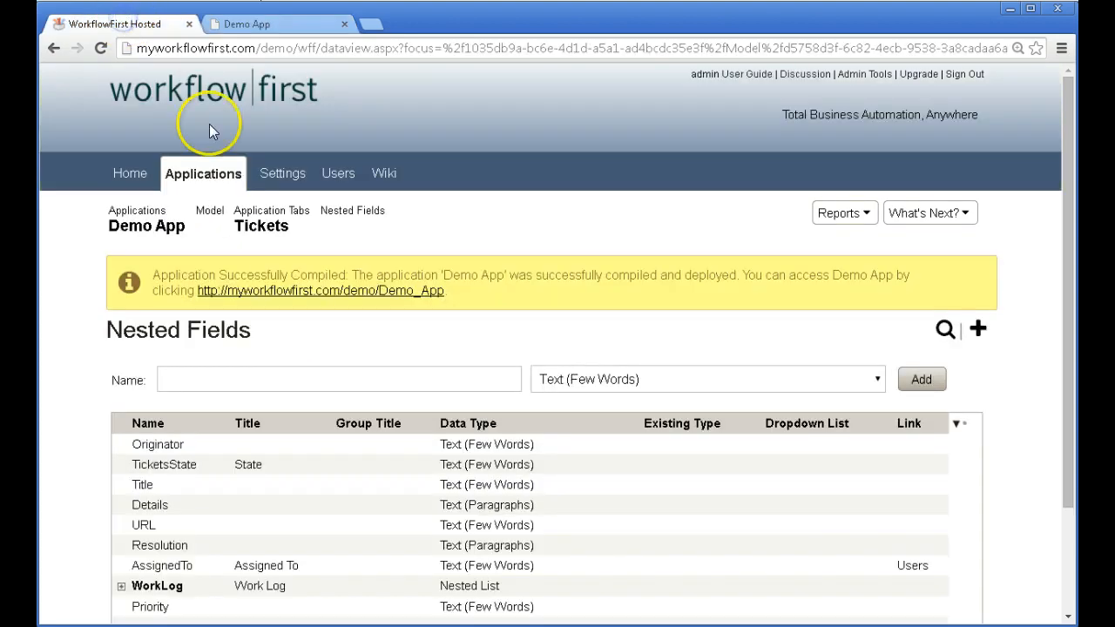
{"action": "left_click", "coordinate": [258, 24]}
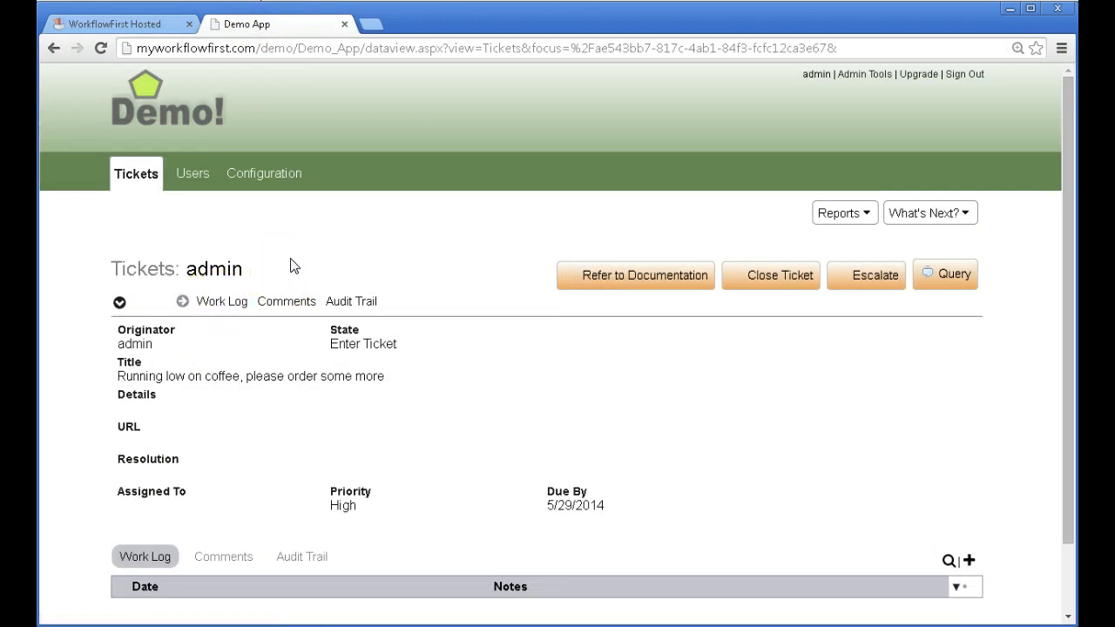
{"action": "left_click", "coordinate": [137, 184]}
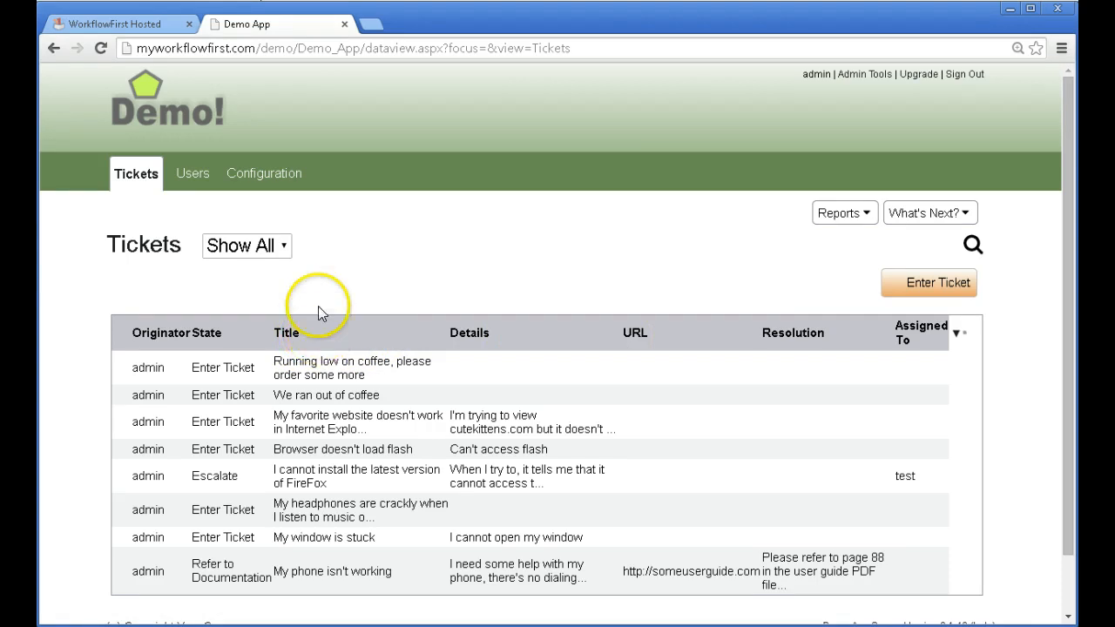
{"action": "left_click", "coordinate": [473, 369]}
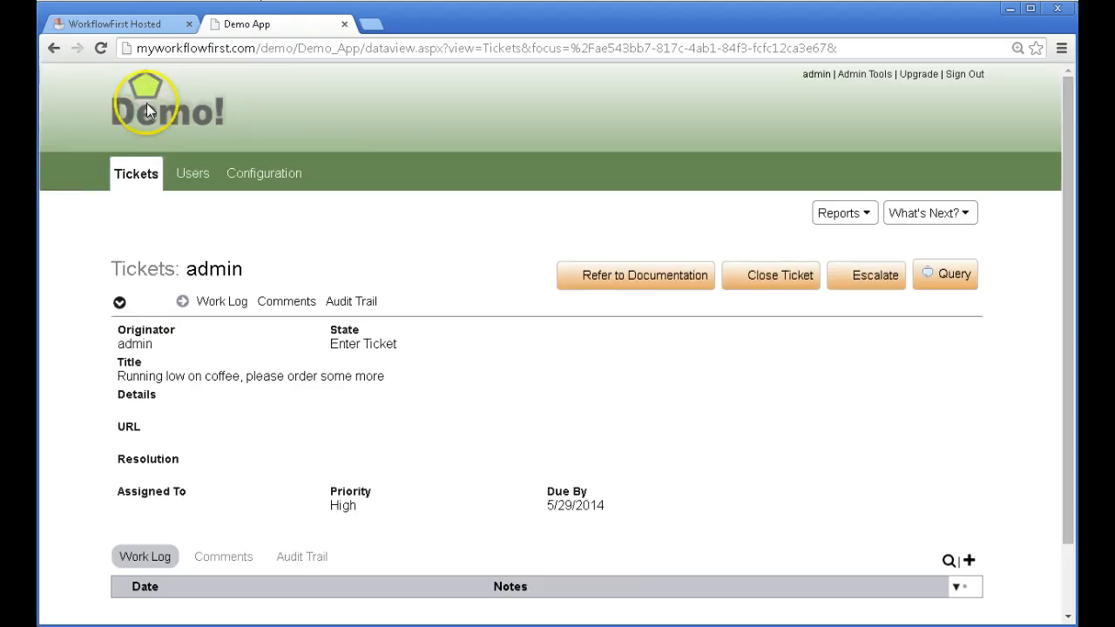
Back in WorkflowFirst Hosted, set the Originator field's Is Title Field? option to No and save it
{"action": "left_click", "coordinate": [132, 25]}
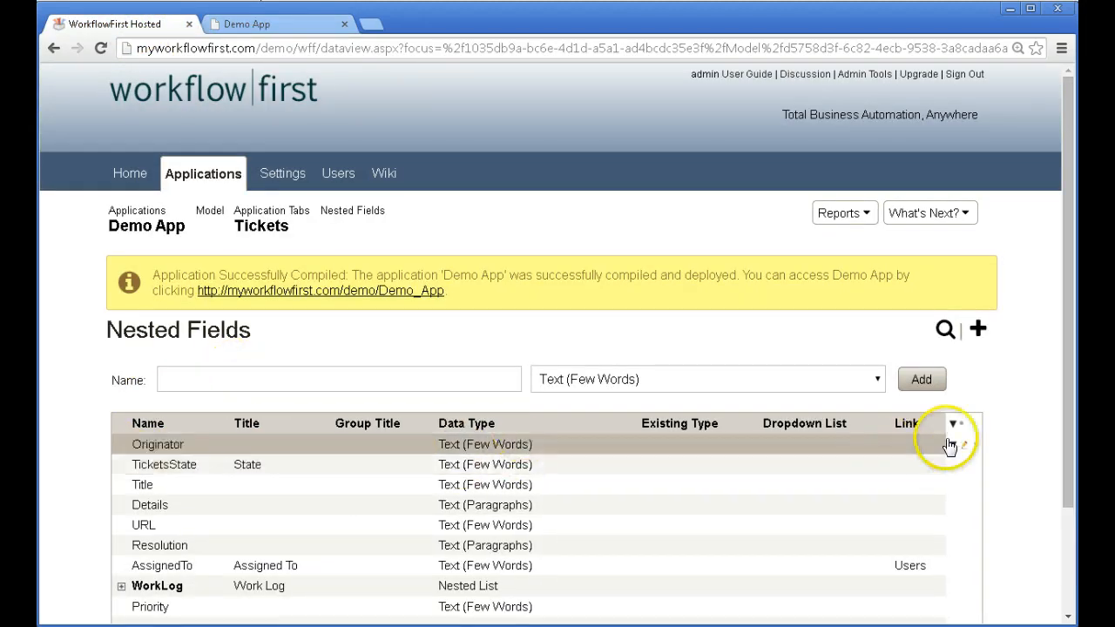
{"action": "left_click", "coordinate": [963, 444]}
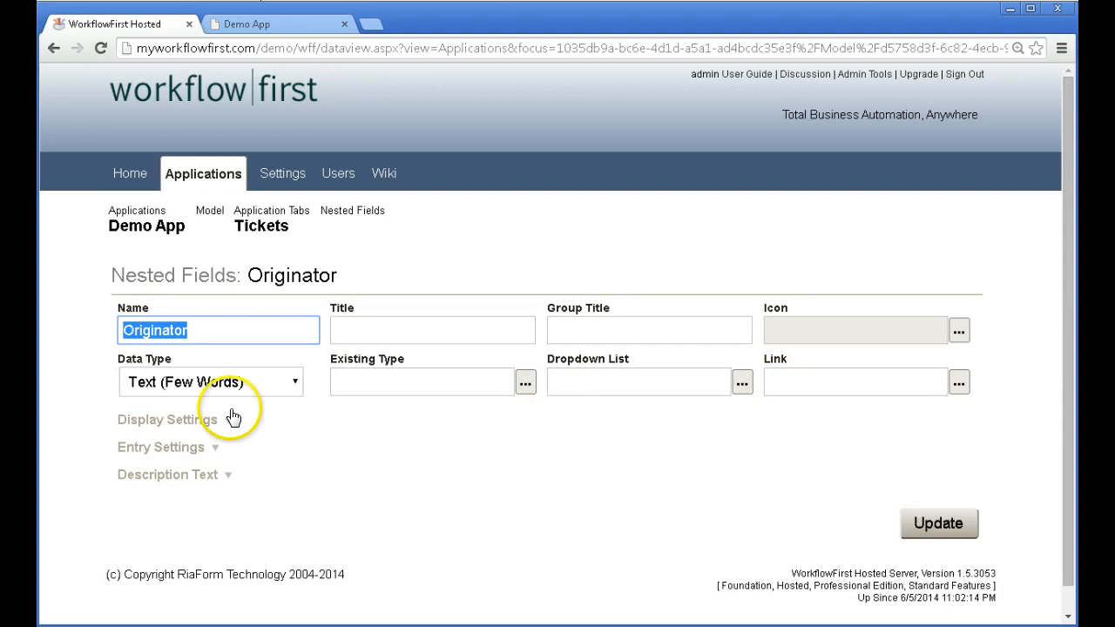
{"action": "left_click", "coordinate": [207, 419]}
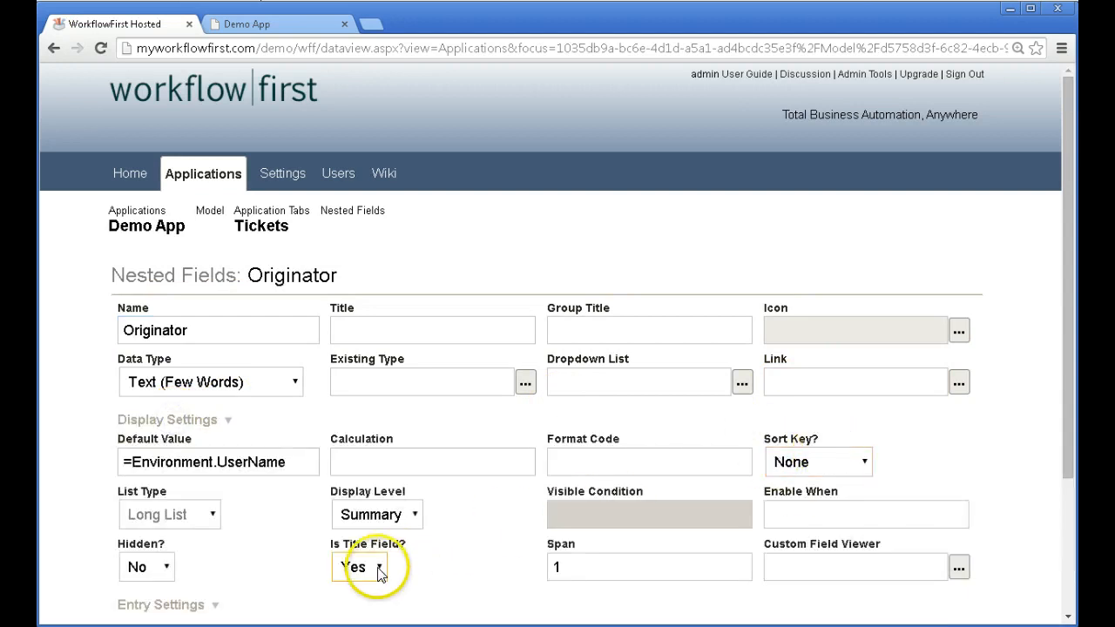
{"action": "left_click", "coordinate": [379, 569]}
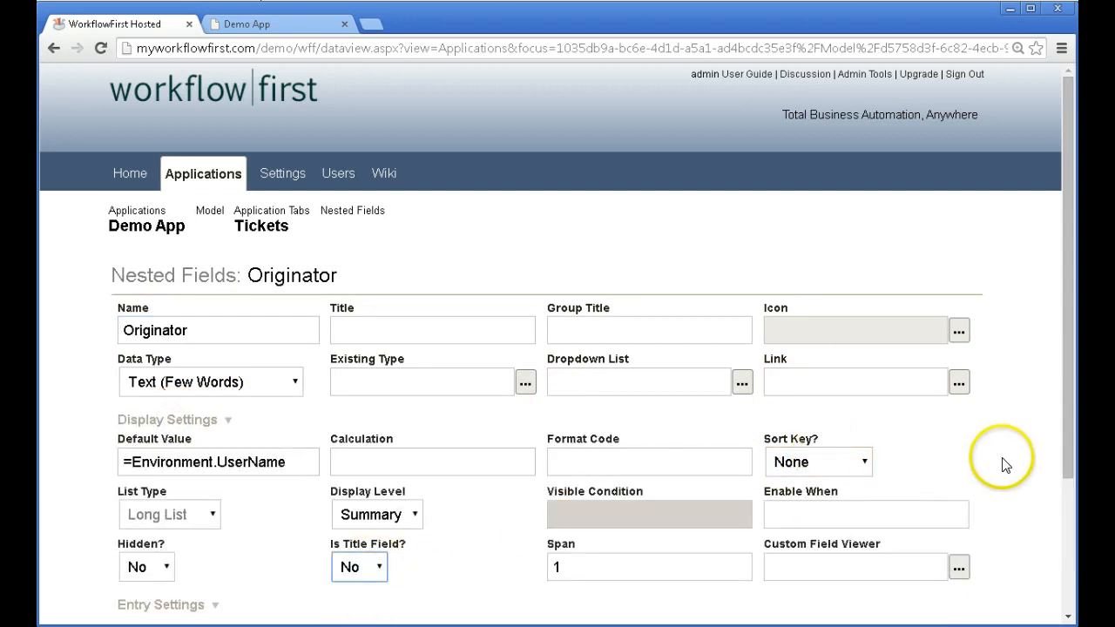
{"action": "left_click_drag", "start_coordinate": [1066, 445], "coordinate": [1066, 509]}
{"action": "left_click", "coordinate": [938, 589]}
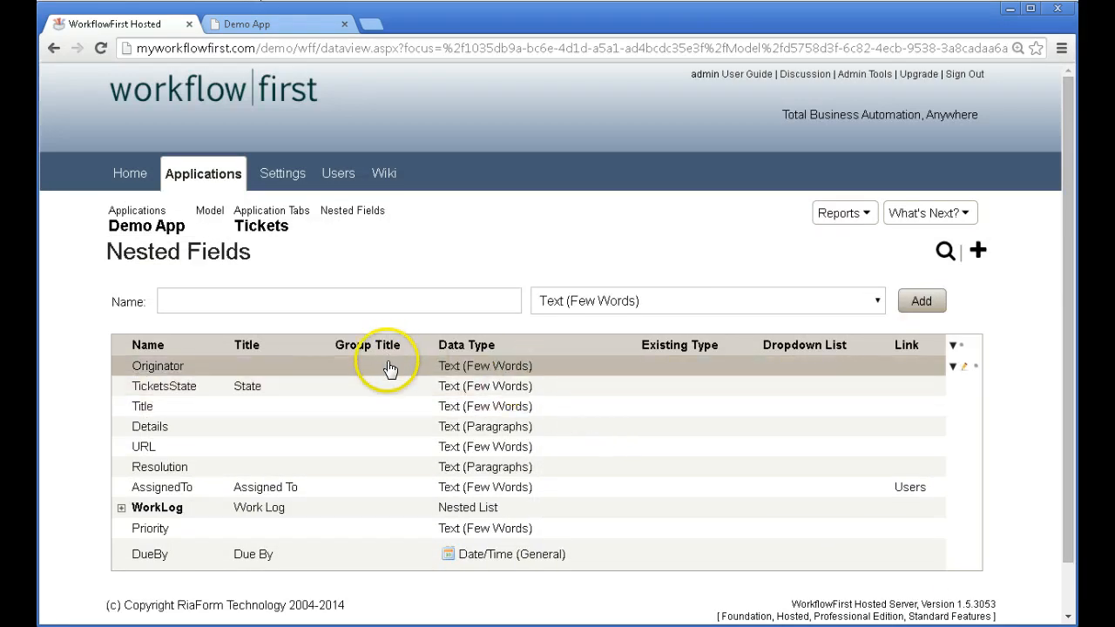
Set Is Title Field? to Yes for the Title field under Tickets and save the field
{"action": "left_click", "coordinate": [968, 411]}
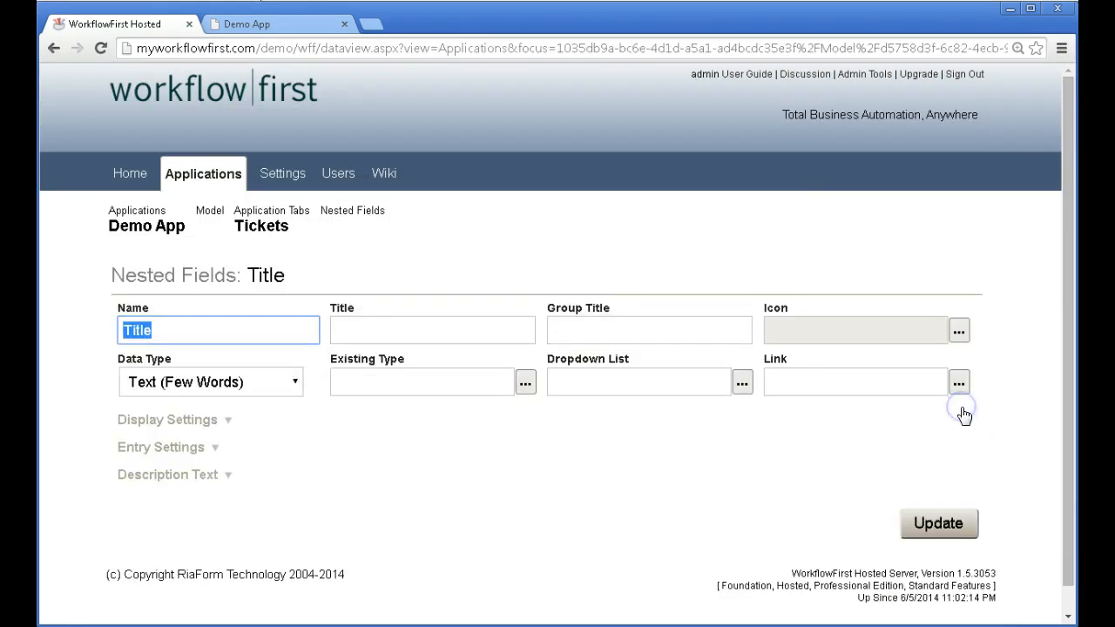
{"action": "left_click", "coordinate": [174, 419]}
{"action": "left_click", "coordinate": [356, 567]}
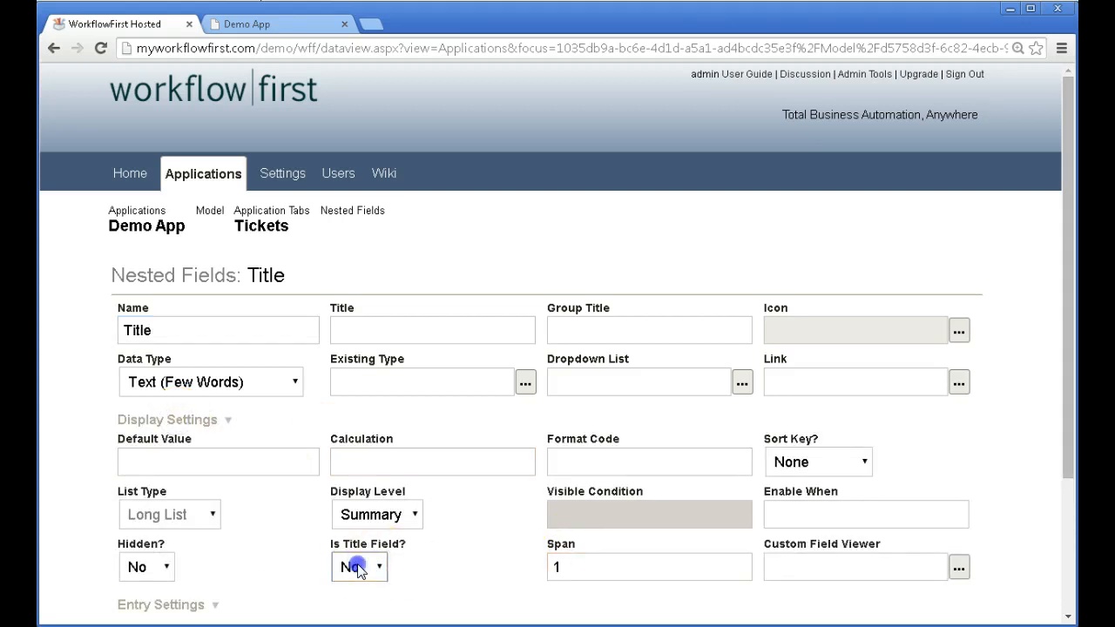
{"action": "left_click", "coordinate": [353, 590]}
{"action": "scroll", "coordinate": [1067, 436], "scroll_direction": "down", "scroll_amount": 3}
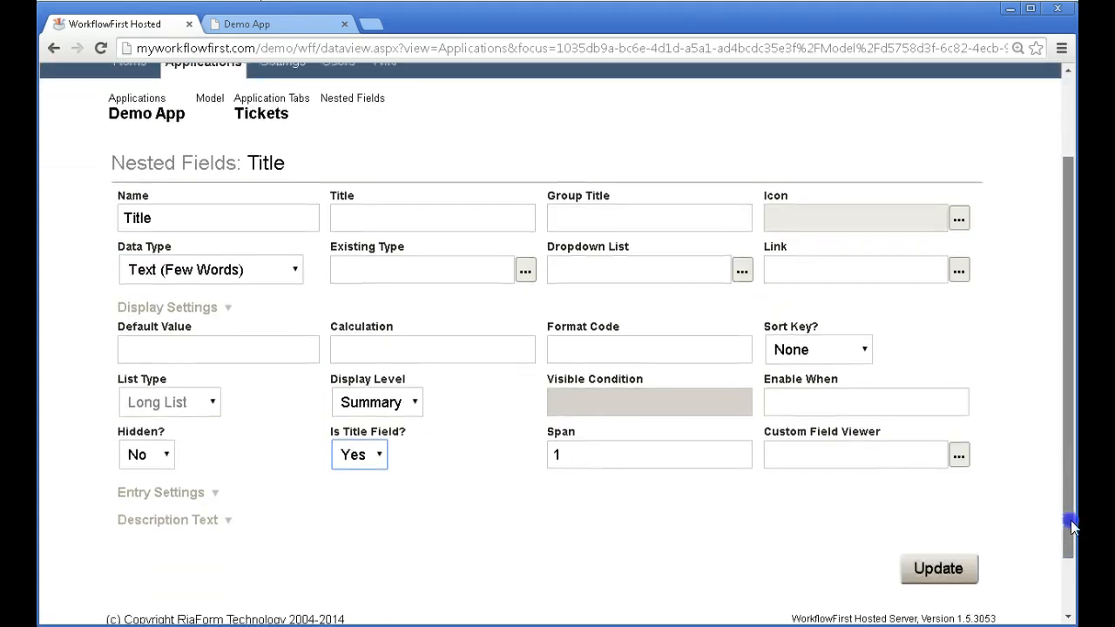
{"action": "left_click", "coordinate": [945, 565]}
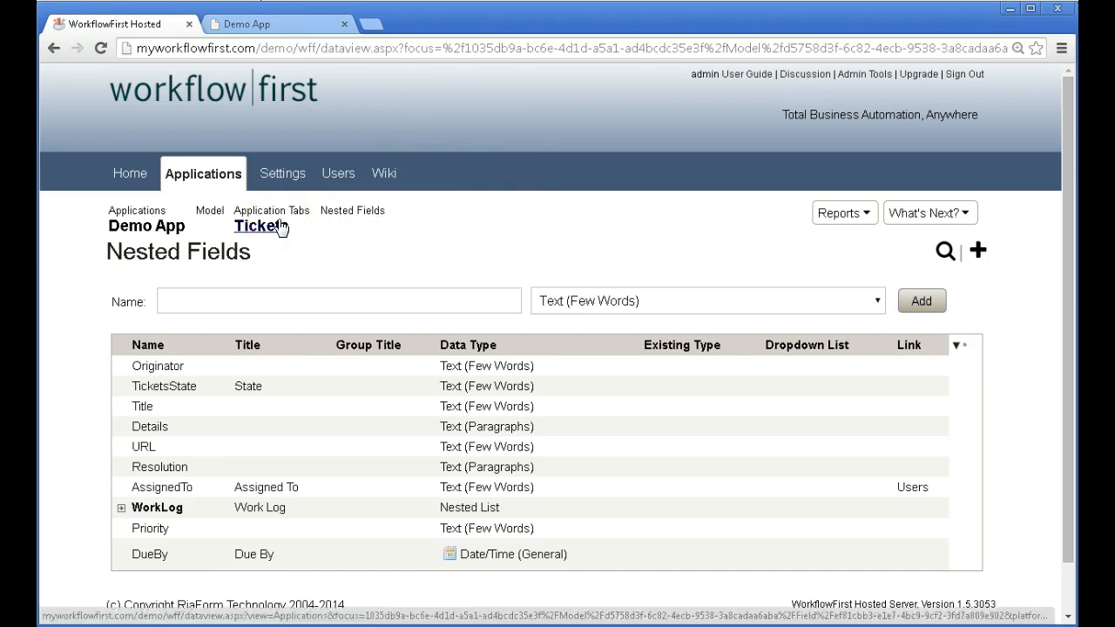
Switch to the Demo App and examine the open ticket's heading and its fields
{"action": "left_click", "coordinate": [279, 24]}
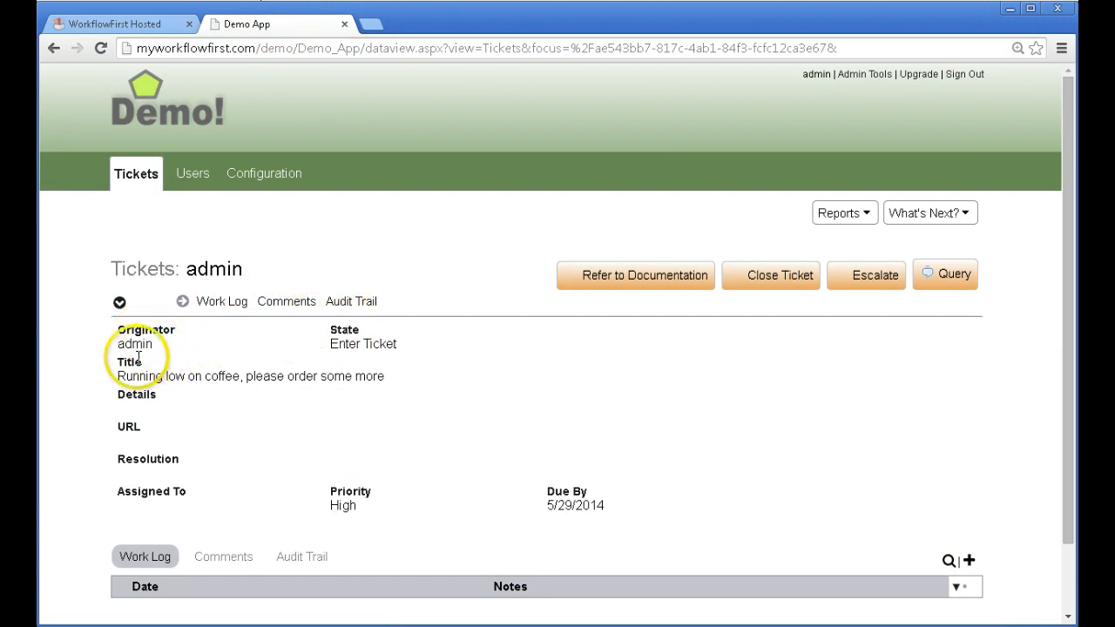
Back in WorkflowFirst Hosted, give the Tickets URL field the description "The URL containing more information" and save the field
{"action": "left_click", "coordinate": [131, 26]}
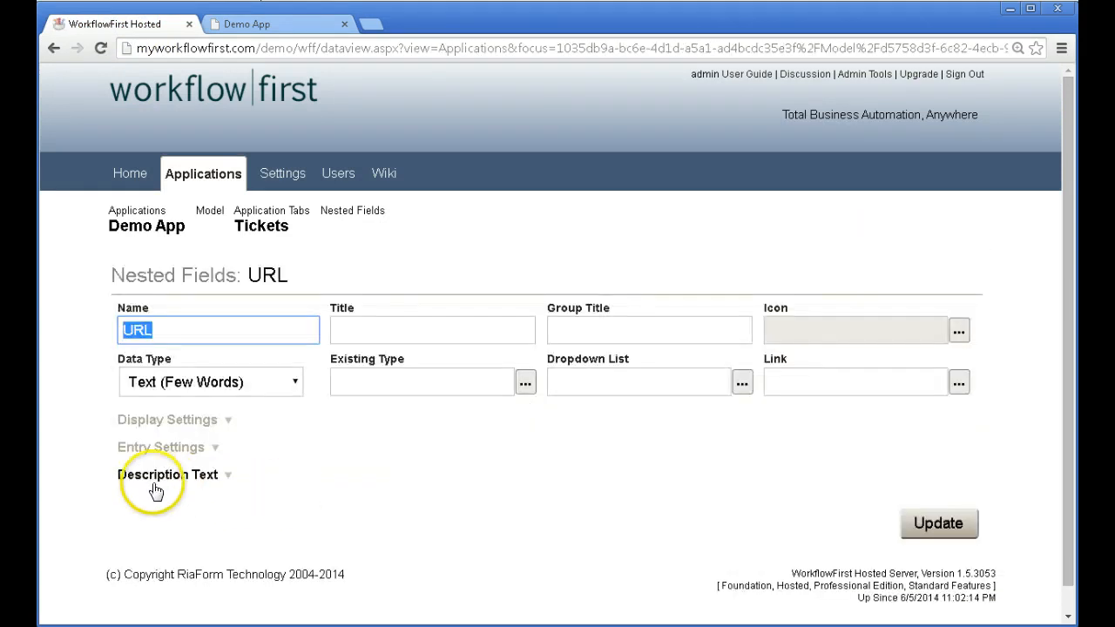
{"action": "left_click", "coordinate": [152, 478]}
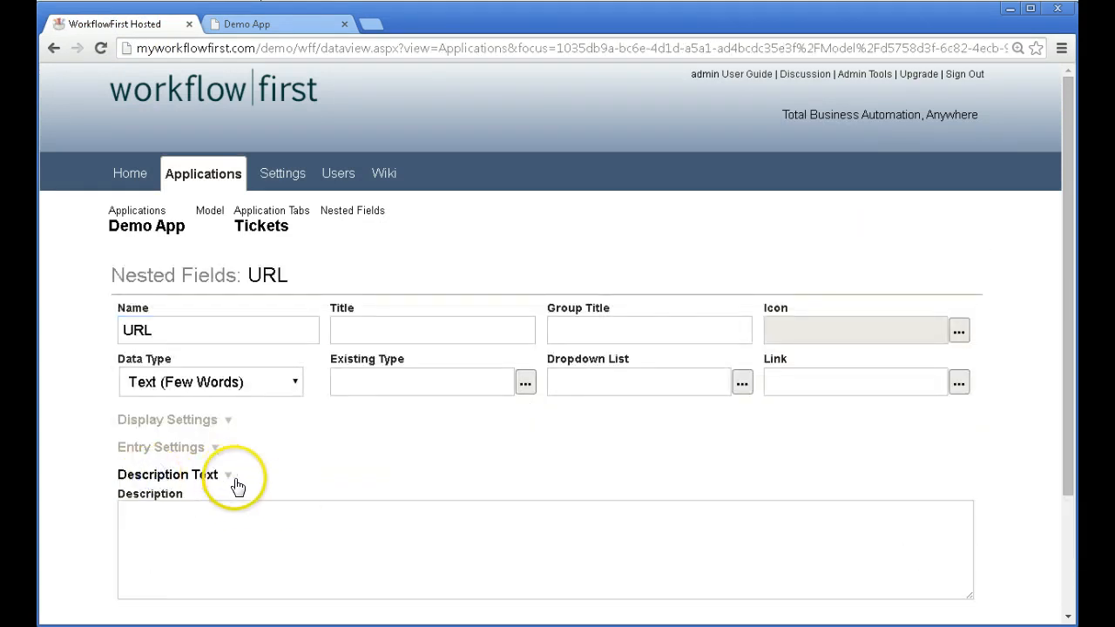
{"action": "left_click", "coordinate": [217, 536]}
{"action": "left_click", "coordinate": [217, 536]}
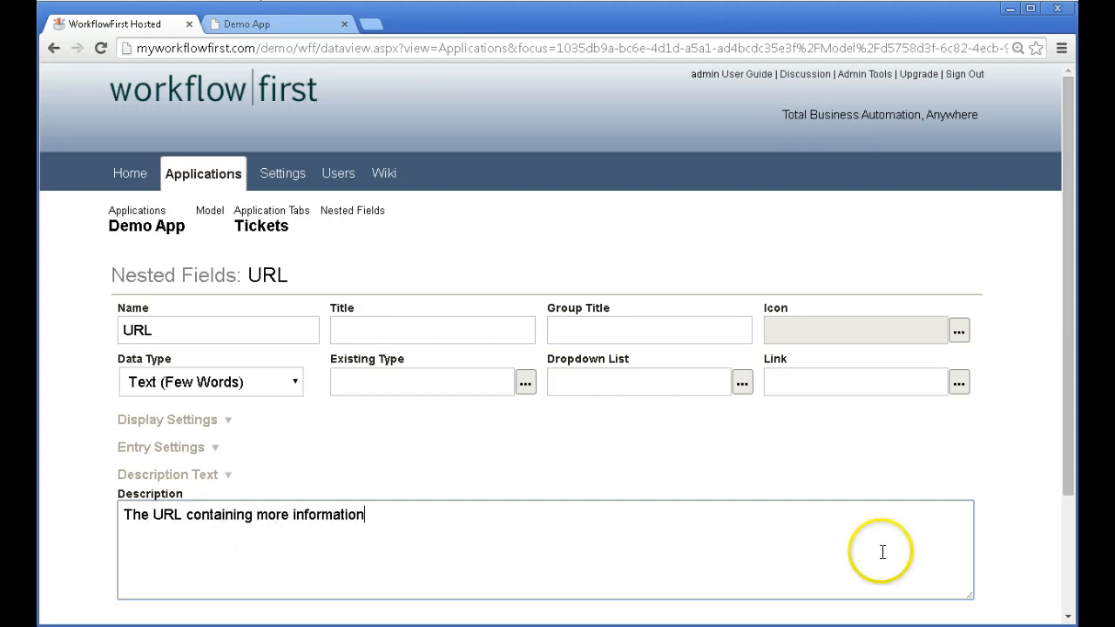
{"action": "left_click_drag", "start_coordinate": [1061, 490], "coordinate": [1059, 518]}
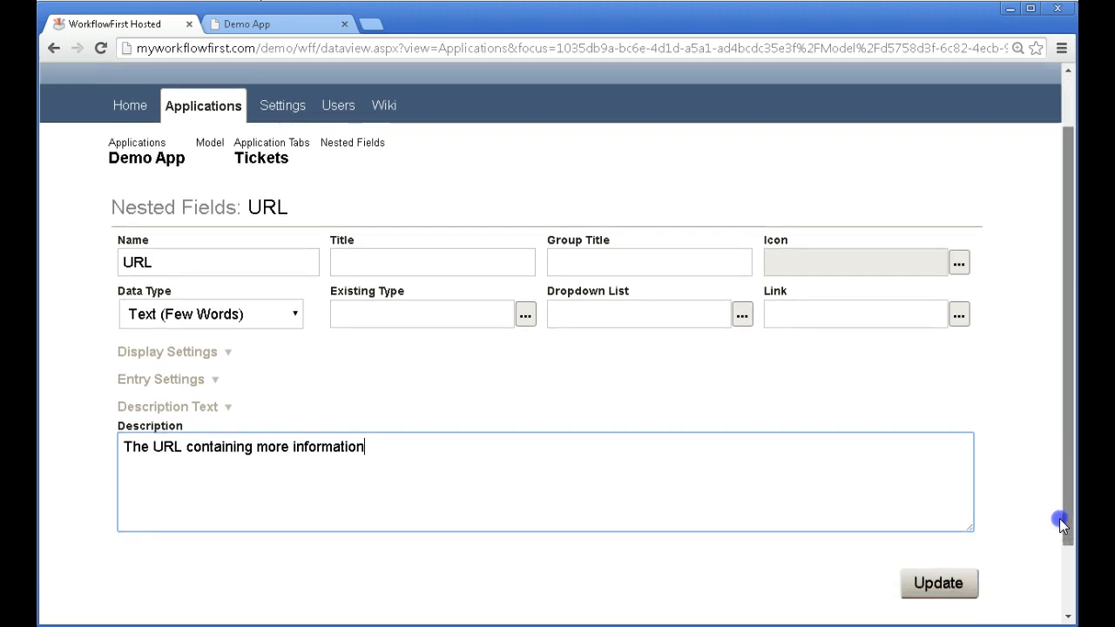
{"action": "left_click", "coordinate": [931, 582]}
Publish the Demo App with the Patch option set to Yes
{"action": "left_click", "coordinate": [919, 213]}
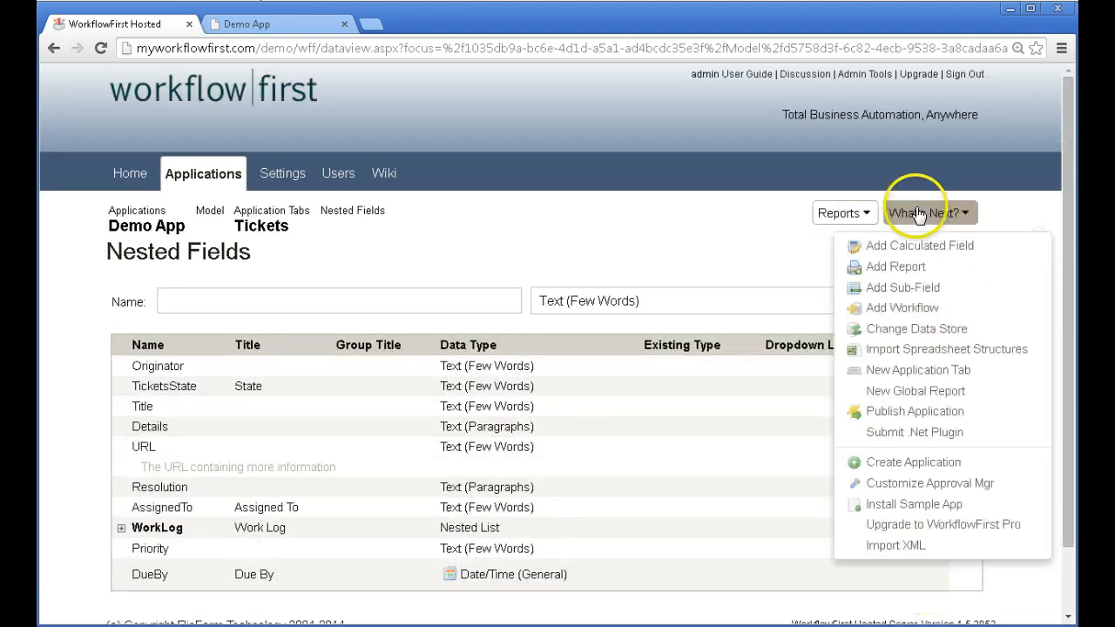
{"action": "left_click", "coordinate": [919, 411]}
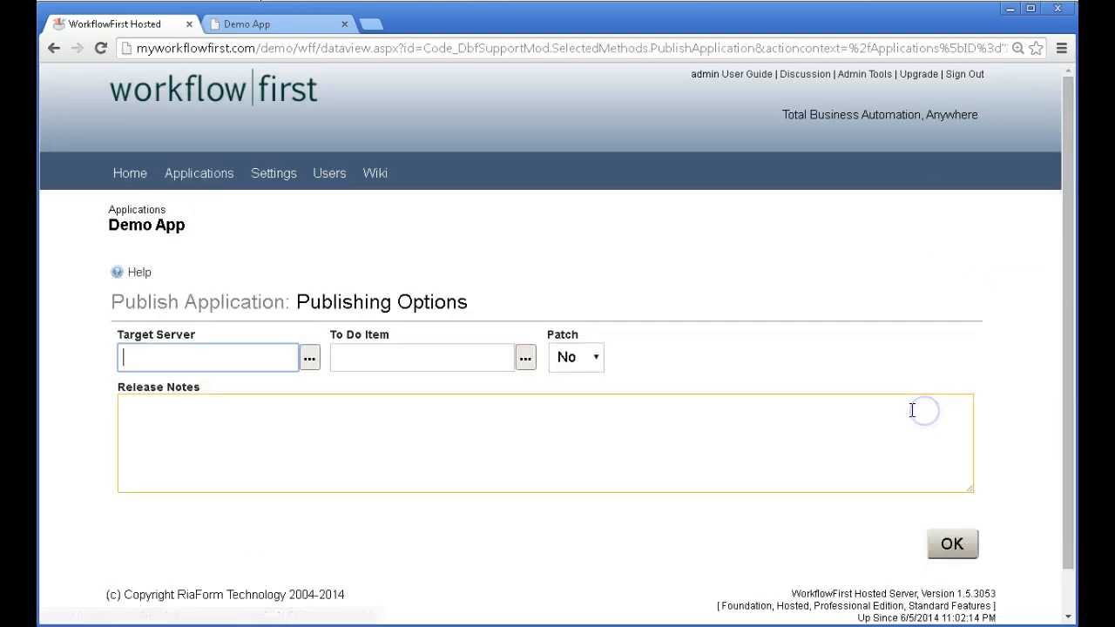
{"action": "left_click", "coordinate": [568, 360]}
{"action": "left_click", "coordinate": [567, 378]}
{"action": "left_click", "coordinate": [958, 547]}
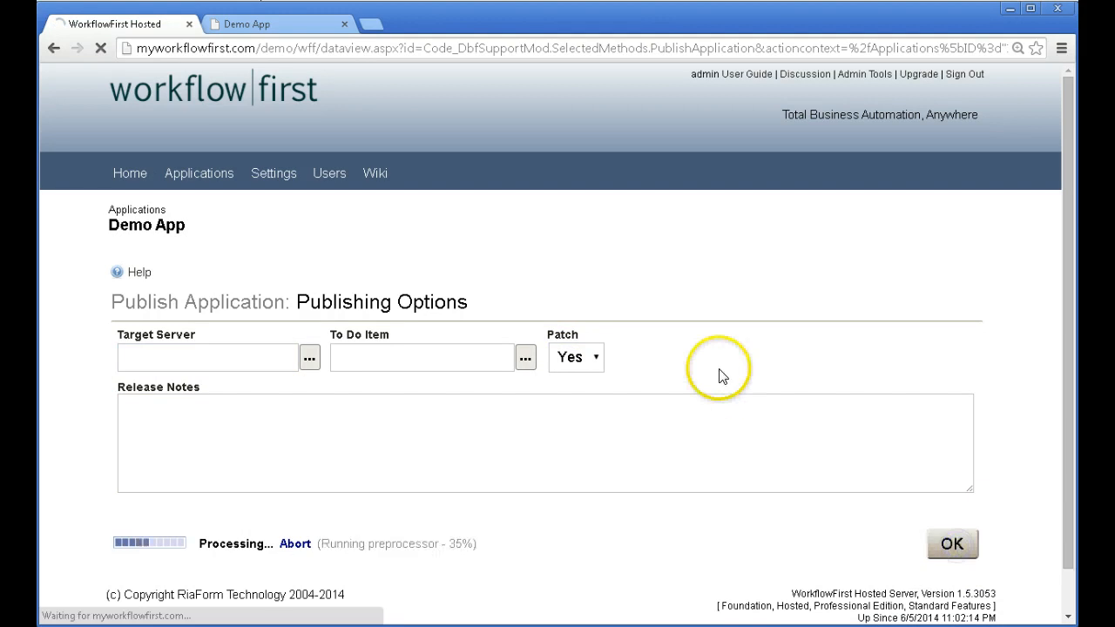
Switch to the Demo App, reload the open ticket, and examine its heading and the URL field's description
{"action": "left_click", "coordinate": [286, 32]}
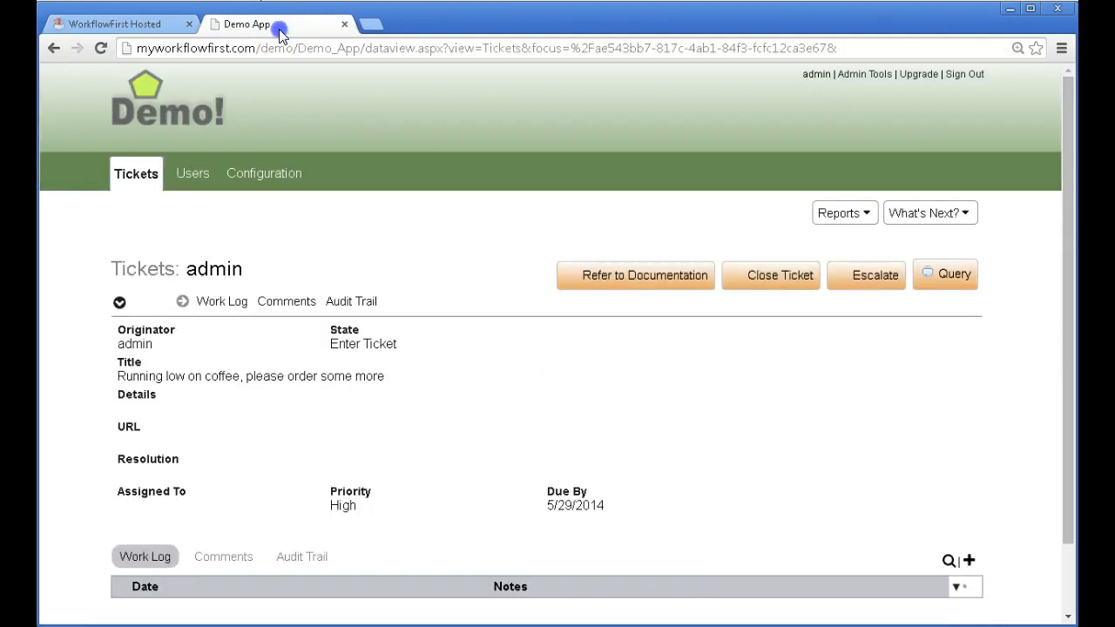
{"action": "key", "text": "F5"}
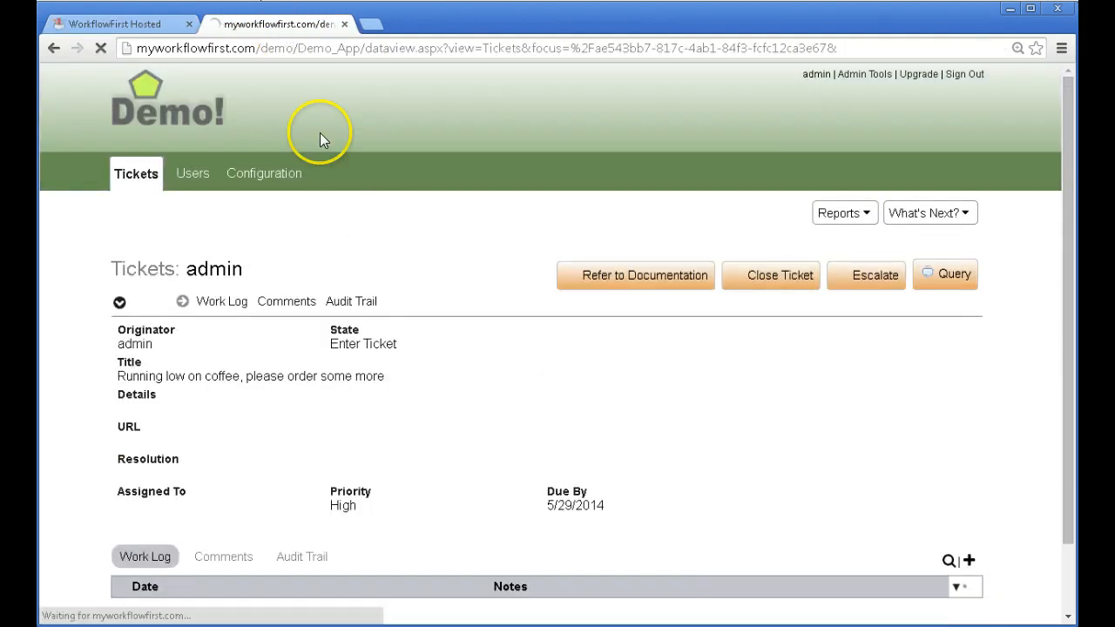
{"action": "left_click", "coordinate": [359, 223]}
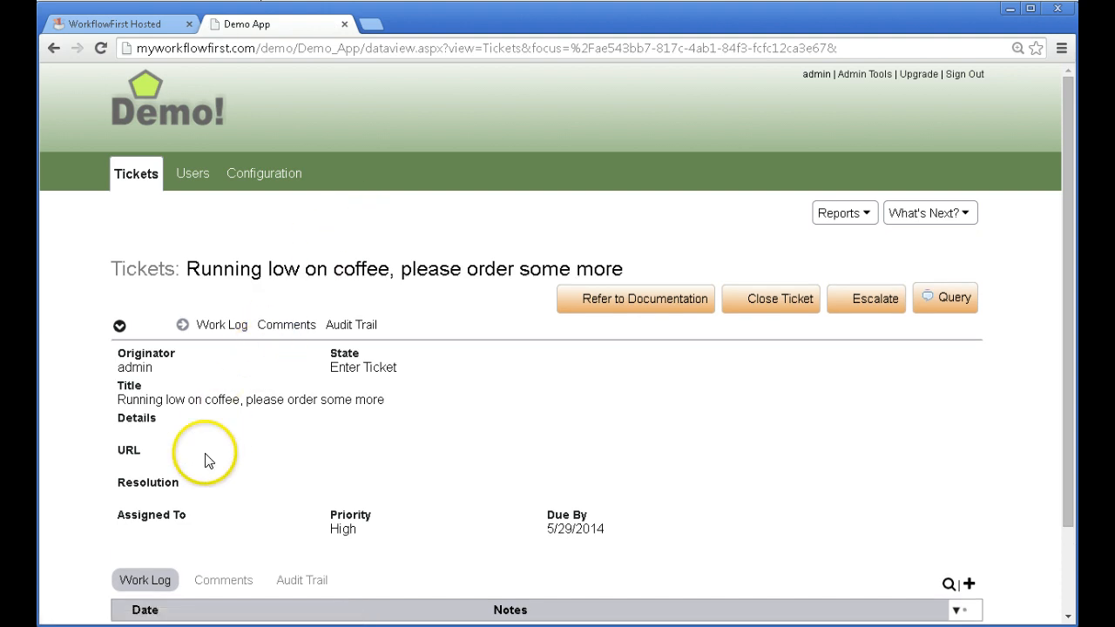
{"action": "mouse_move", "coordinate": [129, 459]}
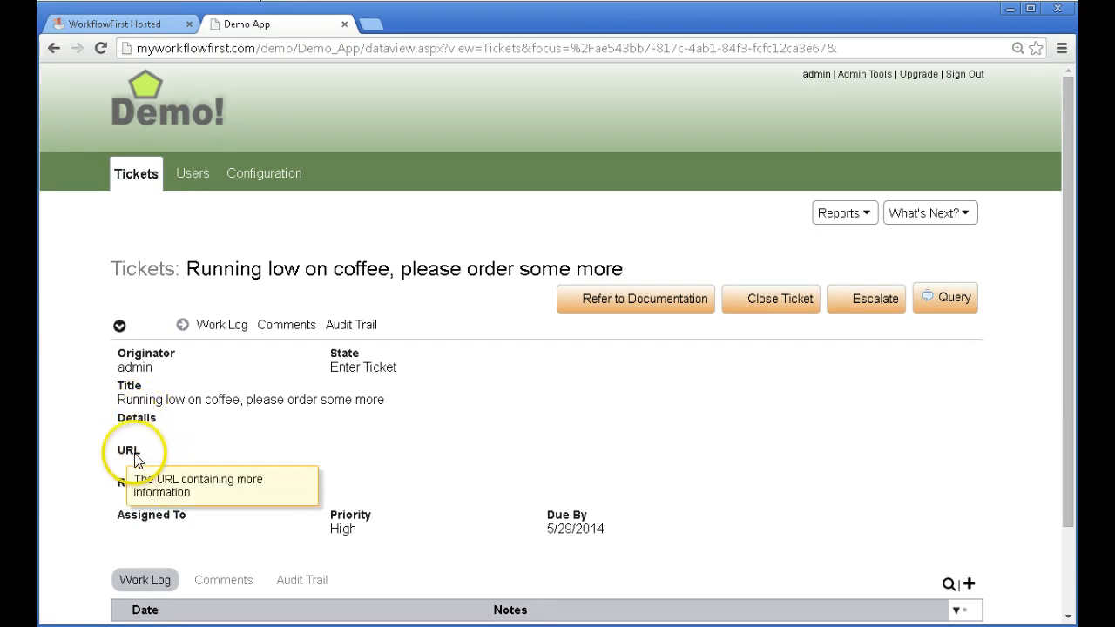
Examine the URL column's description in the ticket list, then the URL label's description in the "Running low on coffee" ticket
{"action": "left_click", "coordinate": [144, 181]}
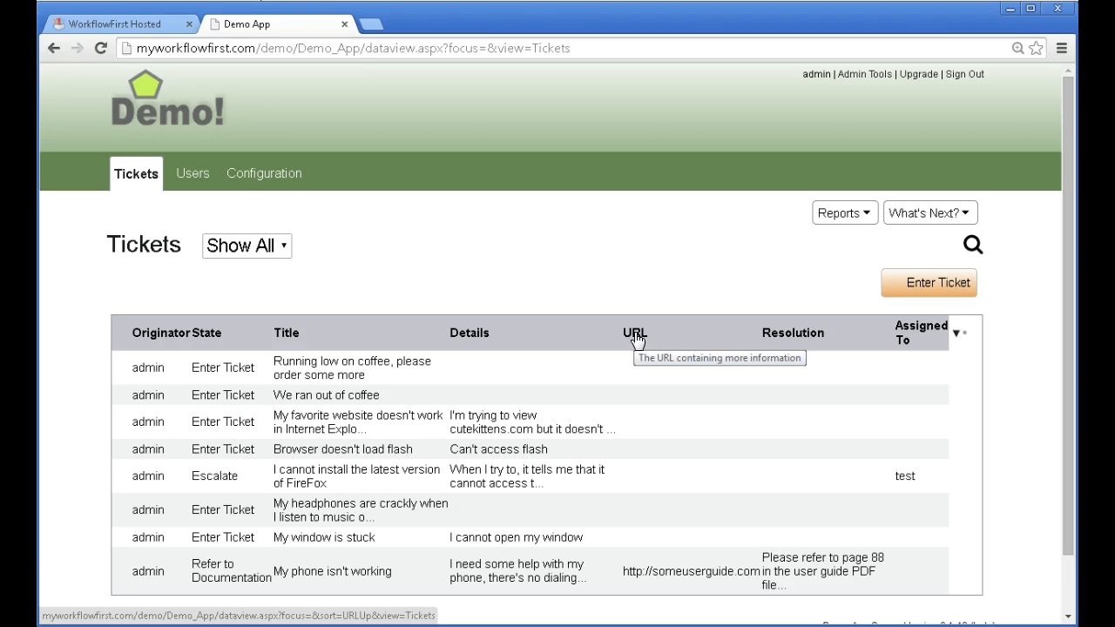
{"action": "left_click", "coordinate": [299, 362]}
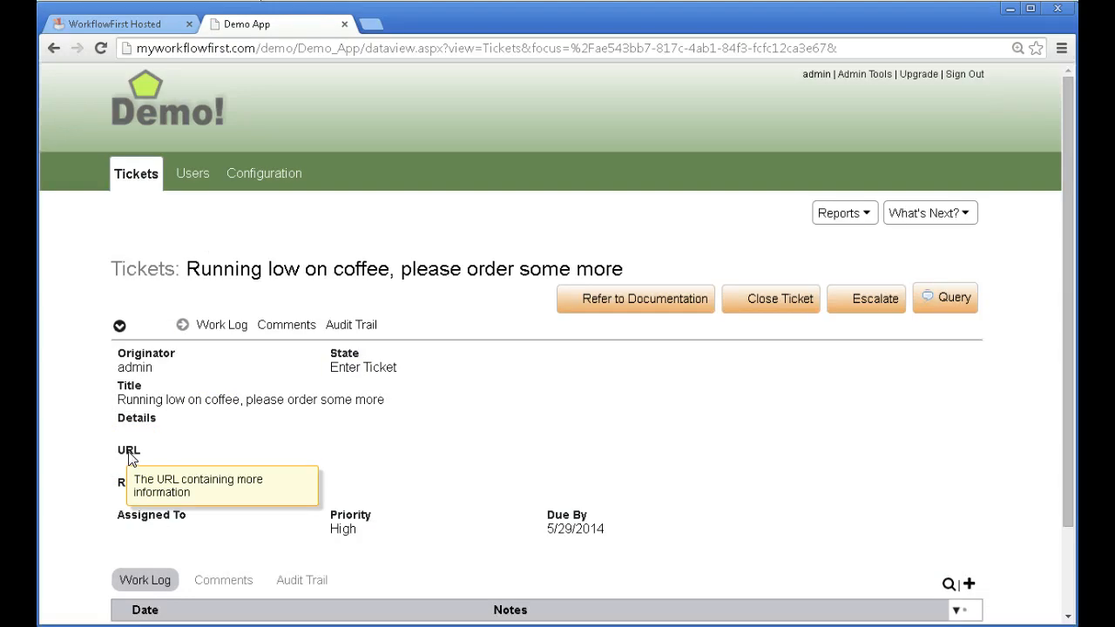
{"action": "left_click", "coordinate": [136, 440]}
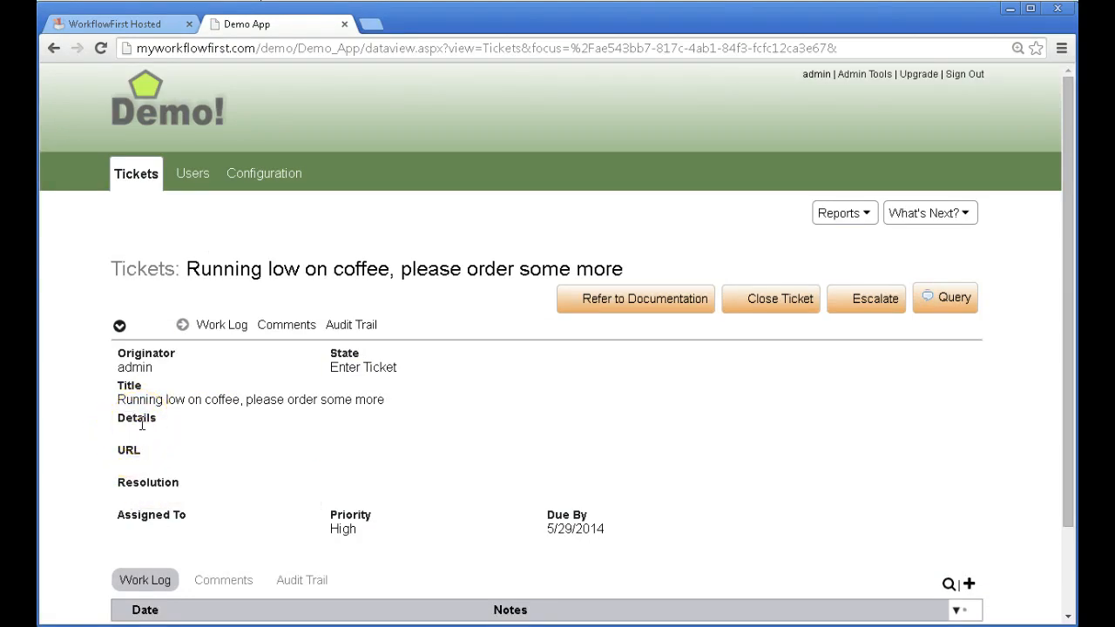
{"action": "mouse_move", "coordinate": [128, 454]}
{"action": "key", "text": "alt+Tab"}
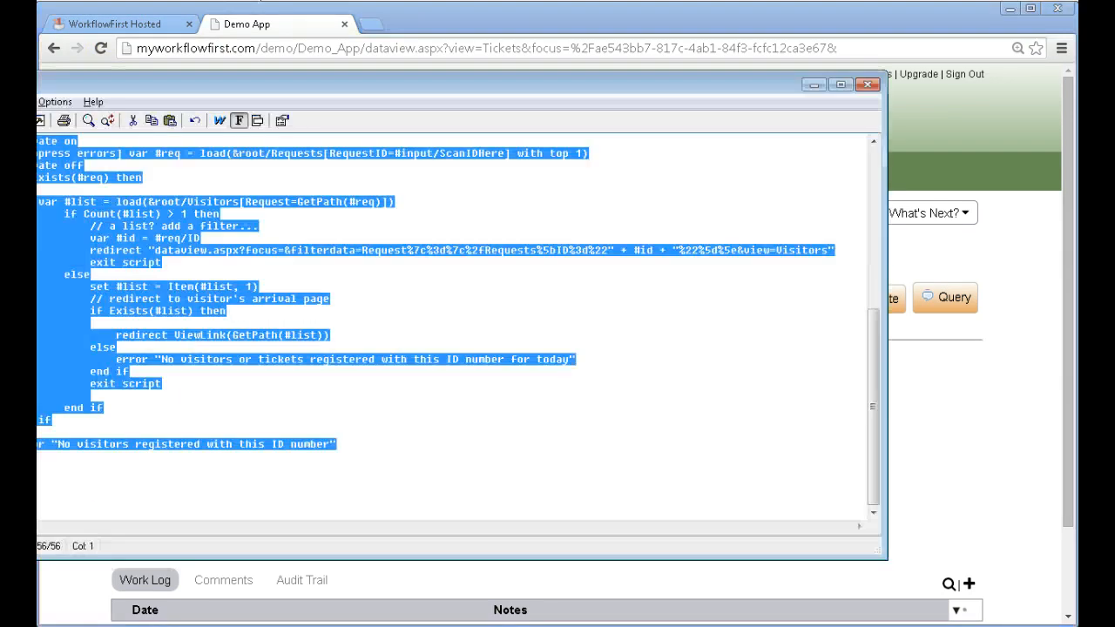
{"action": "key", "text": "alt+Tab"}
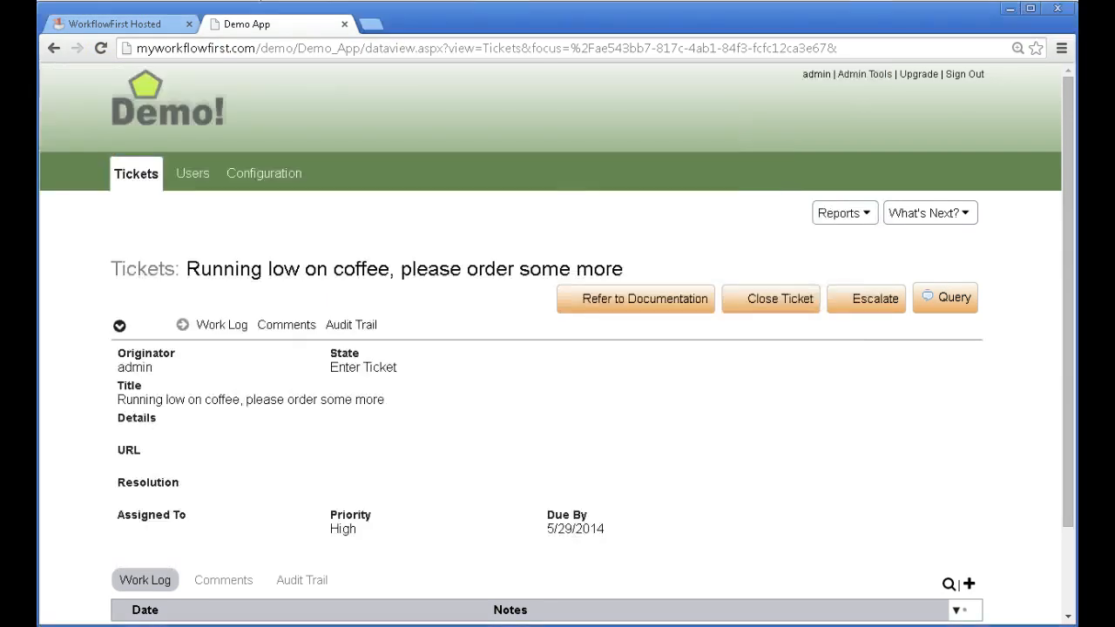
Return to WorkflowFirst Hosted and examine the list of application tabs in the Demo App's model
{"action": "left_click", "coordinate": [127, 21]}
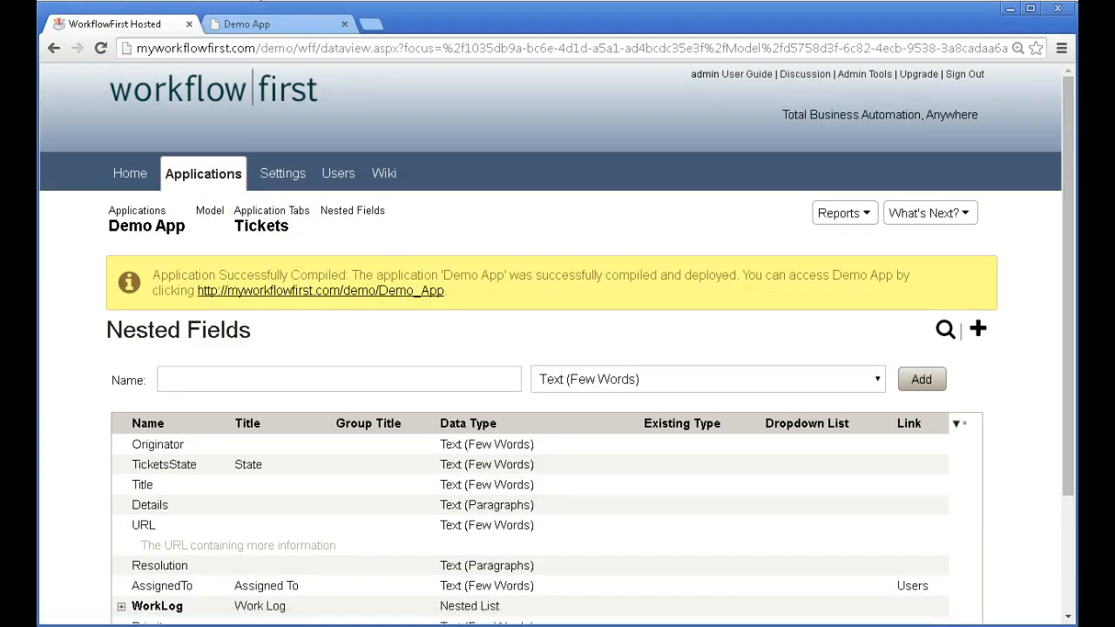
{"action": "left_click", "coordinate": [275, 212]}
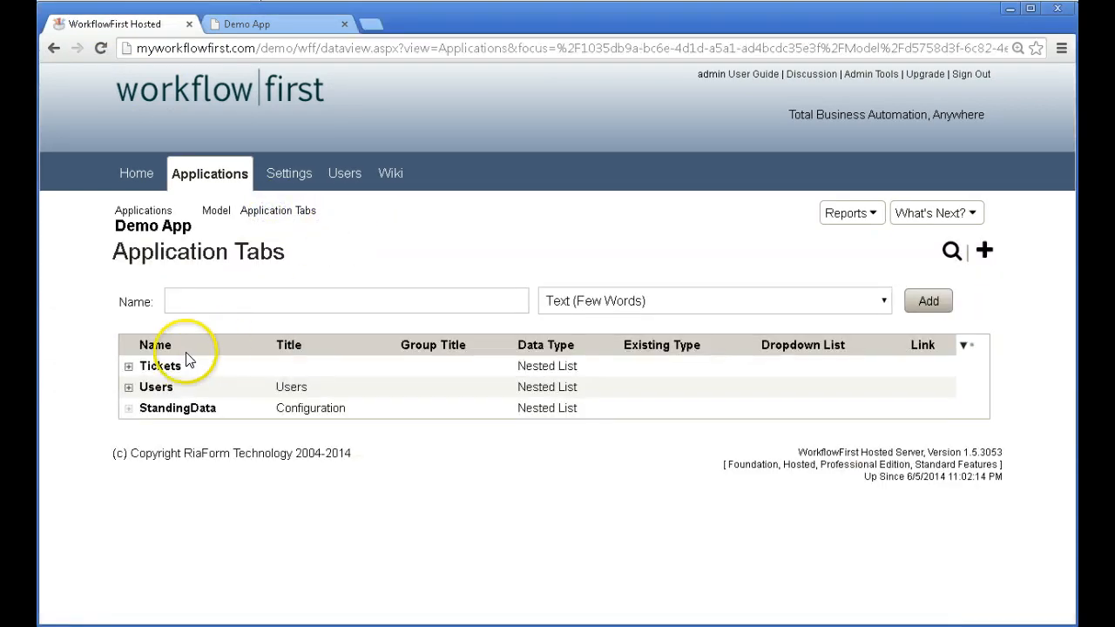
{"action": "left_click", "coordinate": [186, 359]}
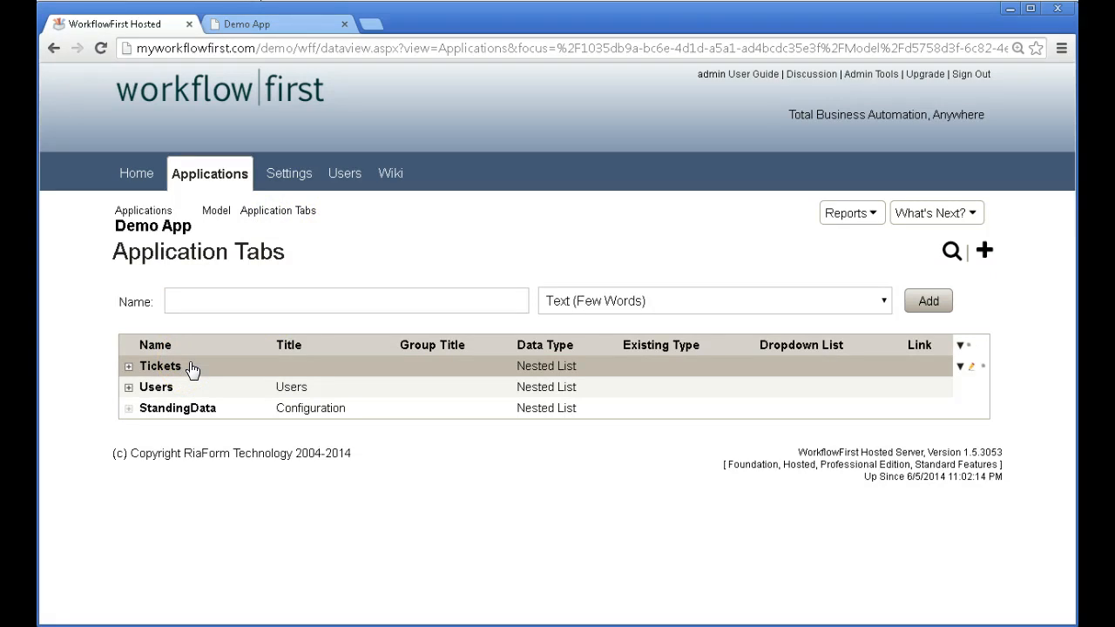
{"action": "left_click", "coordinate": [211, 303]}
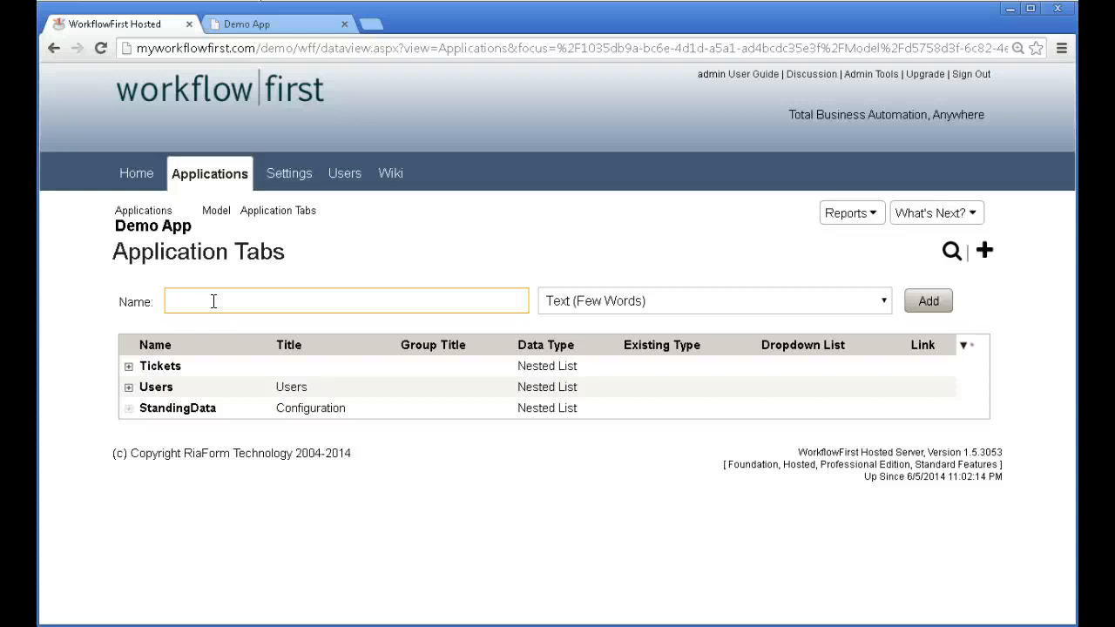
Create a new application tab named Products in the Demo App
{"action": "left_click", "coordinate": [169, 226]}
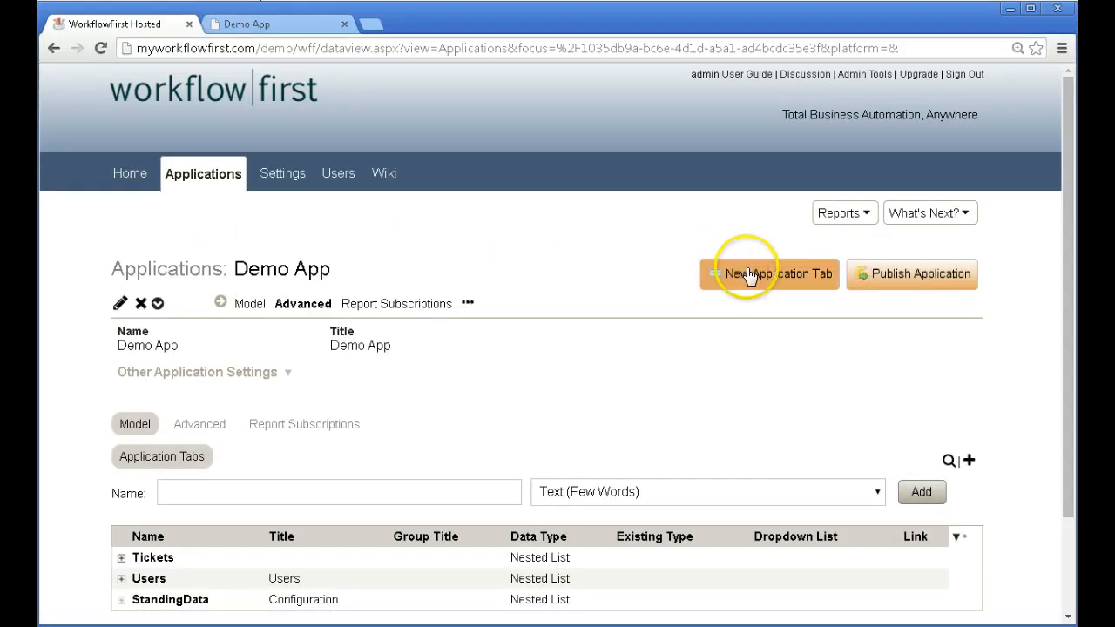
{"action": "left_click", "coordinate": [780, 279]}
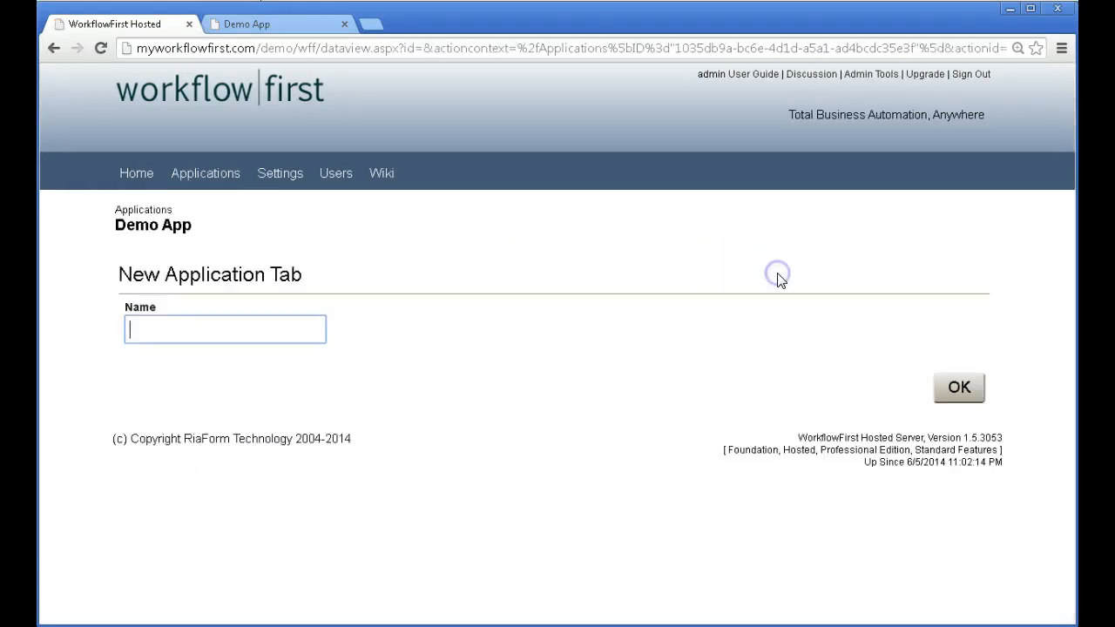
{"action": "type", "text": "Products"}
{"action": "key", "text": "Return"}
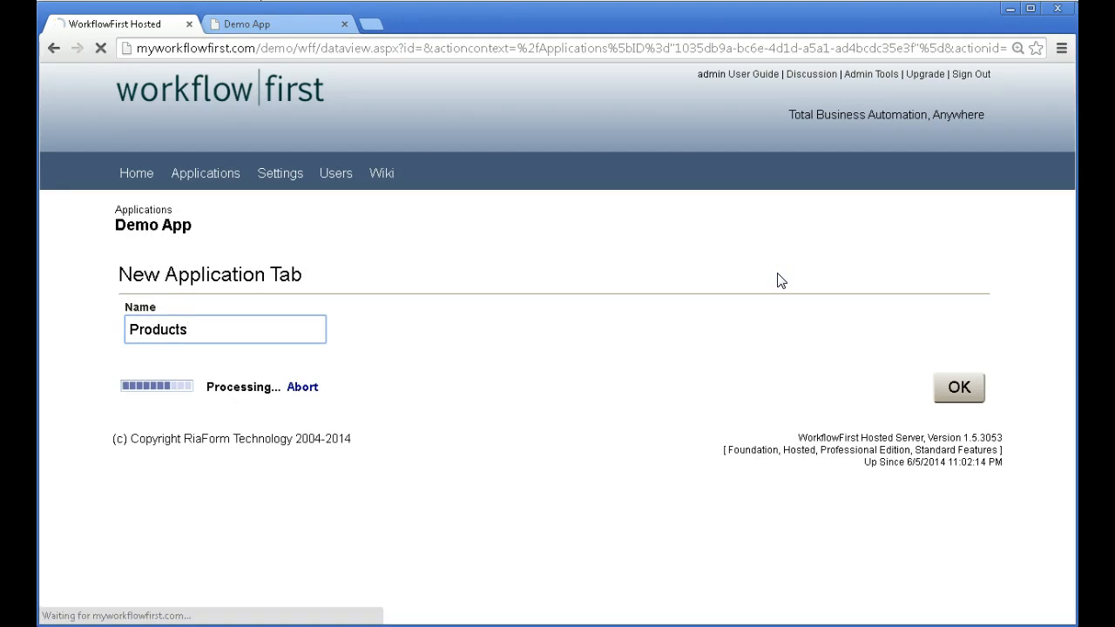
{"action": "left_click", "coordinate": [750, 289]}
Add a Text (Few Words) nested field named Product Name to the Products tab
{"action": "left_click", "coordinate": [248, 466]}
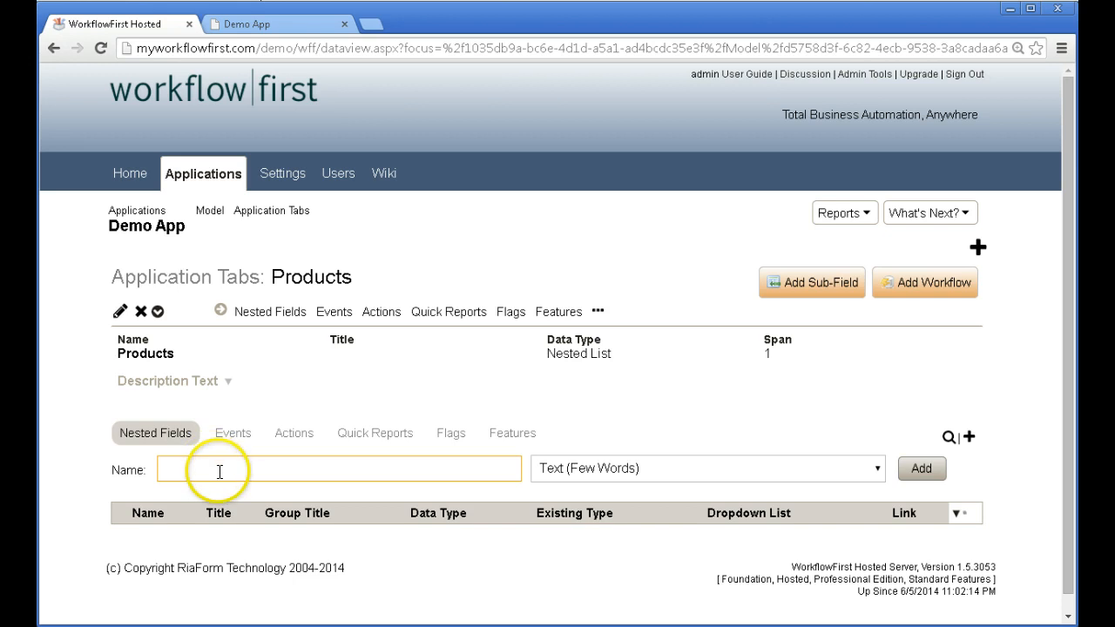
{"action": "left_click", "coordinate": [291, 331]}
{"action": "left_click", "coordinate": [200, 472]}
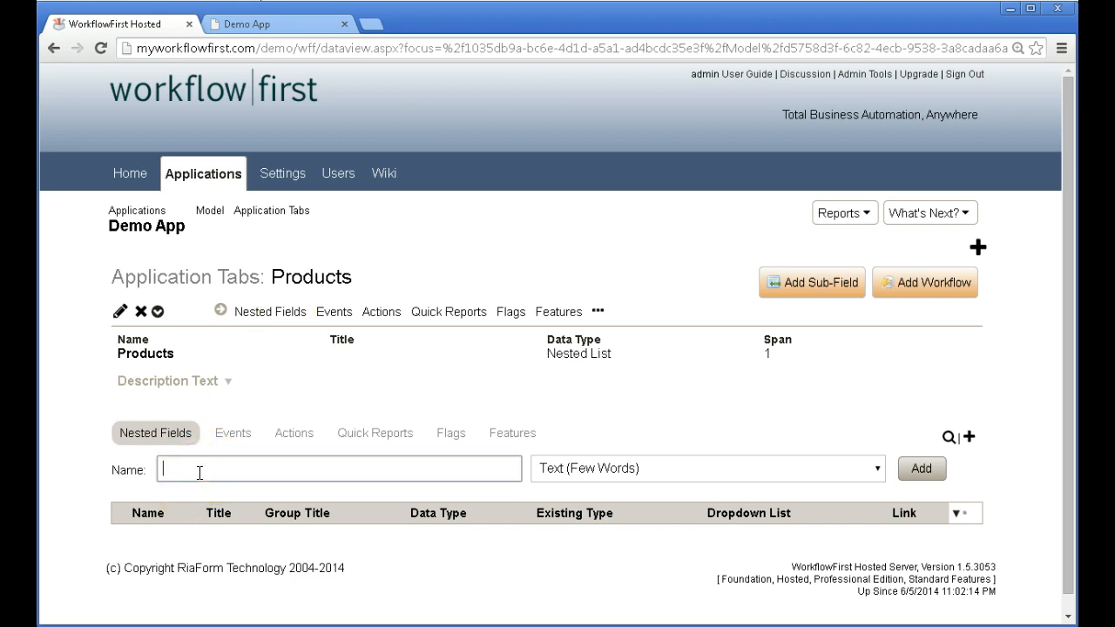
{"action": "type", "text": "Product Name"}
{"action": "key", "text": "Return"}
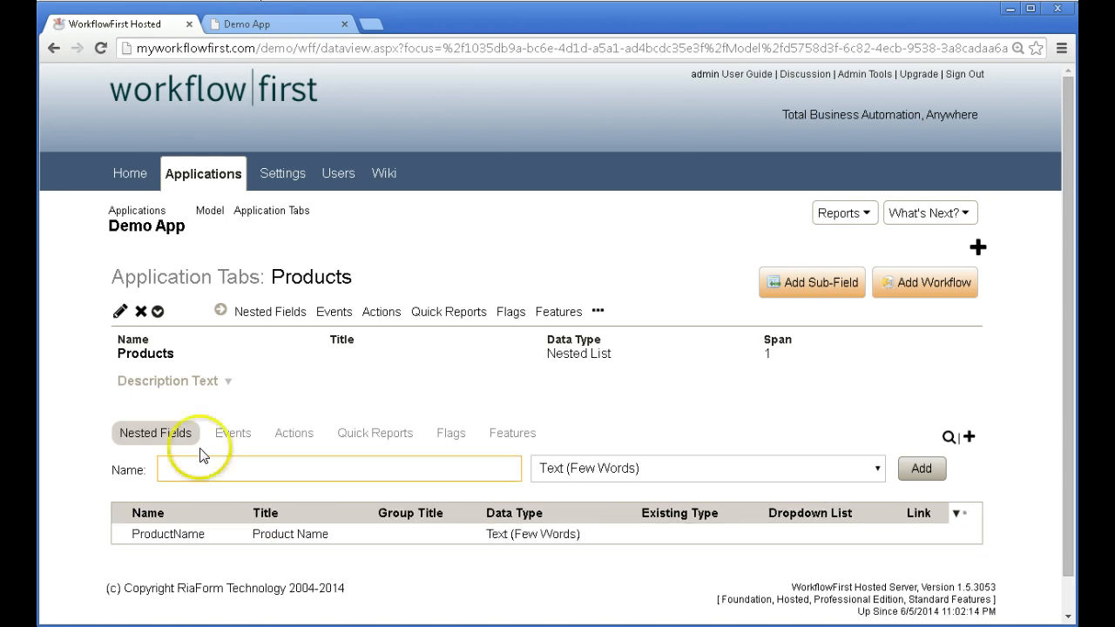
Open the Products nested fields list and add the fields Type and "Discontinued?"
{"action": "left_click", "coordinate": [264, 311]}
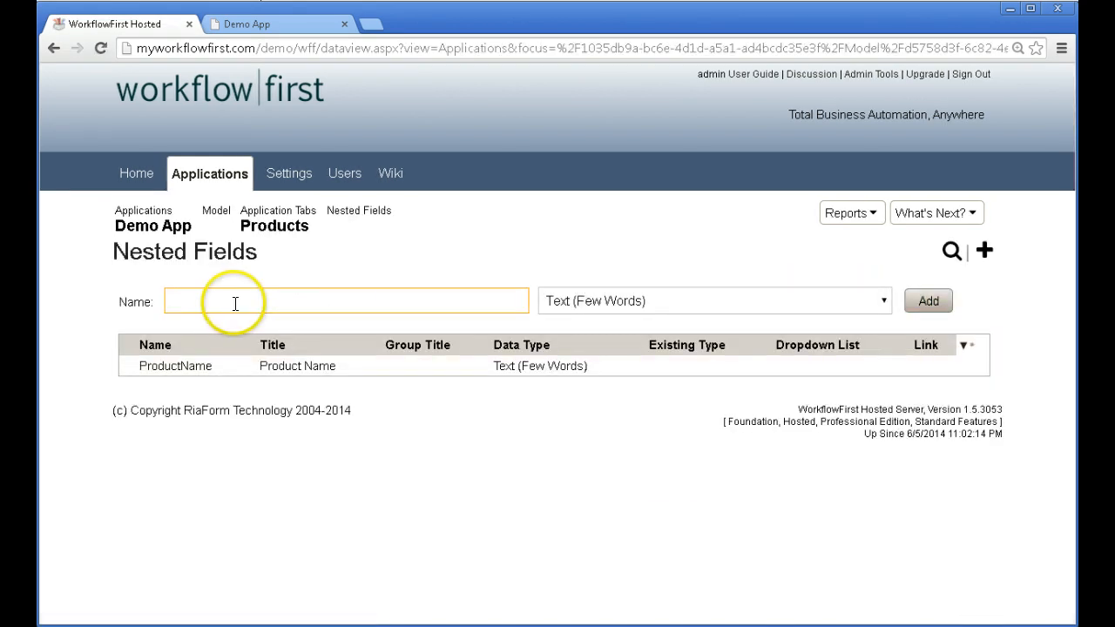
{"action": "left_click", "coordinate": [234, 304]}
{"action": "type", "text": "Type"}
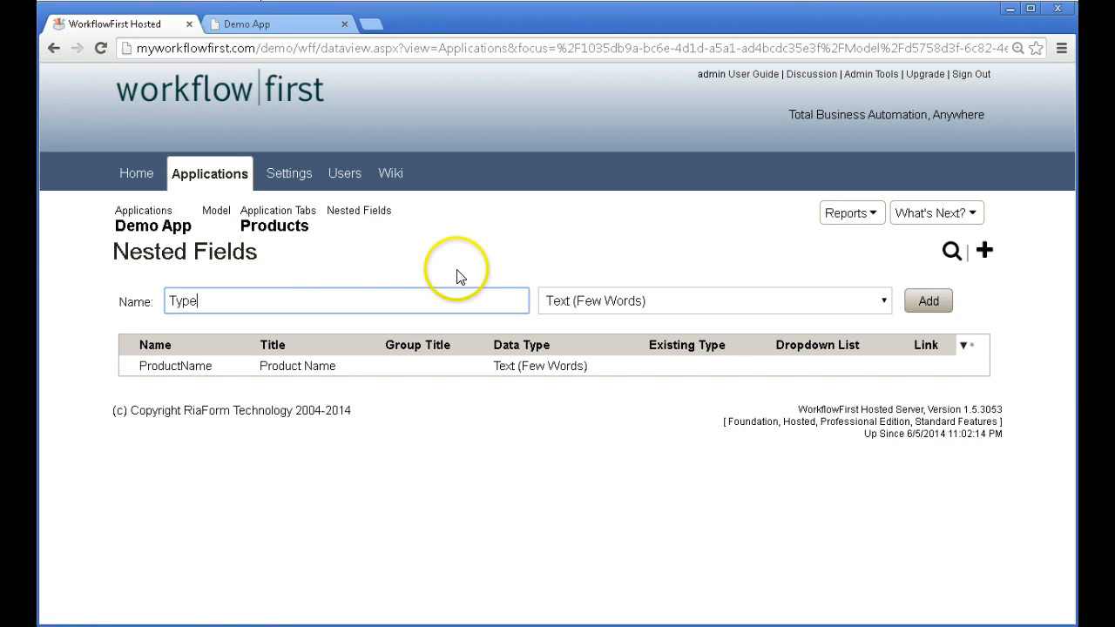
{"action": "key", "text": "Return"}
{"action": "type", "text": "Disct"}
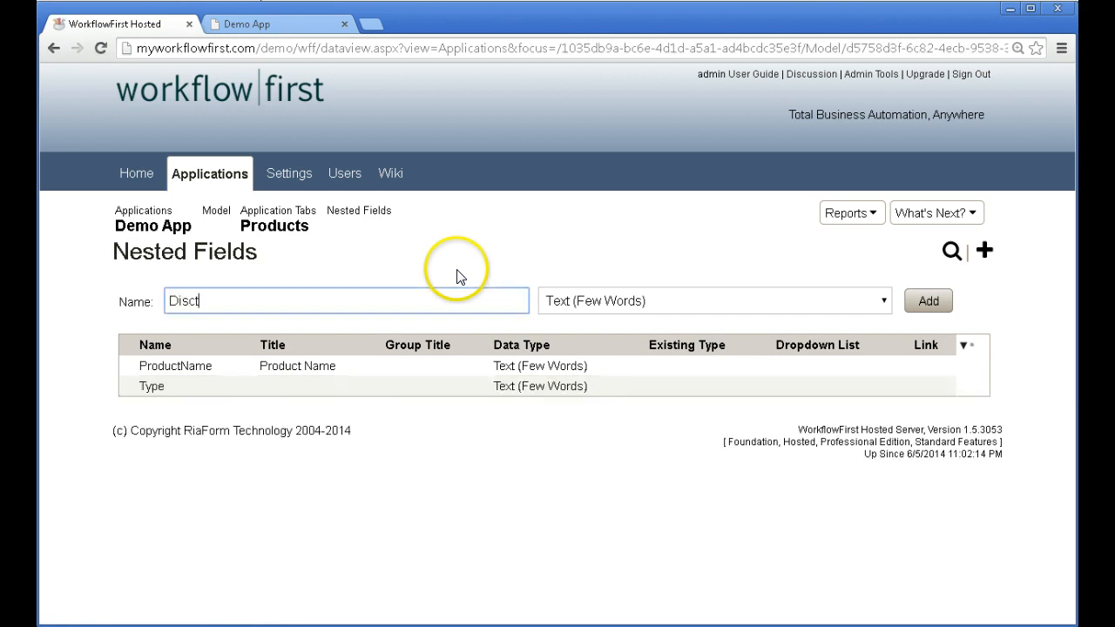
{"action": "key", "text": "BackSpace"}
{"action": "type", "text": "ontinued?"}
{"action": "key", "text": "Return"}
Add a nested field entered as "Date Introduced@" with the data type Date/Time (General) to Products
{"action": "type", "text": "Dat"}
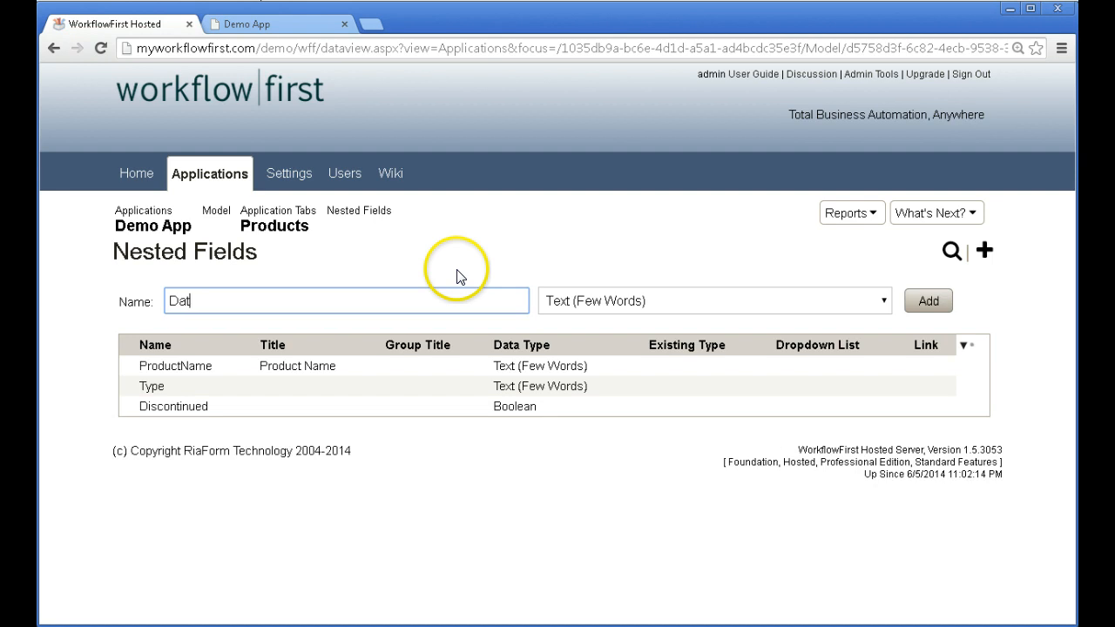
{"action": "type", "text": "e Introduced@"}
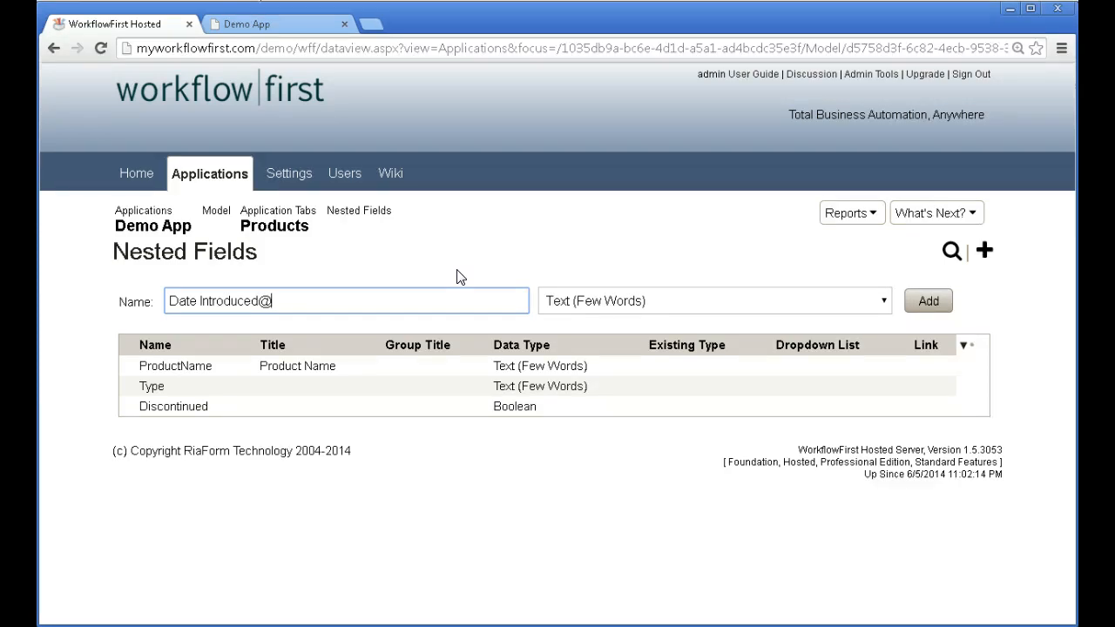
{"action": "left_click", "coordinate": [597, 307]}
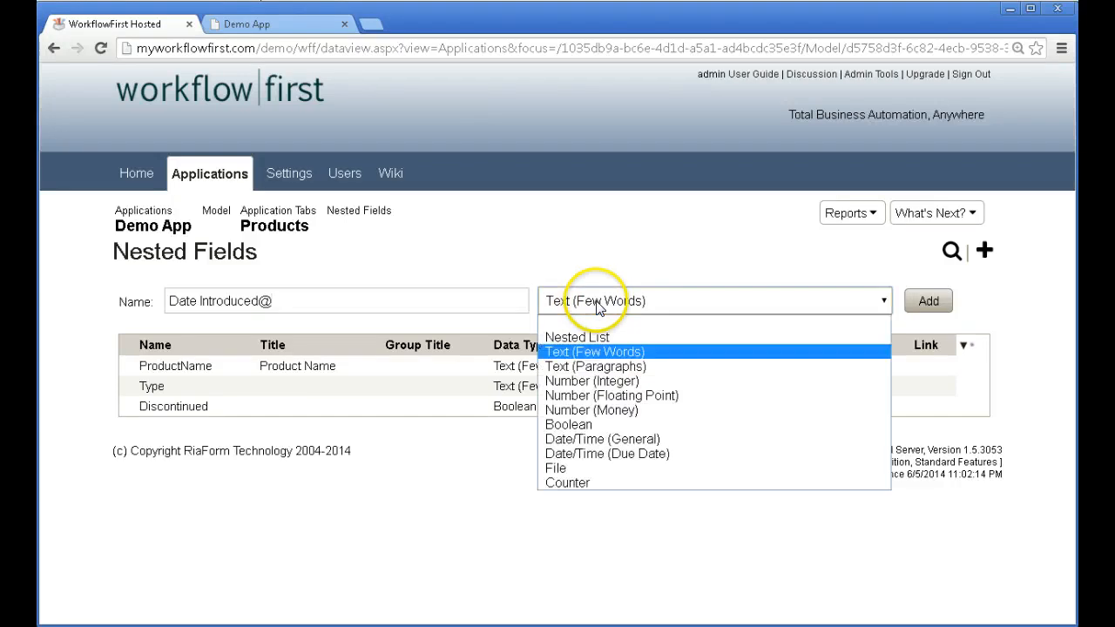
{"action": "left_click", "coordinate": [615, 440]}
{"action": "left_click", "coordinate": [457, 301]}
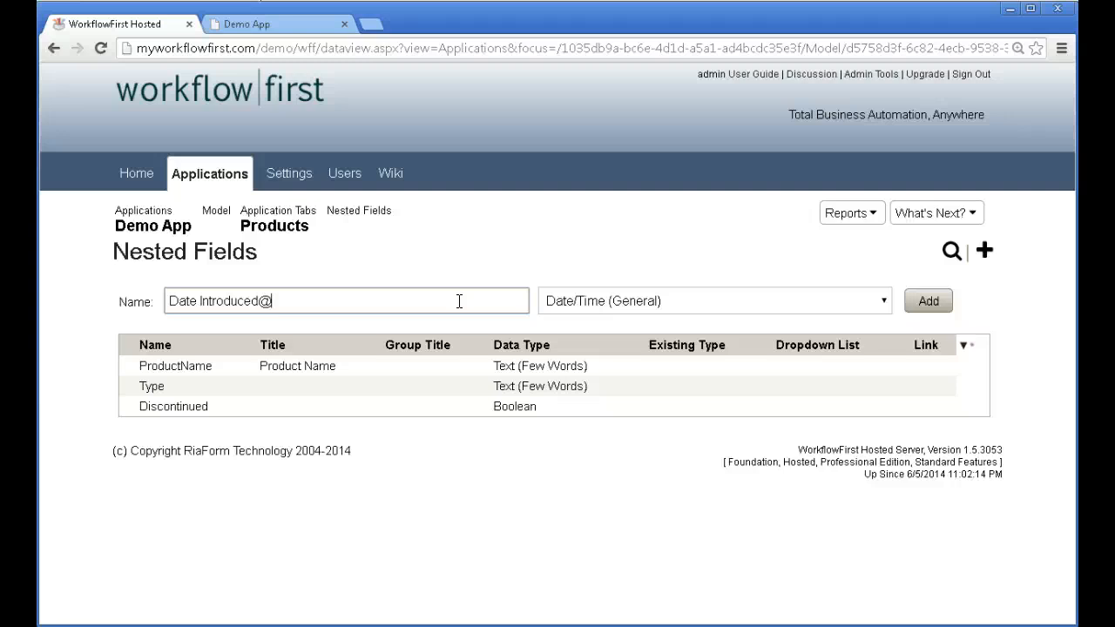
{"action": "left_click", "coordinate": [451, 296]}
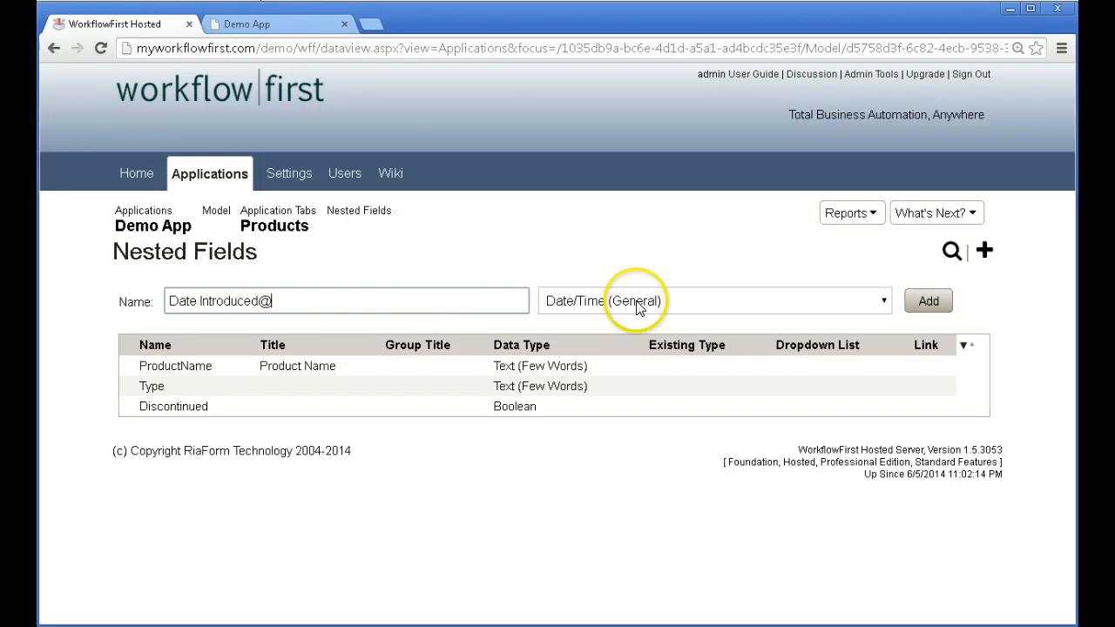
{"action": "left_click", "coordinate": [921, 300]}
{"action": "left_click", "coordinate": [374, 301]}
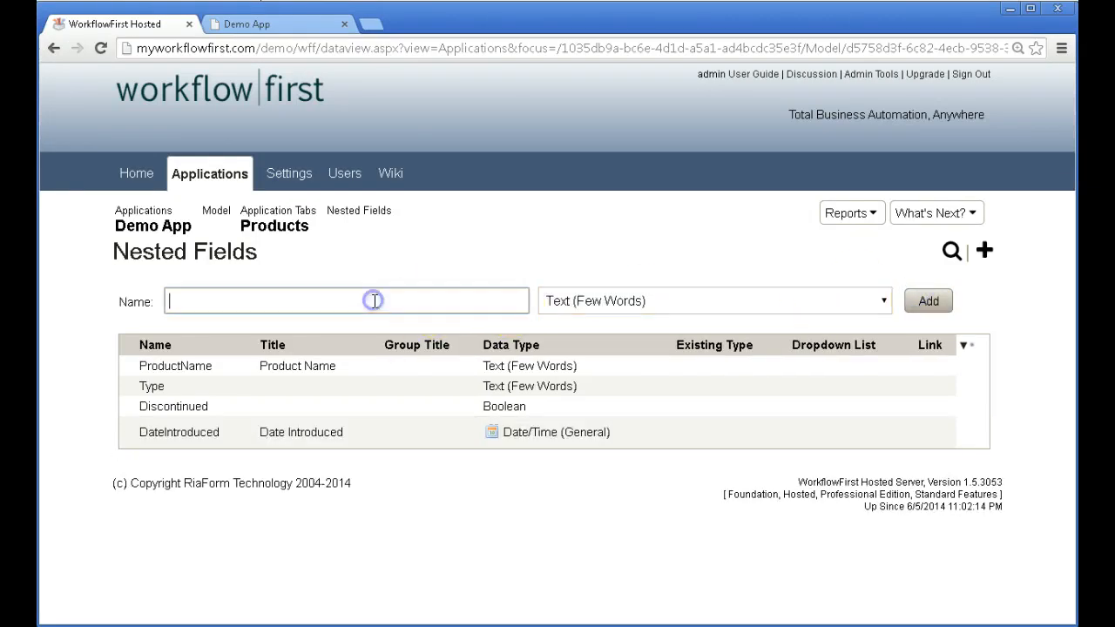
Add the nested fields "Date Discontinued@" with the data type Date/Time (General) and Manufacturing Code as Text (Few Words) to Products
{"action": "type", "text": "Date Discontinu"}
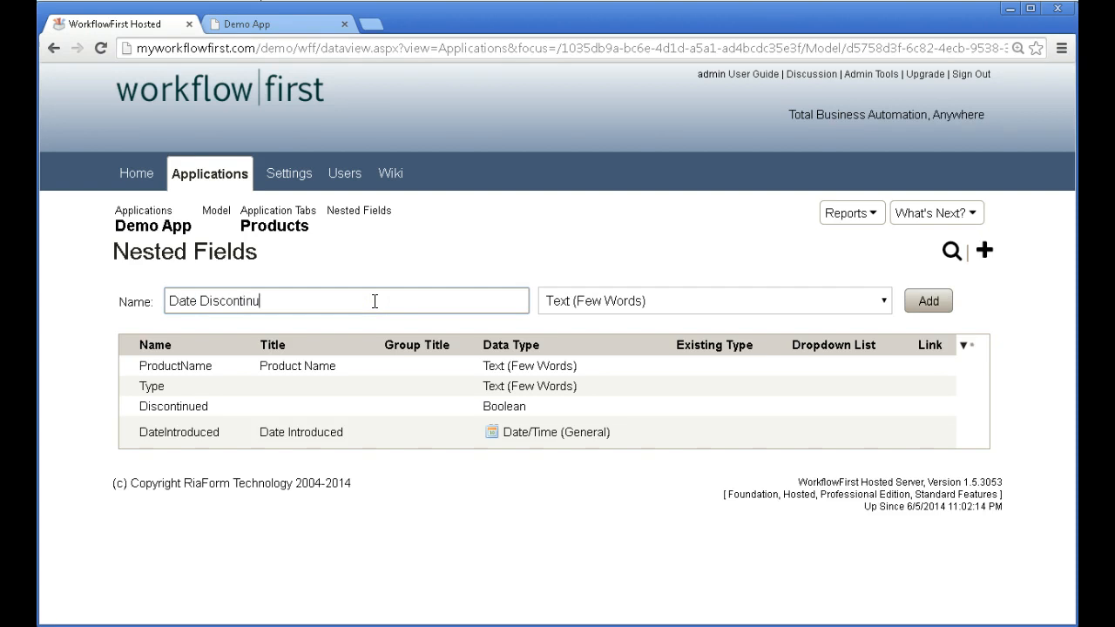
{"action": "type", "text": "ed@"}
{"action": "key", "text": "Return"}
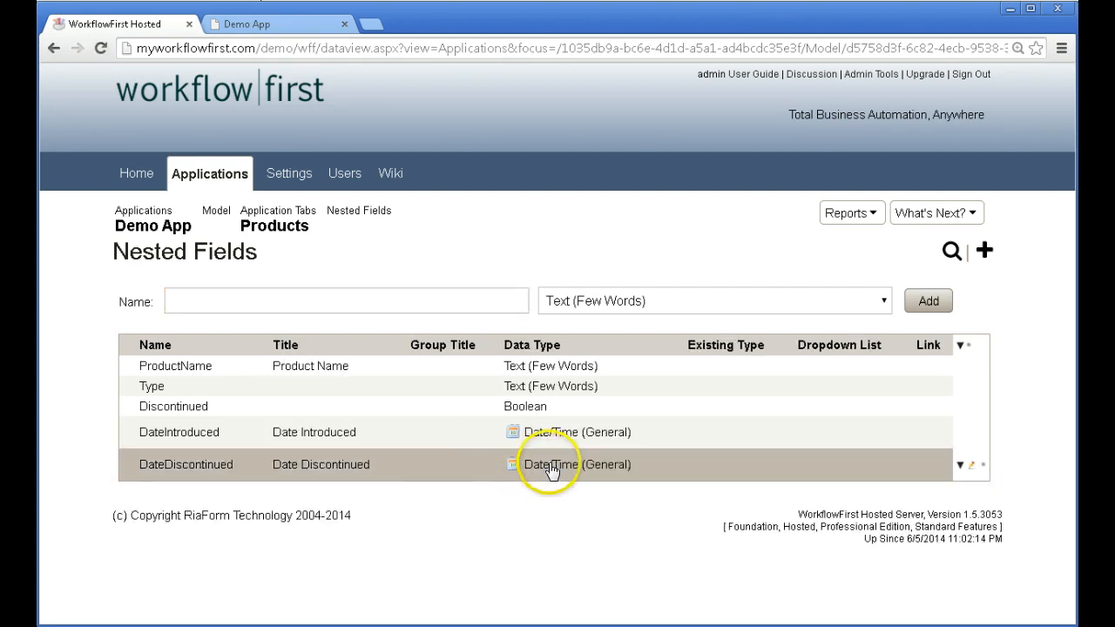
{"action": "left_click", "coordinate": [359, 307]}
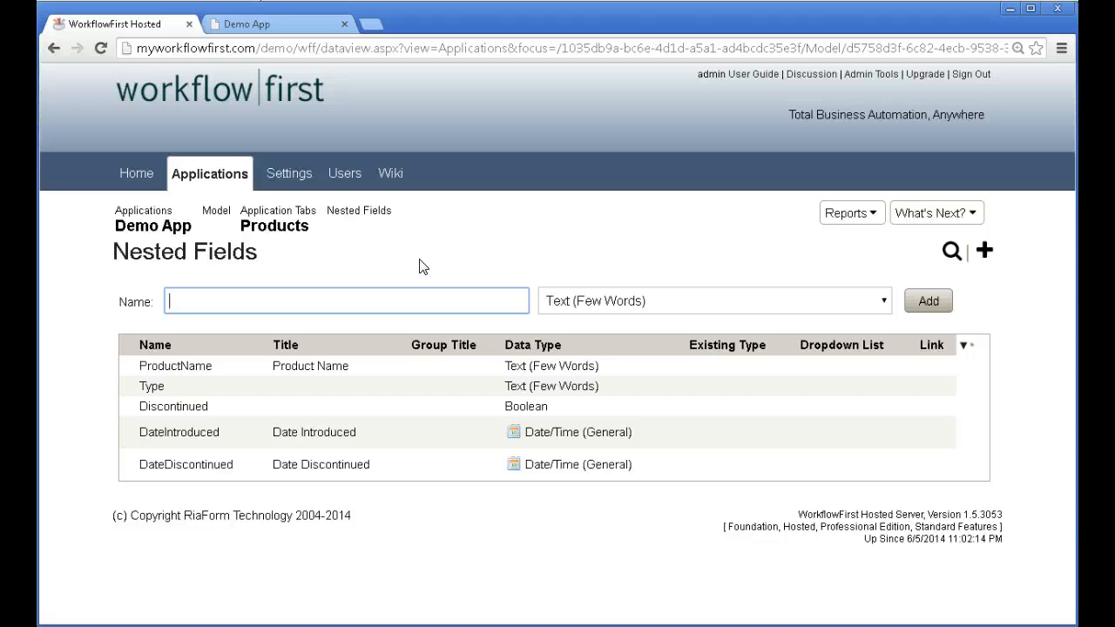
{"action": "type", "text": "Manufacturing Code"}
{"action": "key", "text": "Return"}
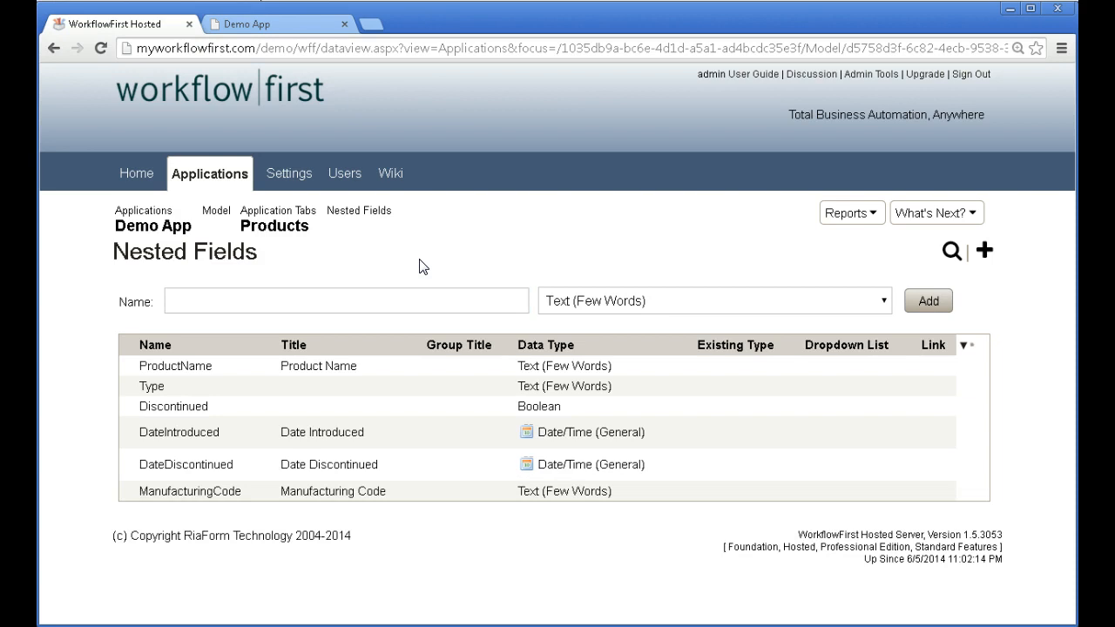
Add the Text (Few Words) nested fields Internal Product Code, UPC and EAN to Products
{"action": "type", "text": "Internal Produ"}
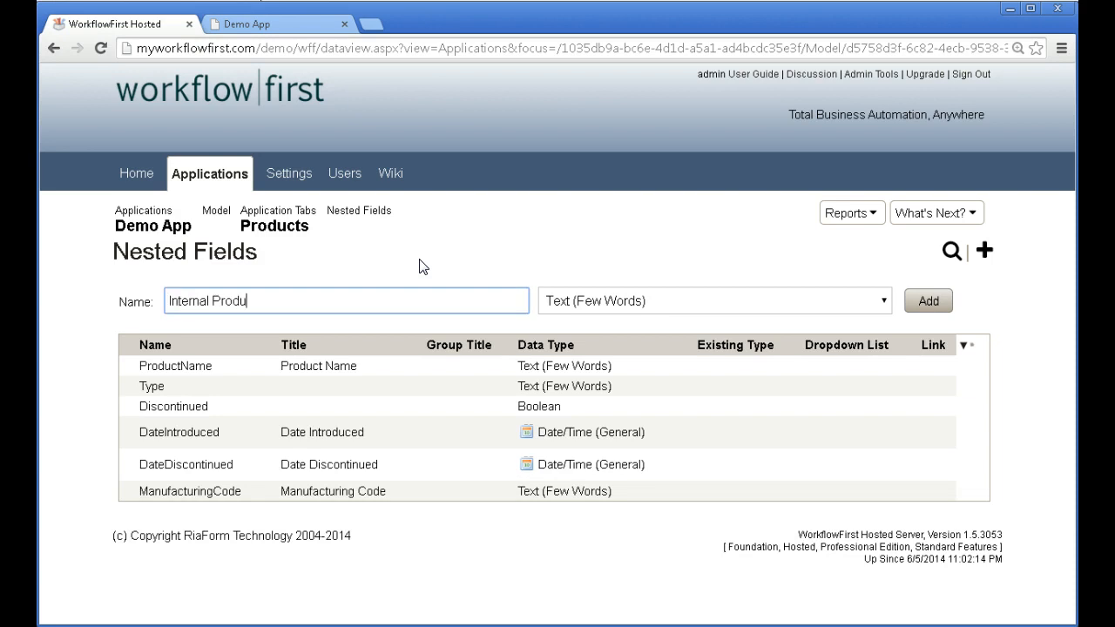
{"action": "type", "text": "ct Code"}
{"action": "key", "text": "Return"}
{"action": "type", "text": "UP"}
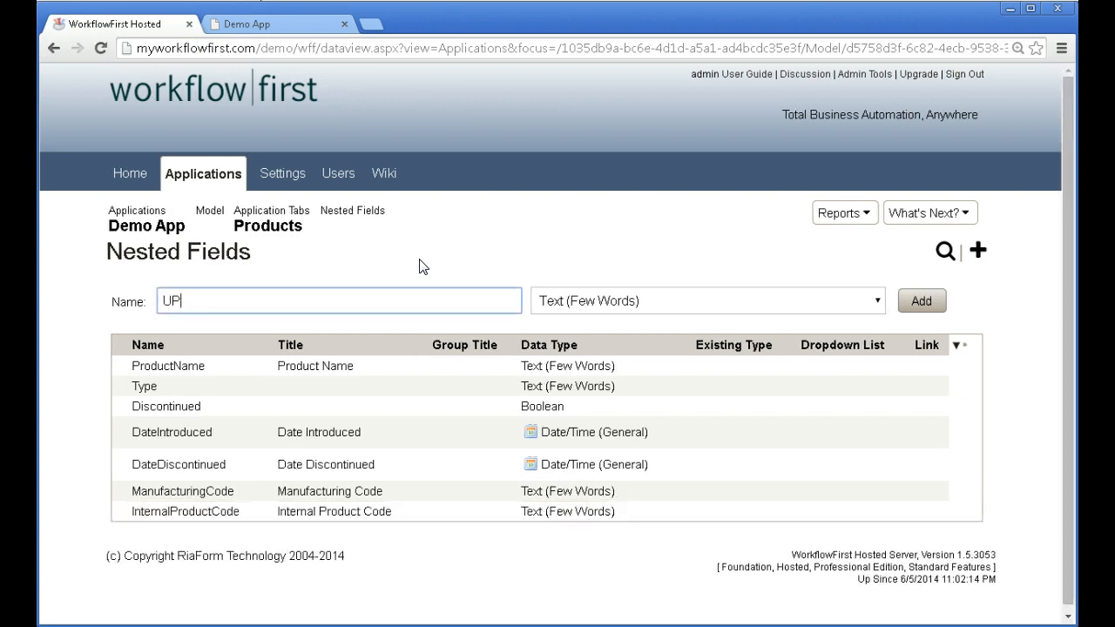
{"action": "type", "text": "C"}
{"action": "key", "text": "Return"}
{"action": "type", "text": "EAN"}
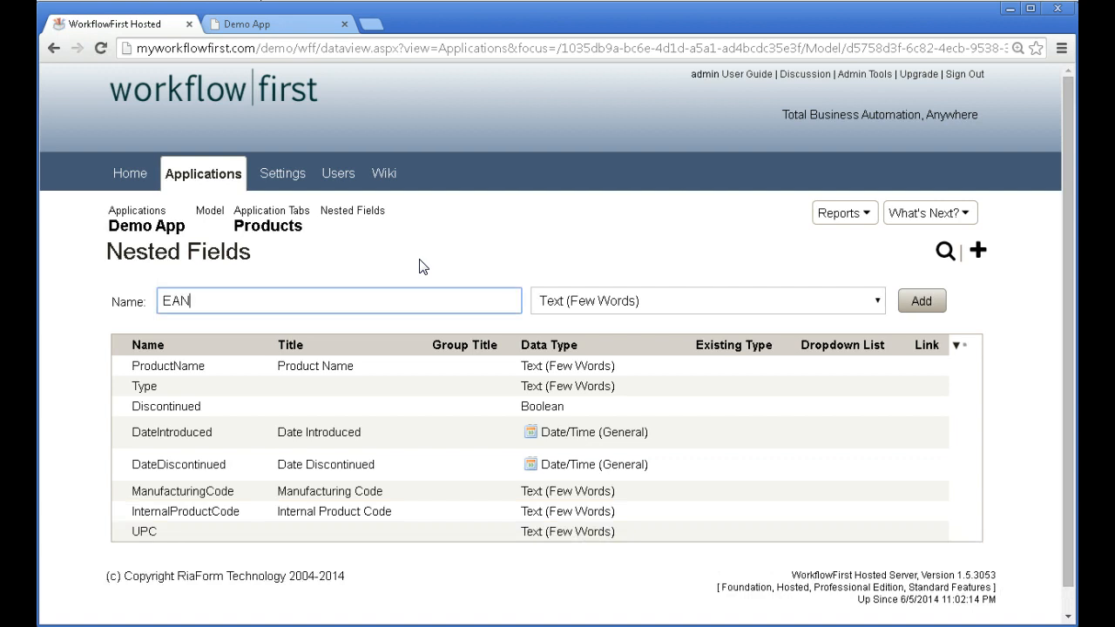
{"action": "key", "text": "Return"}
Add the nested fields Inventory Remaining and Inventory On Order with the data type Number (Floating Point) to Products
{"action": "type", "text": "Invento"}
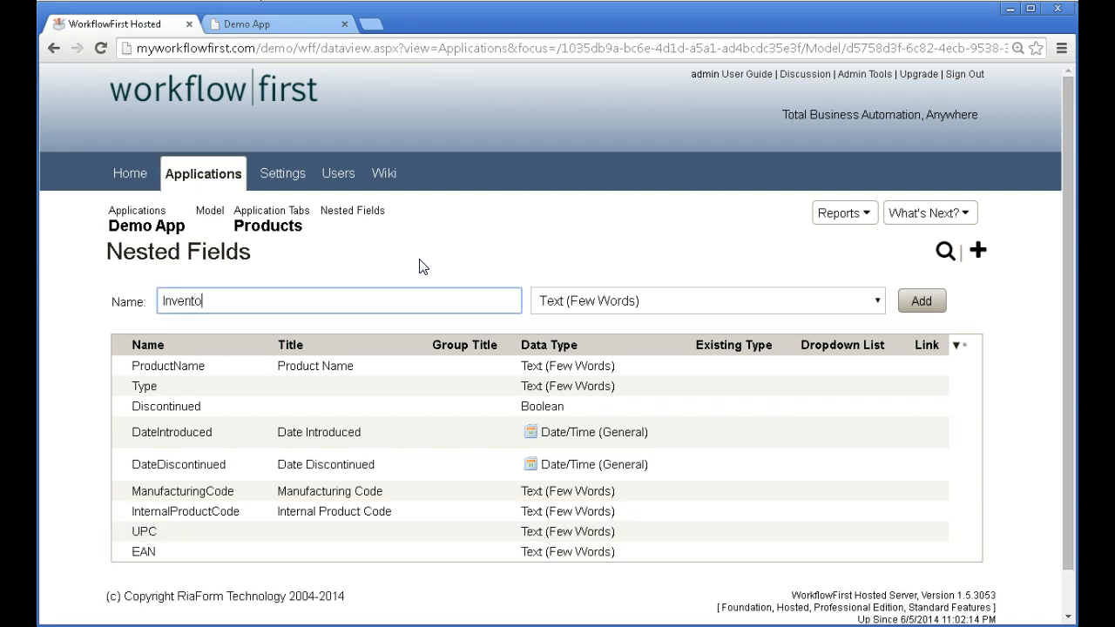
{"action": "type", "text": "ry Remaining"}
{"action": "key", "text": "Return"}
{"action": "type", "text": "Inve"}
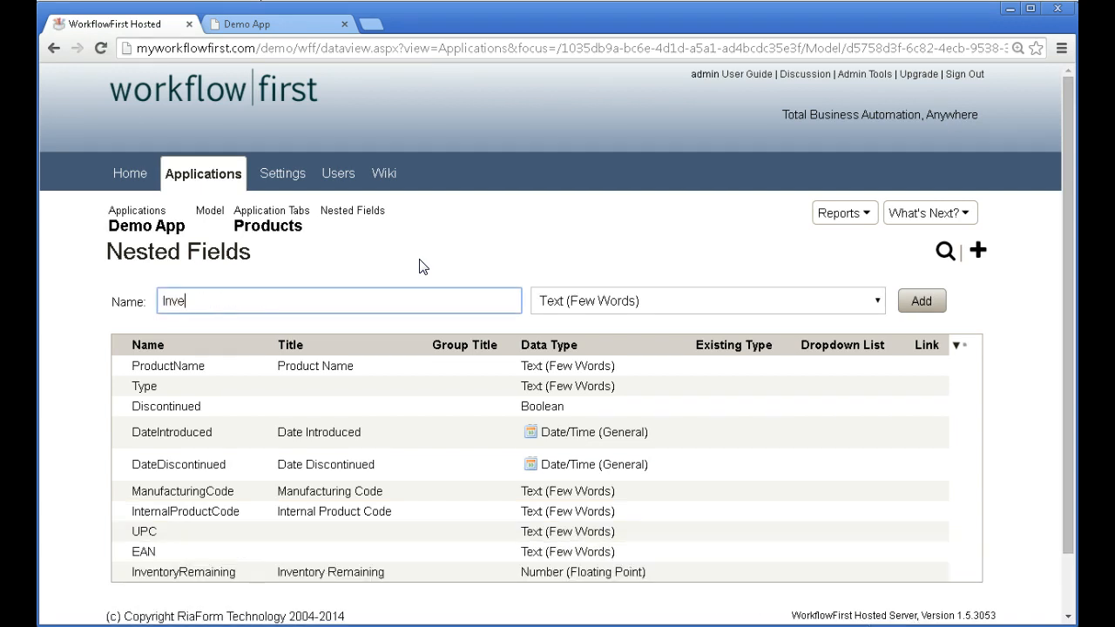
{"action": "type", "text": "ntory On Order!"}
{"action": "key", "text": "Return"}
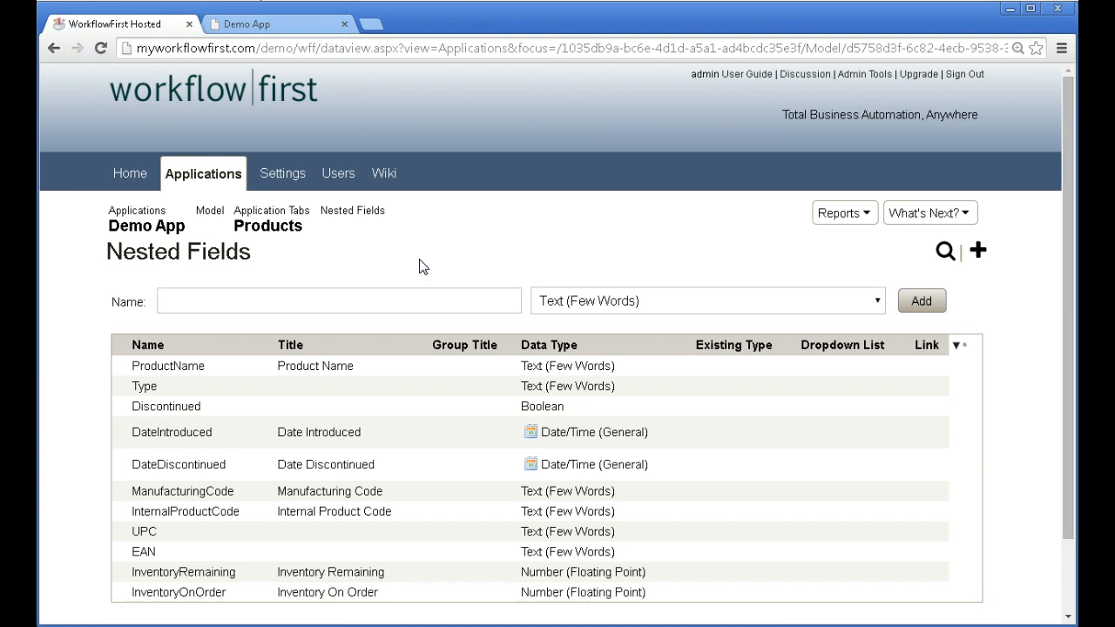
Add a nested field entered as "Re-Order Date@" with the data type Date/Time (General)
{"action": "type", "text": "Re-Order "}
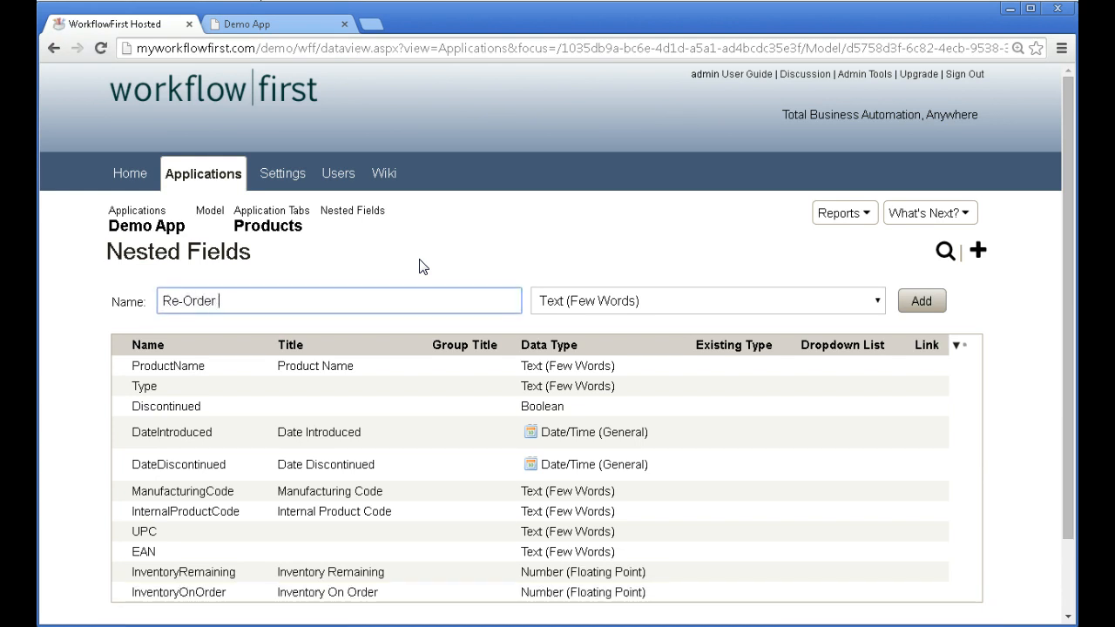
{"action": "type", "text": "Date@"}
{"action": "key", "text": "Return"}
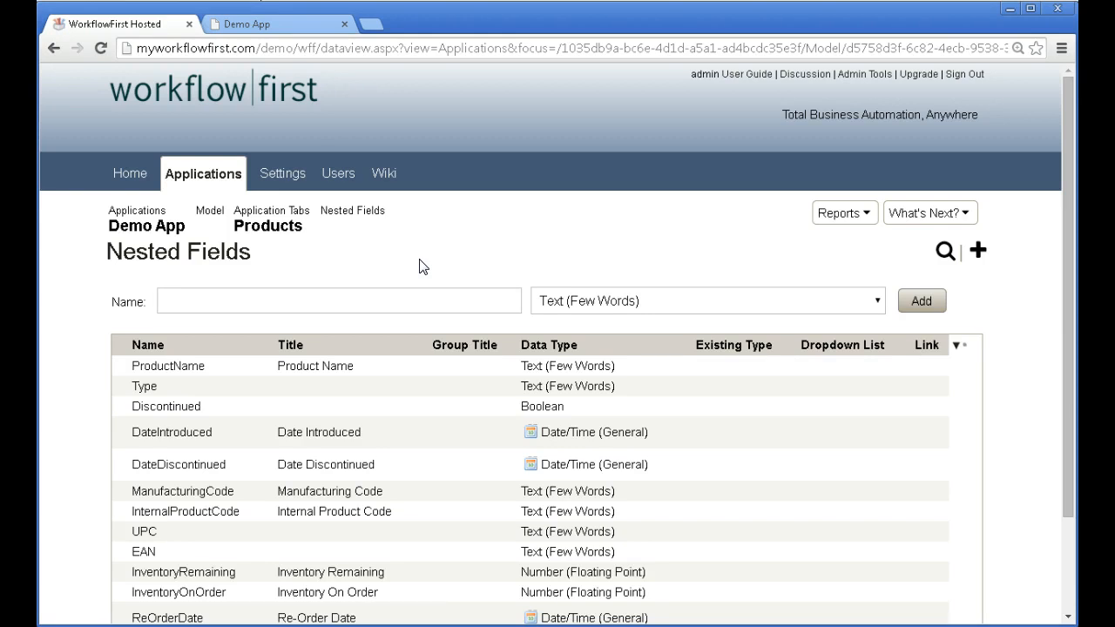
Add a nested field named Sales Per Day with the data type Number (Floating Point)
{"action": "type", "text": "ISa"}
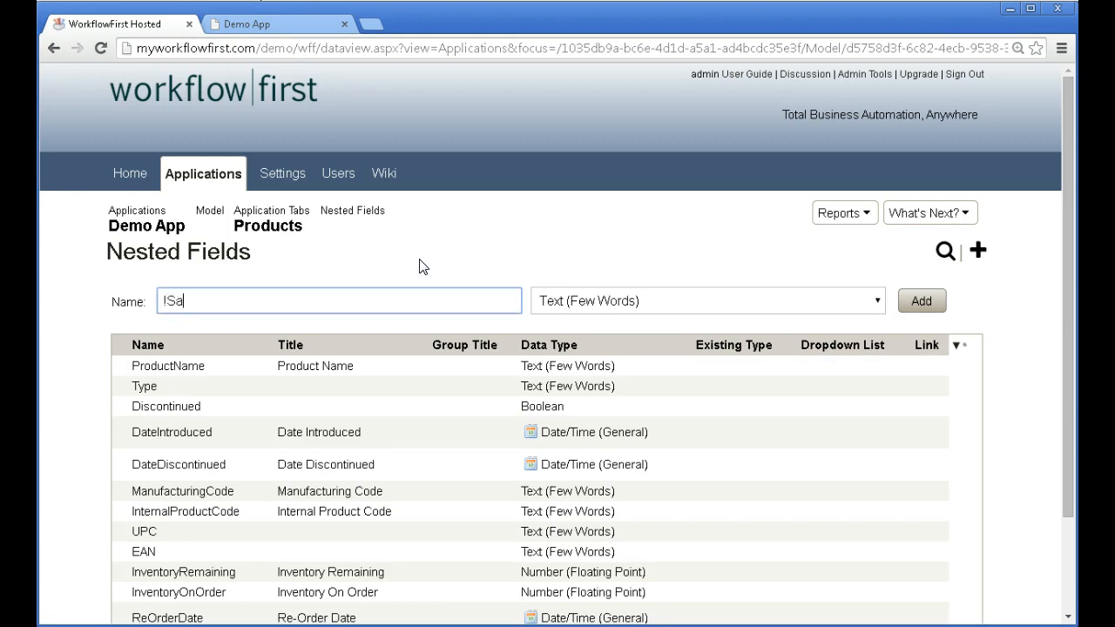
{"action": "key", "text": "BackSpace"}
{"action": "key", "text": "BackSpace"}
{"action": "key", "text": "BackSpace"}
{"action": "type", "text": "Sales Per day"}
{"action": "key", "text": "BackSpace"}
{"action": "key", "text": "BackSpace"}
{"action": "type", "text": "ay"}
{"action": "key", "text": "BackSpace"}
{"action": "key", "text": "BackSpace"}
{"action": "type", "text": "ay"}
{"action": "key", "text": "Return"}
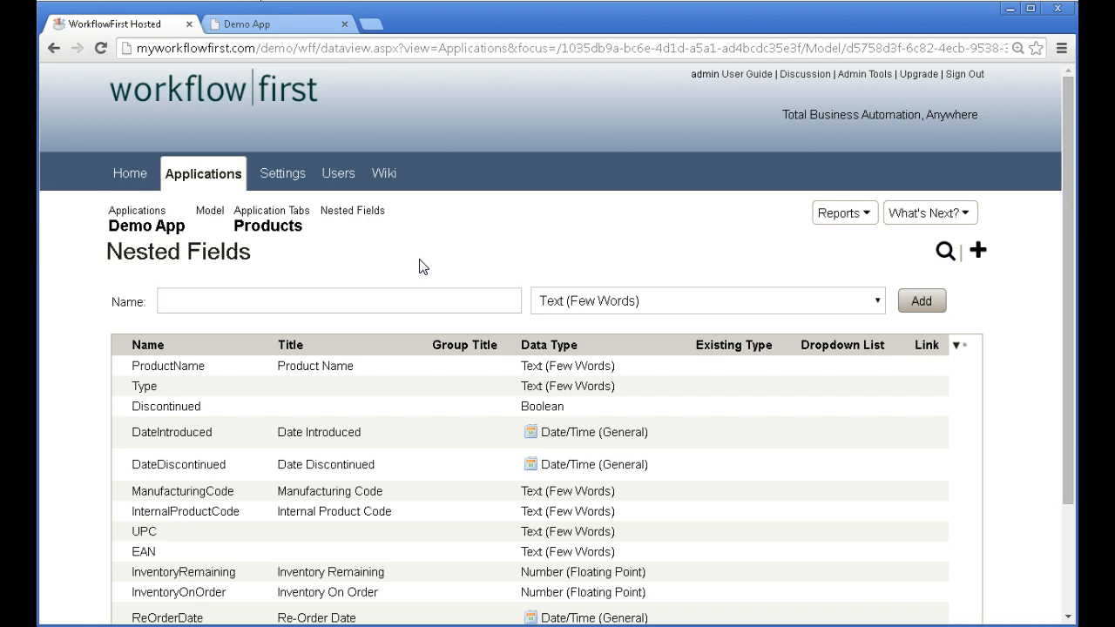
{"action": "scroll", "coordinate": [419, 266], "scroll_direction": "down", "scroll_amount": 1}
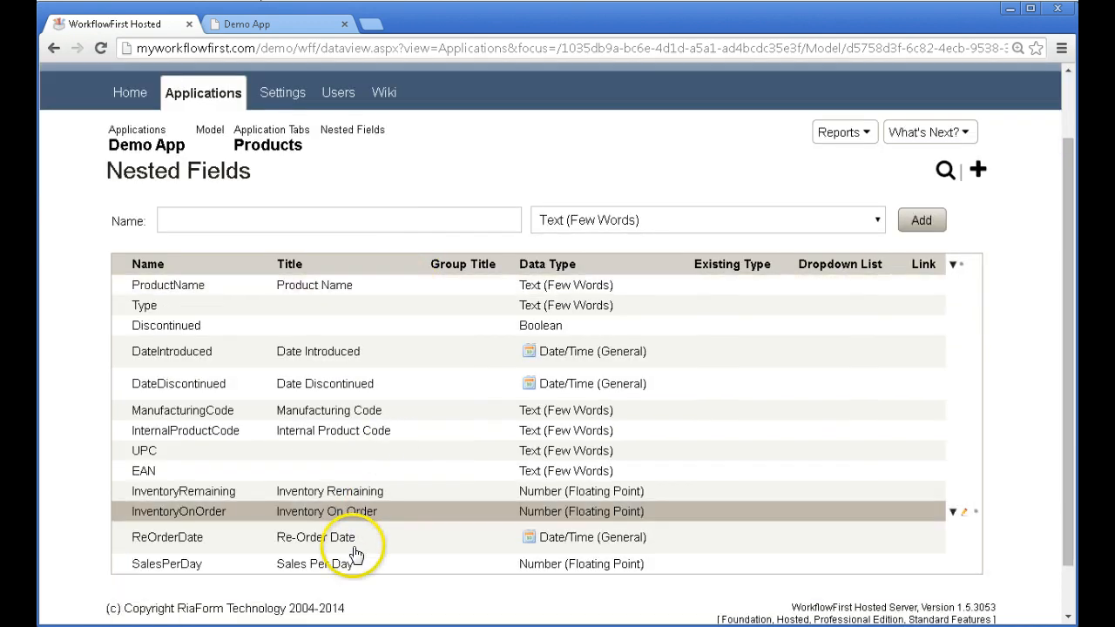
{"action": "left_click", "coordinate": [174, 568]}
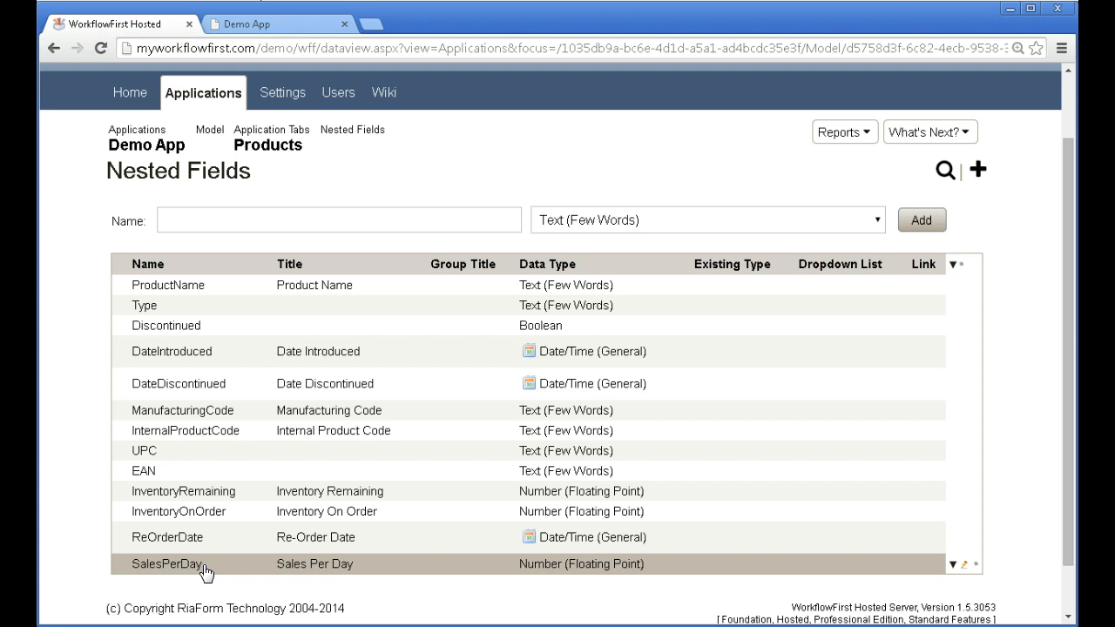
{"action": "left_click", "coordinate": [287, 568]}
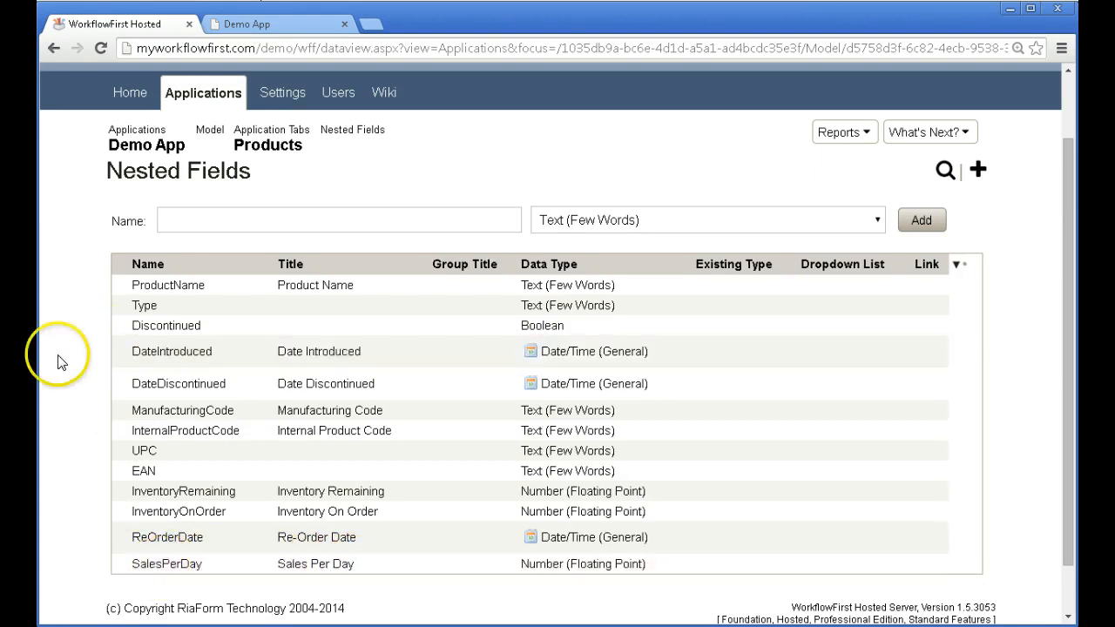
Add a nested field entered as "RRP$" with the data type Number (Money) to Products
{"action": "left_click", "coordinate": [189, 219]}
{"action": "left_click", "coordinate": [188, 219]}
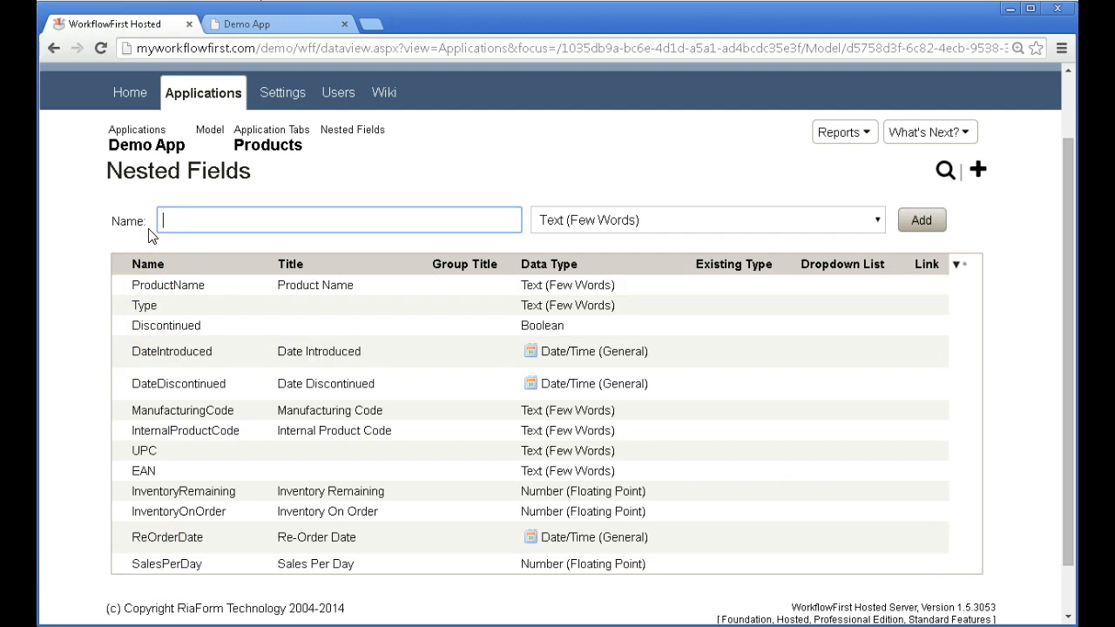
{"action": "type", "text": "RRP$"}
{"action": "key", "text": "Return"}
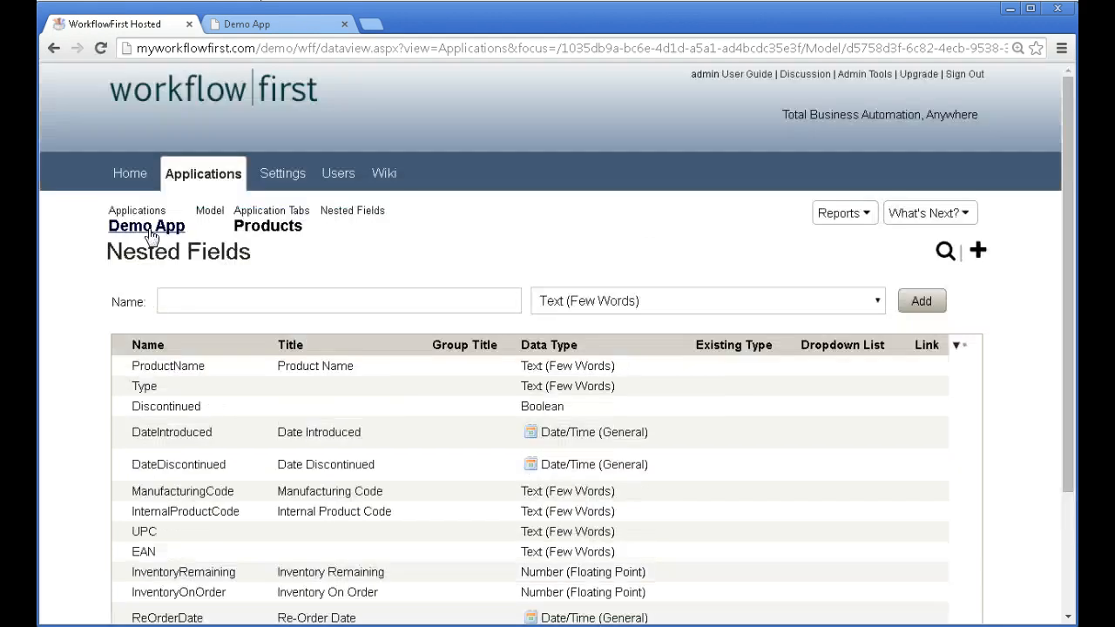
Add the Number (Money) nested fields entered as "Partner Retail Price$" and "Manufacture Cost$"
{"action": "left_click", "coordinate": [127, 298]}
{"action": "left_click", "coordinate": [187, 301]}
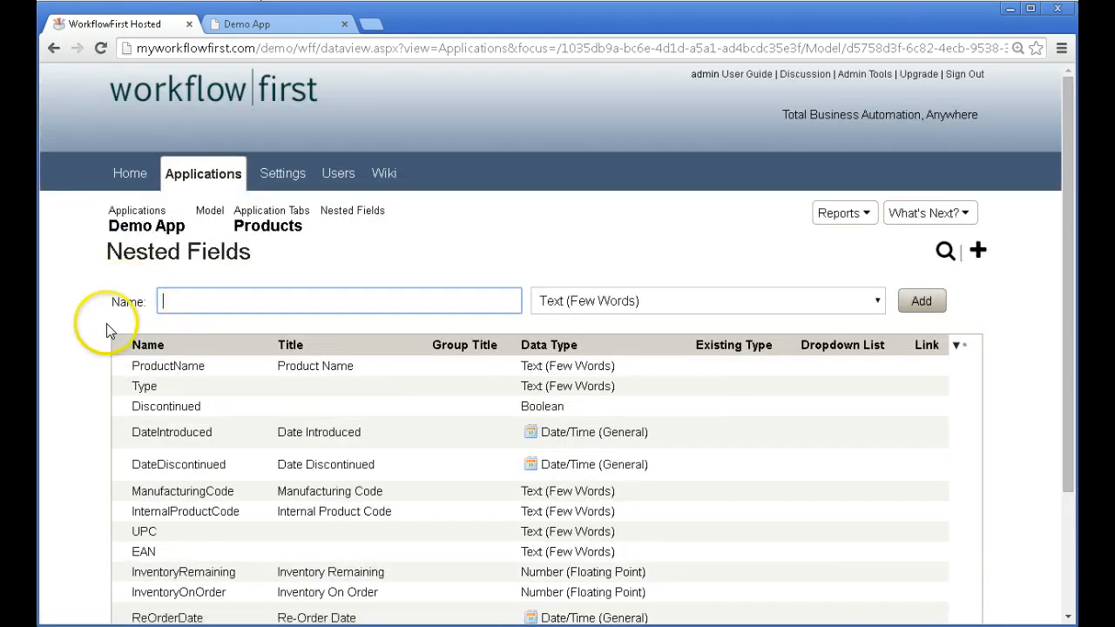
{"action": "type", "text": "Partner "}
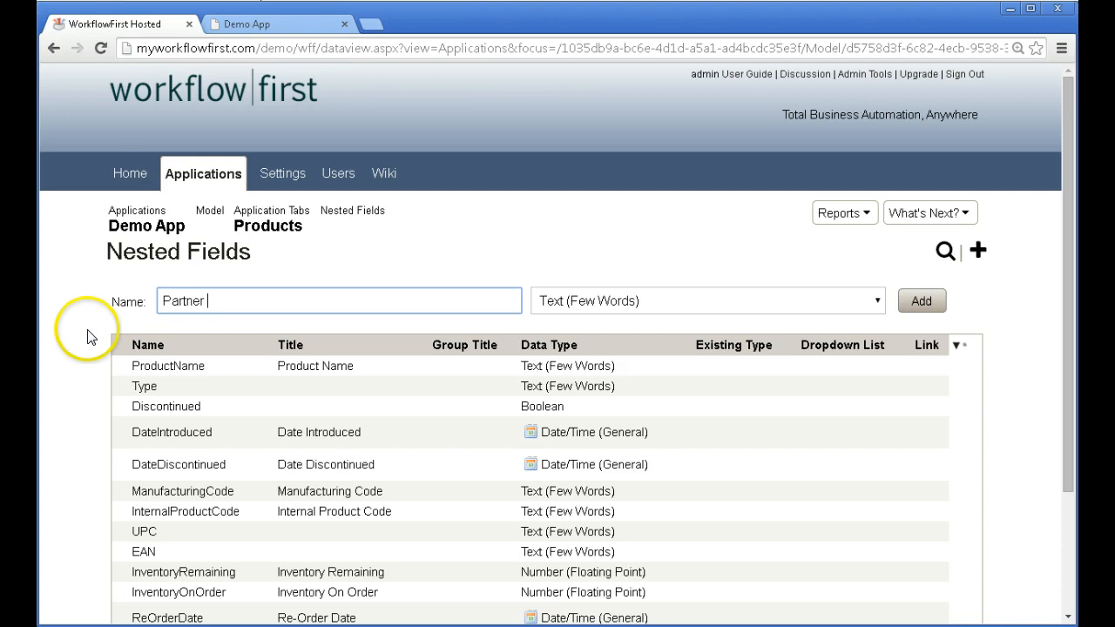
{"action": "type", "text": "Retail Price$"}
{"action": "key", "text": "Return"}
{"action": "type", "text": "Manufacture Cost"}
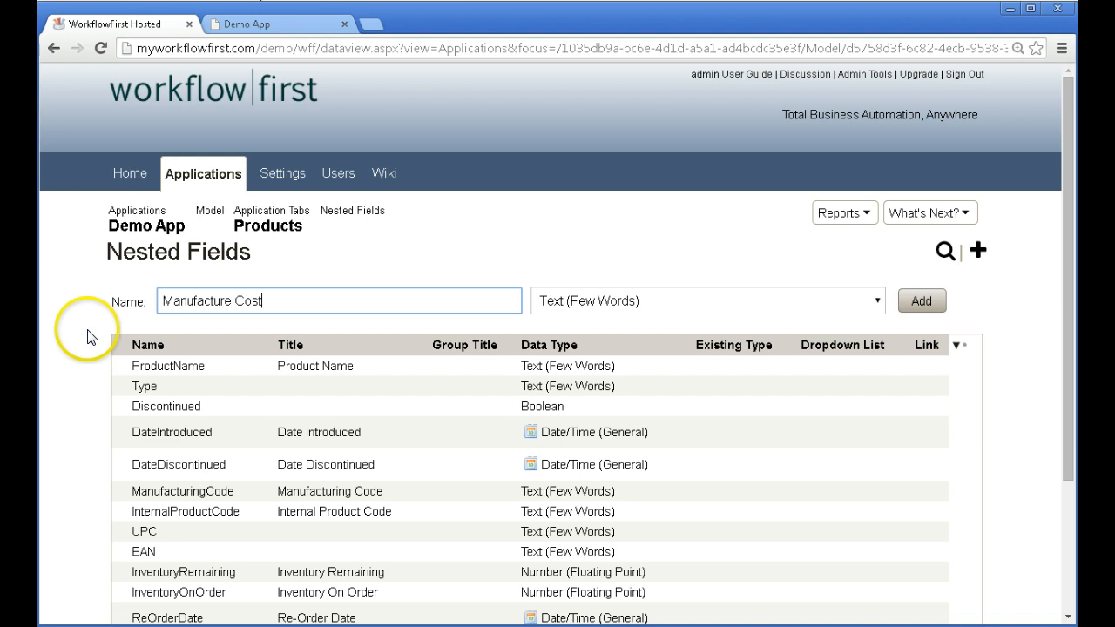
{"action": "type", "text": "$"}
{"action": "key", "text": "Return"}
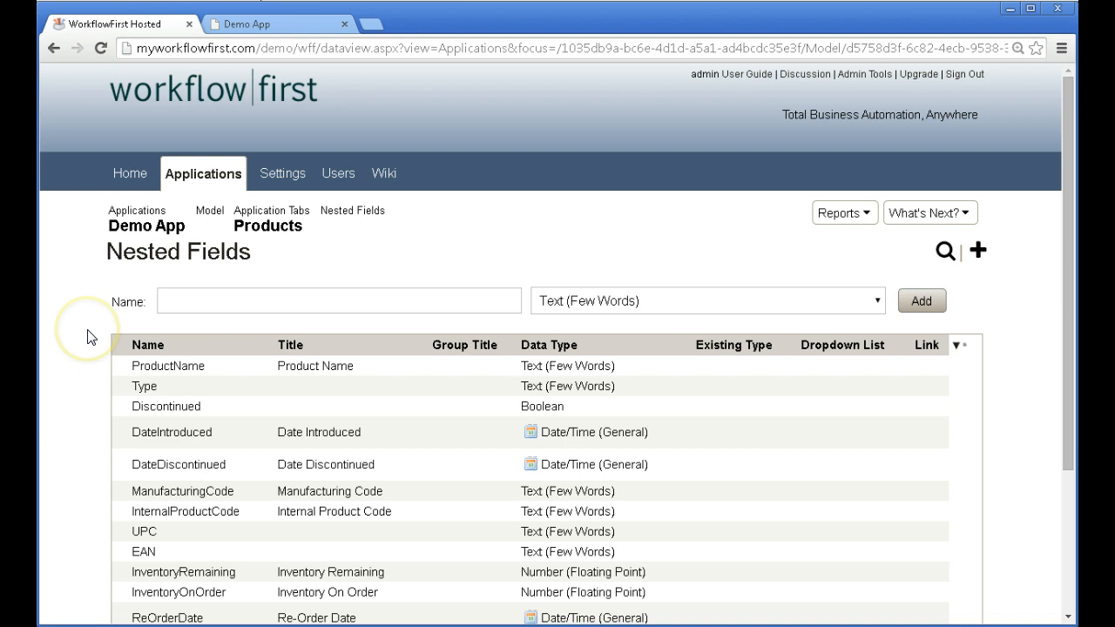
Add a Boolean nested field entered as "Requires Assembly?" to Products
{"action": "type", "text": "Requires"}
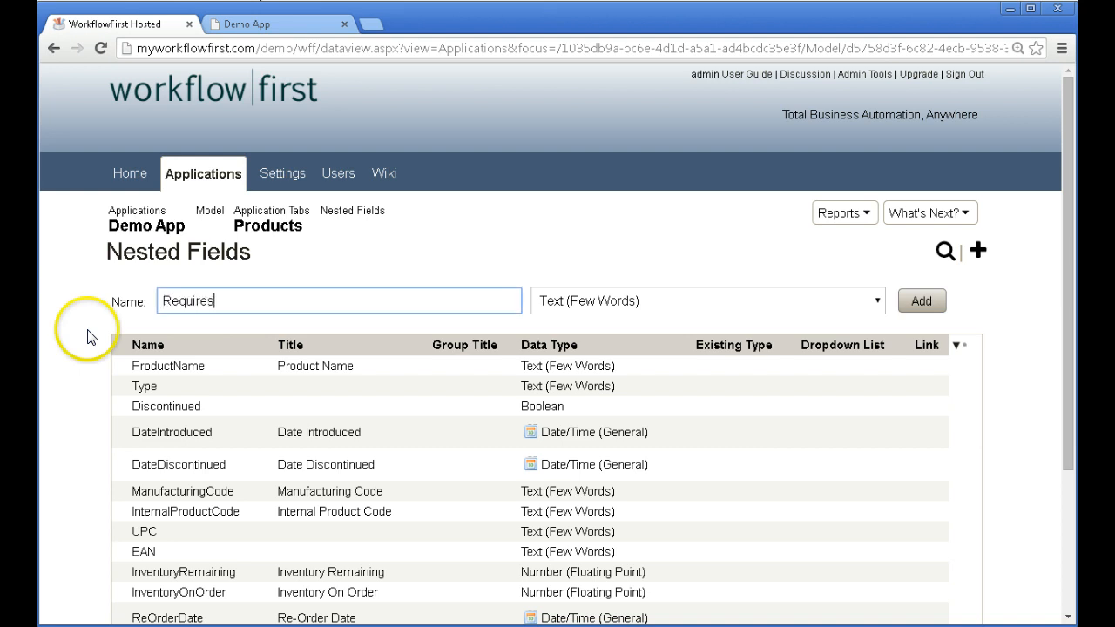
{"action": "type", "text": " Assembly?"}
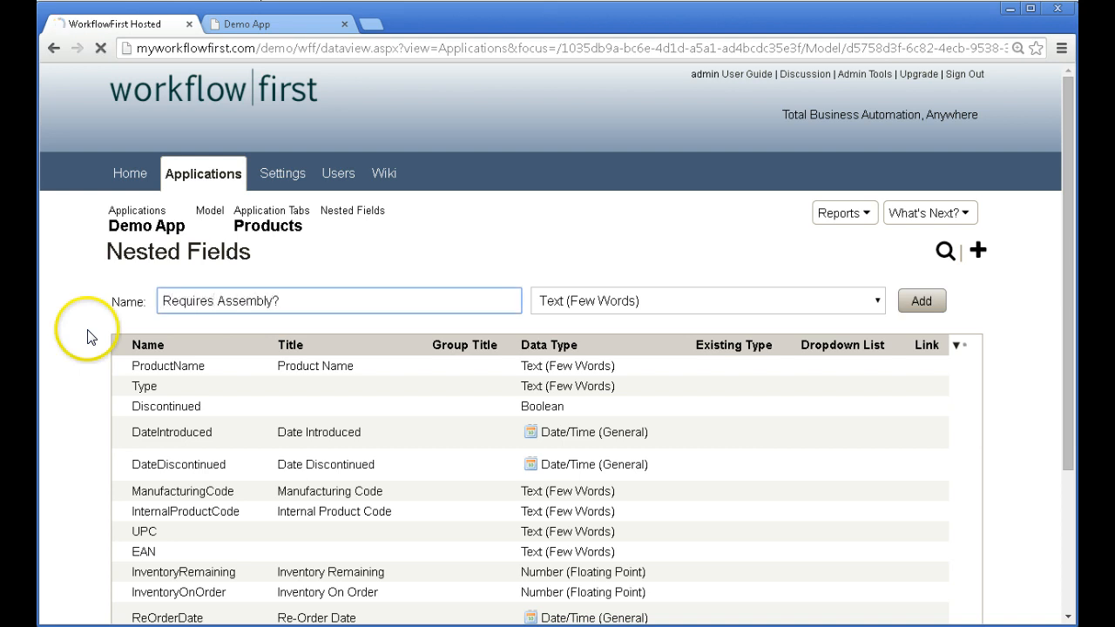
{"action": "key", "text": "Return"}
Add the Text (Few Words) nested fields Warehouse 1, Warehouse 2 and Warehouse 3
{"action": "type", "text": "Warehouse 1"}
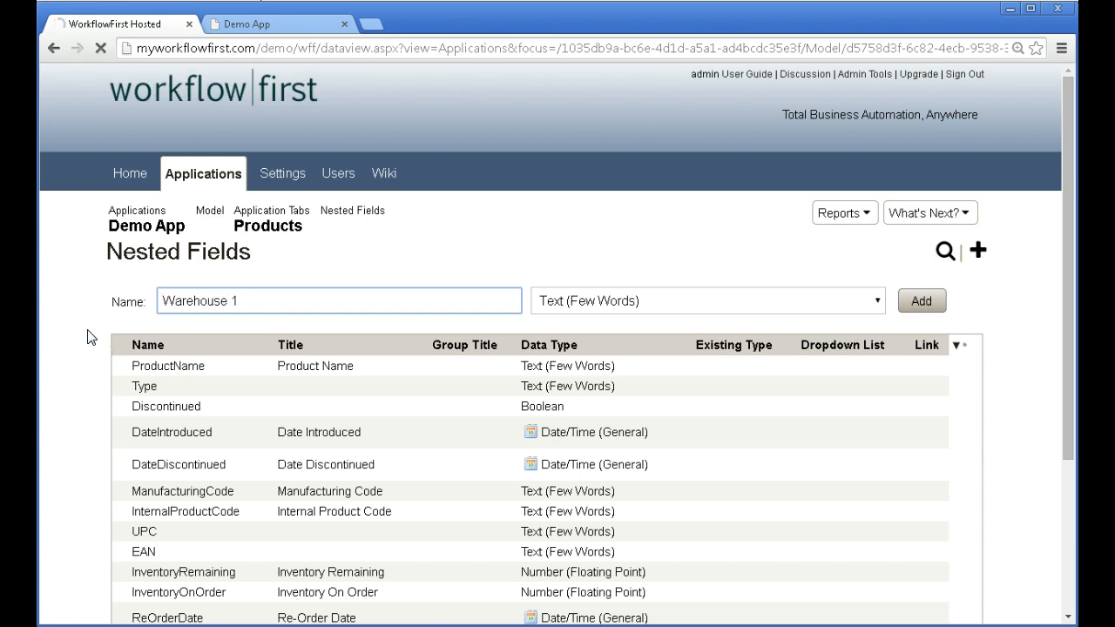
{"action": "key", "text": "Return"}
{"action": "type", "text": "Warehouse 2"}
{"action": "key", "text": "Return"}
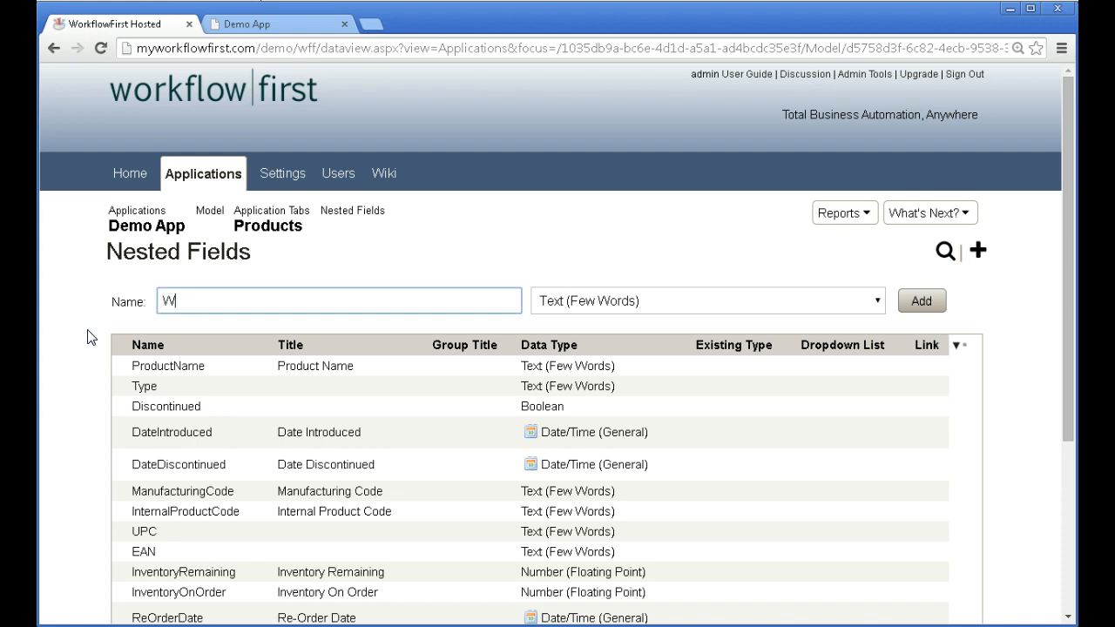
{"action": "type", "text": "Warehouse 3"}
{"action": "key", "text": "Return"}
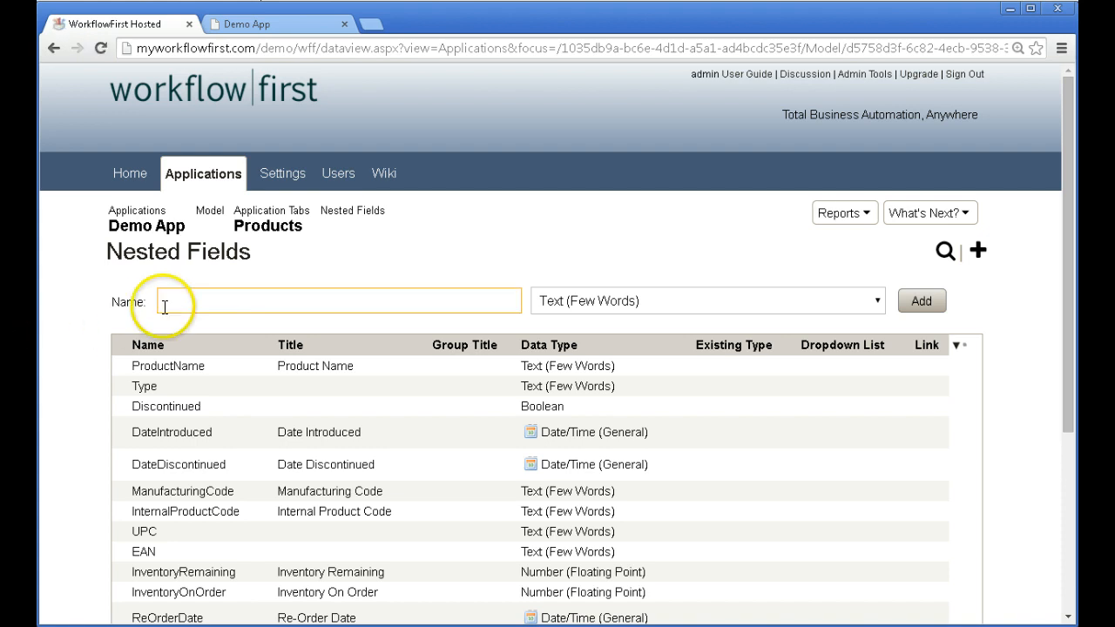
Add a nested field entered as "Image^" with the data type File to Products
{"action": "type", "text": "Image"}
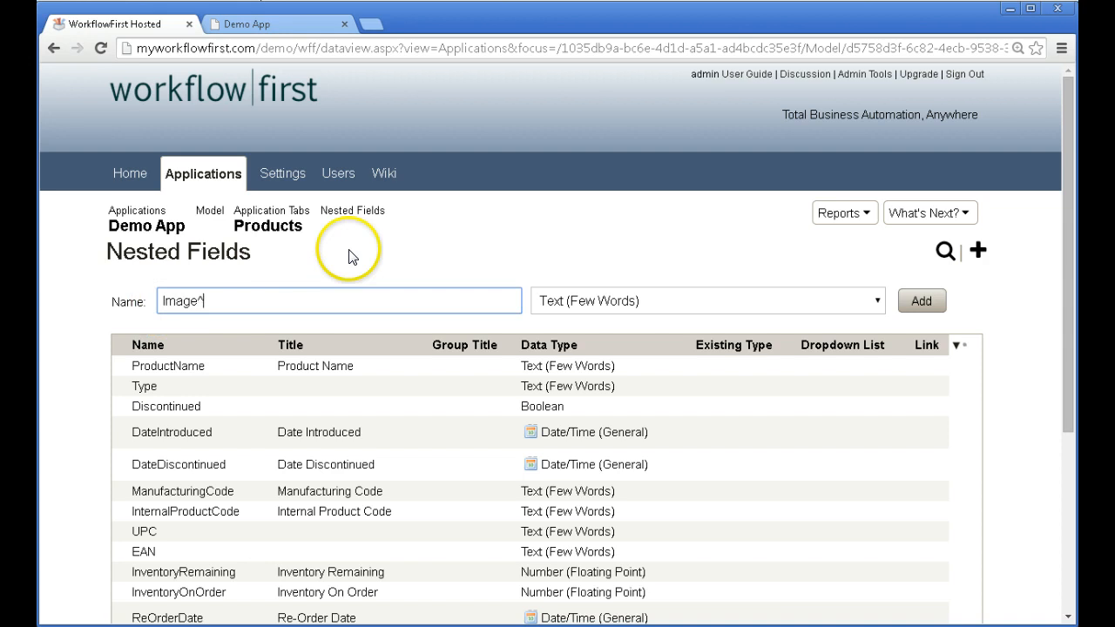
{"action": "type", "text": "^"}
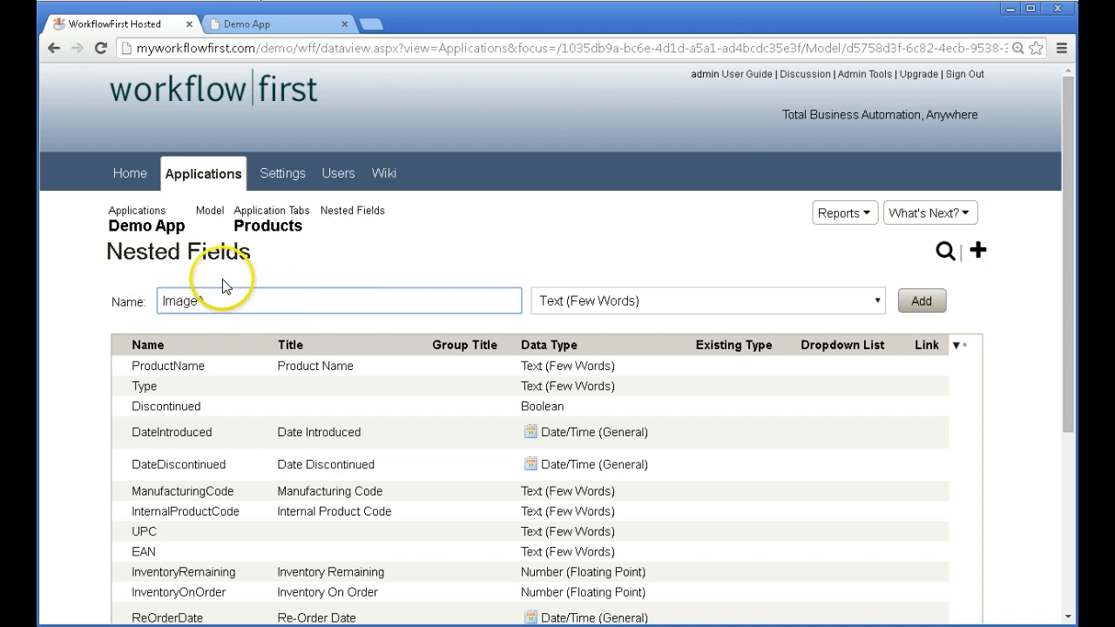
{"action": "left_click", "coordinate": [596, 305]}
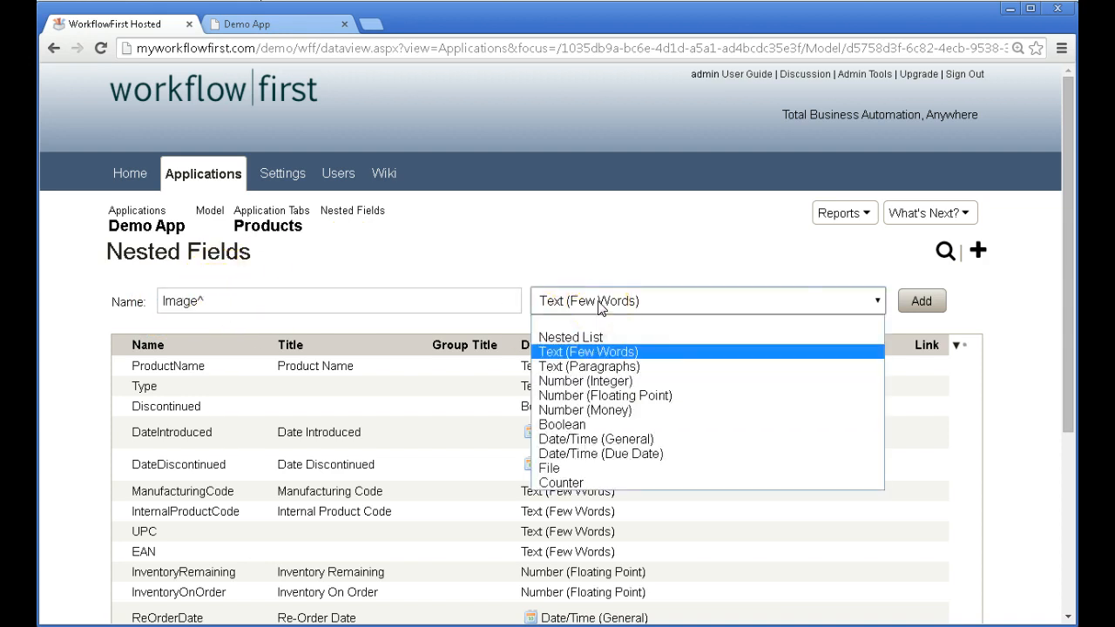
{"action": "left_click", "coordinate": [550, 468]}
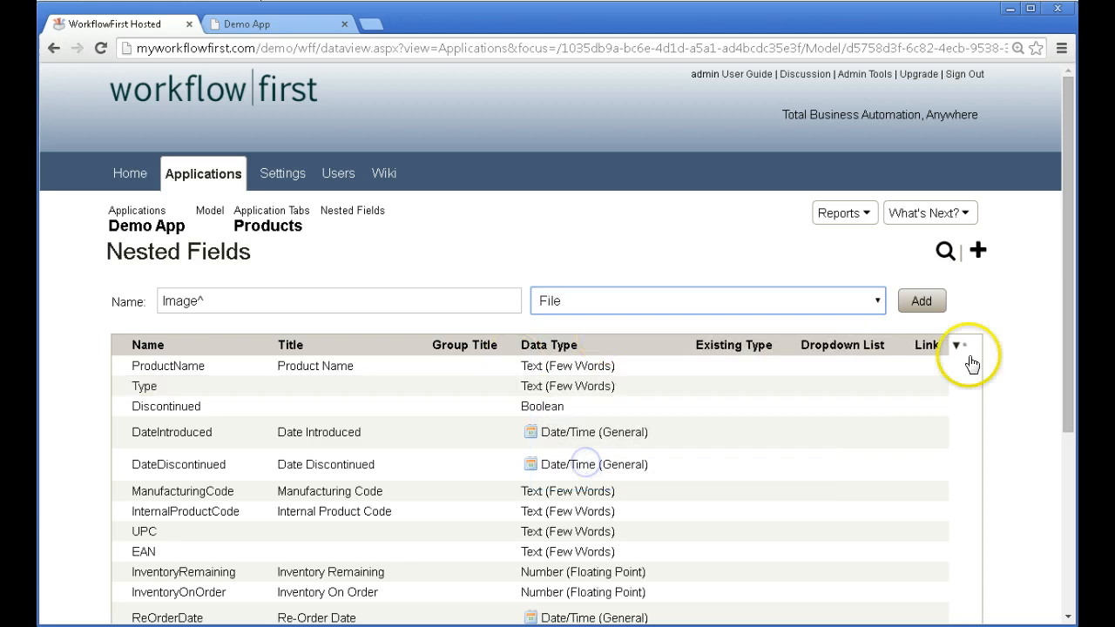
{"action": "left_click", "coordinate": [926, 300]}
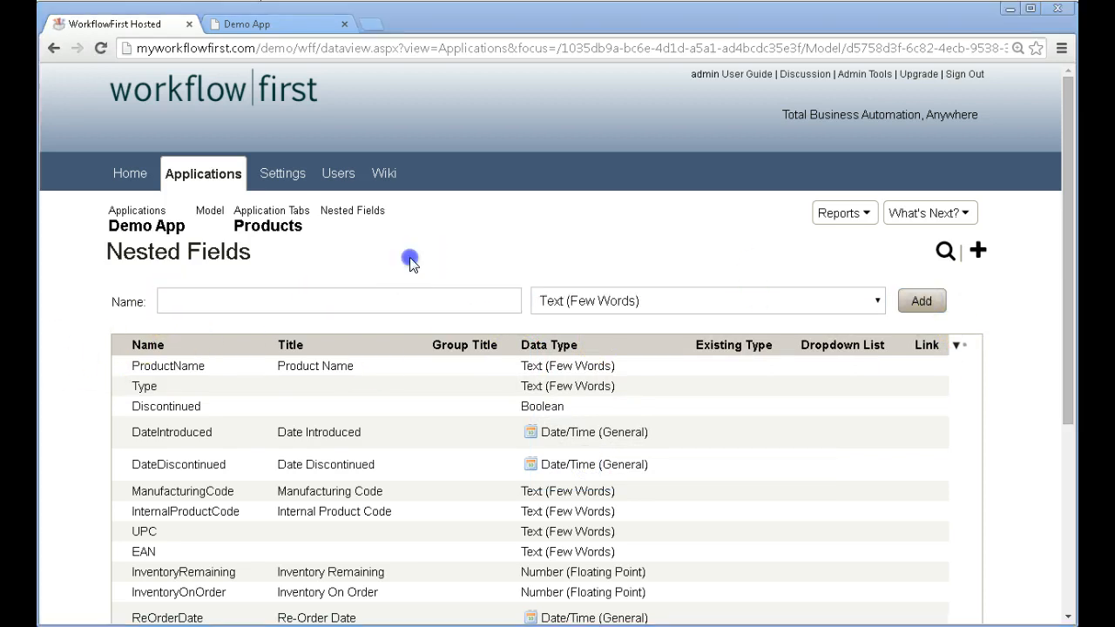
Review the Products nested fields list and open its next page
{"action": "scroll", "coordinate": [411, 260], "scroll_direction": "down", "scroll_amount": 3}
{"action": "scroll", "coordinate": [413, 264], "scroll_direction": "up", "scroll_amount": 1}
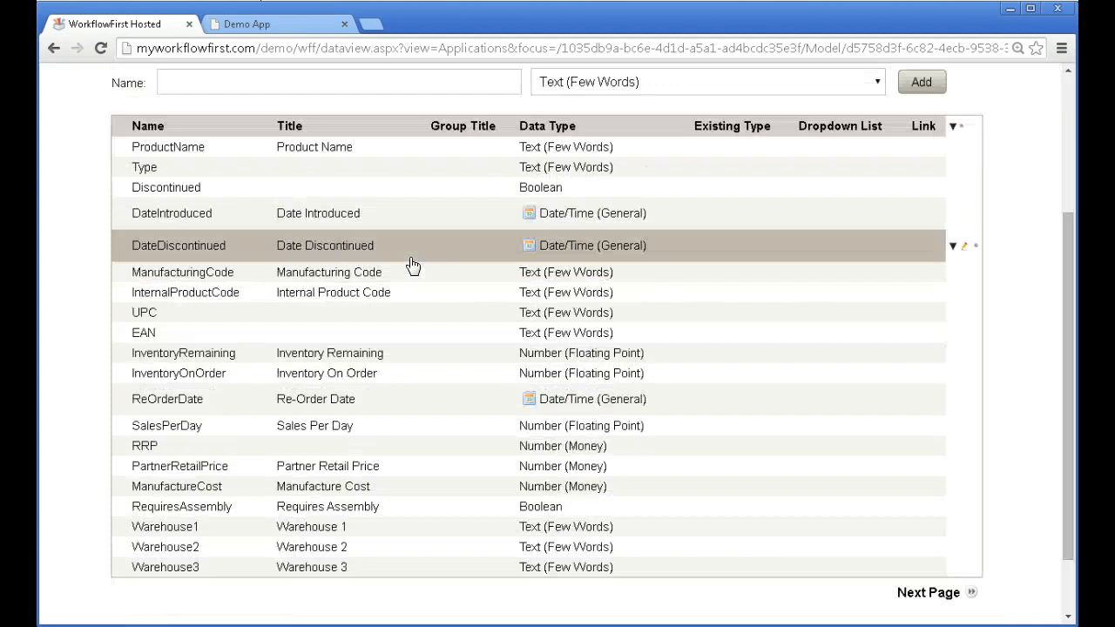
{"action": "left_click", "coordinate": [928, 594]}
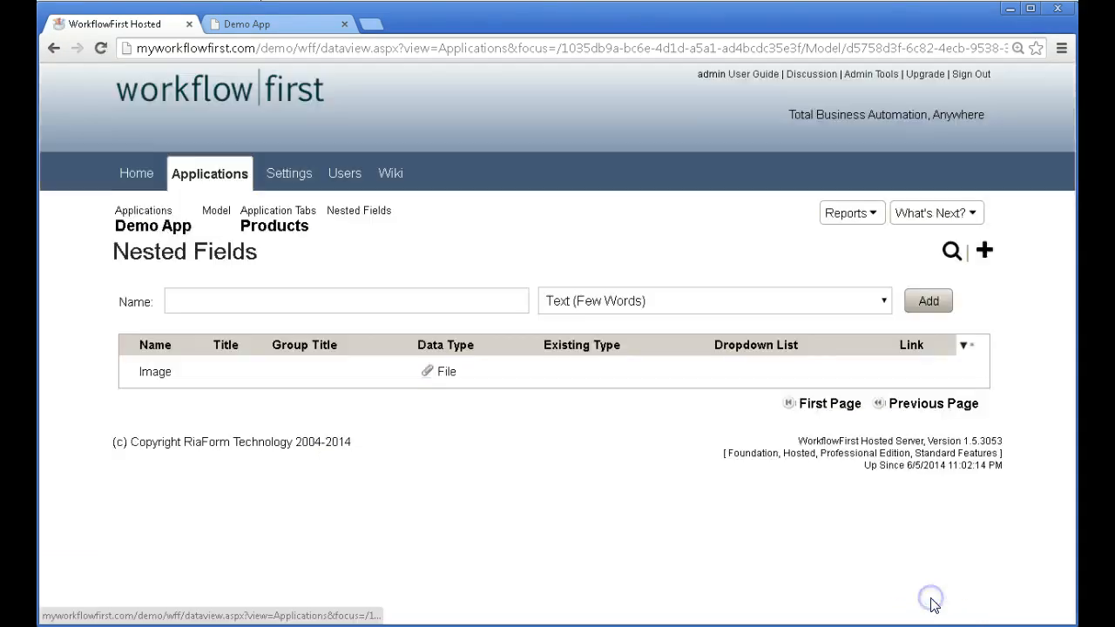
Add a nested field entered as "Parts>>>" with the data type Nested List to Products and show the list's last page
{"action": "left_click", "coordinate": [453, 482]}
{"action": "key", "text": "BackSpace"}
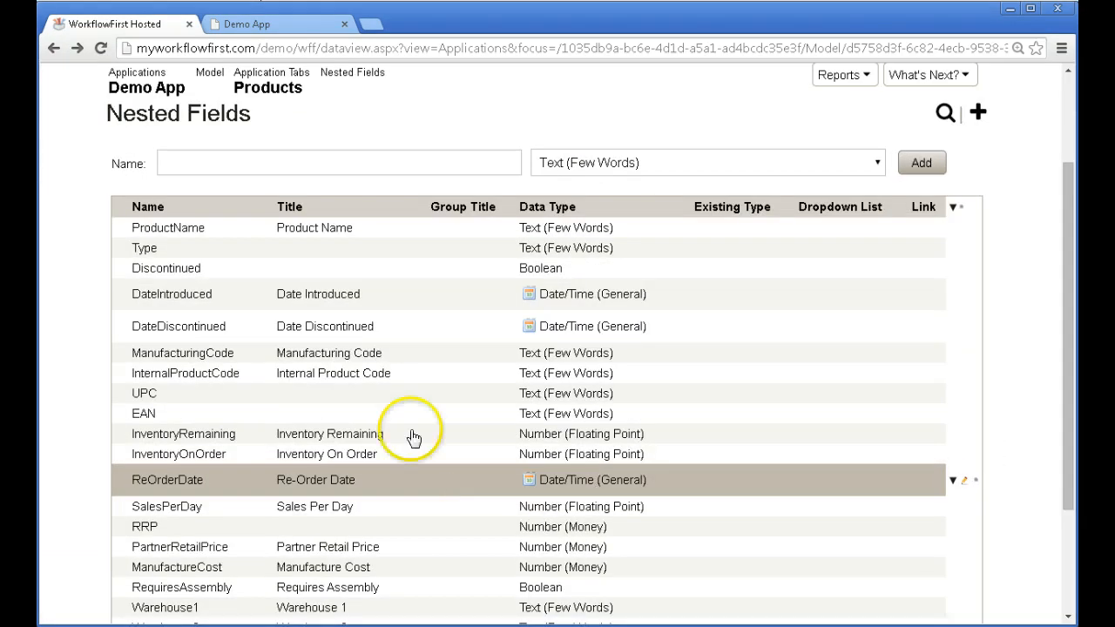
{"action": "left_click", "coordinate": [262, 163]}
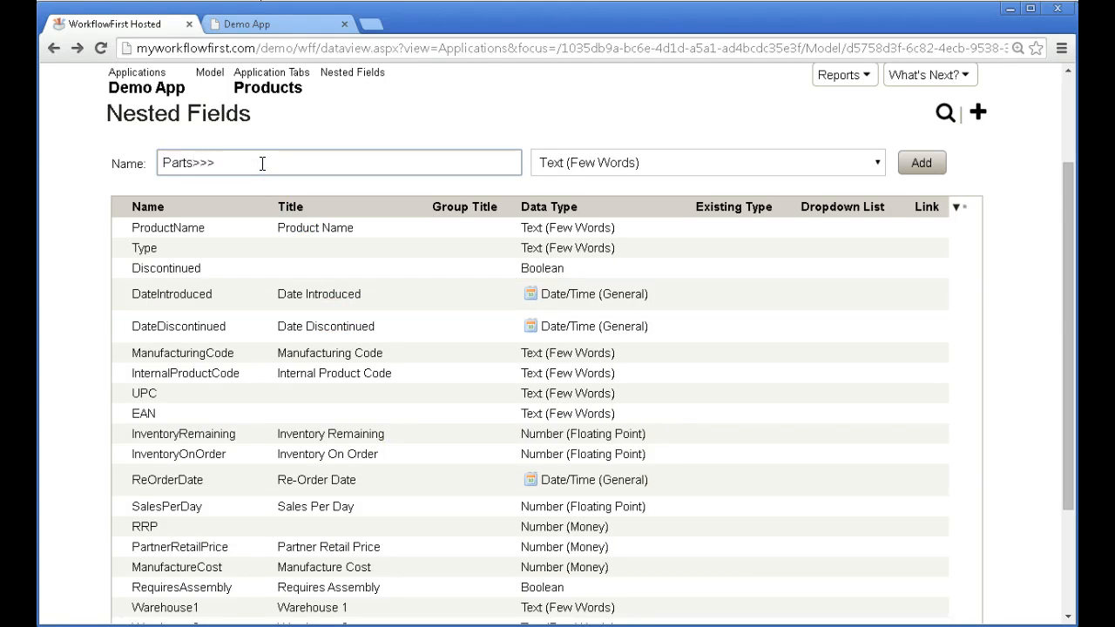
{"action": "left_click", "coordinate": [571, 161]}
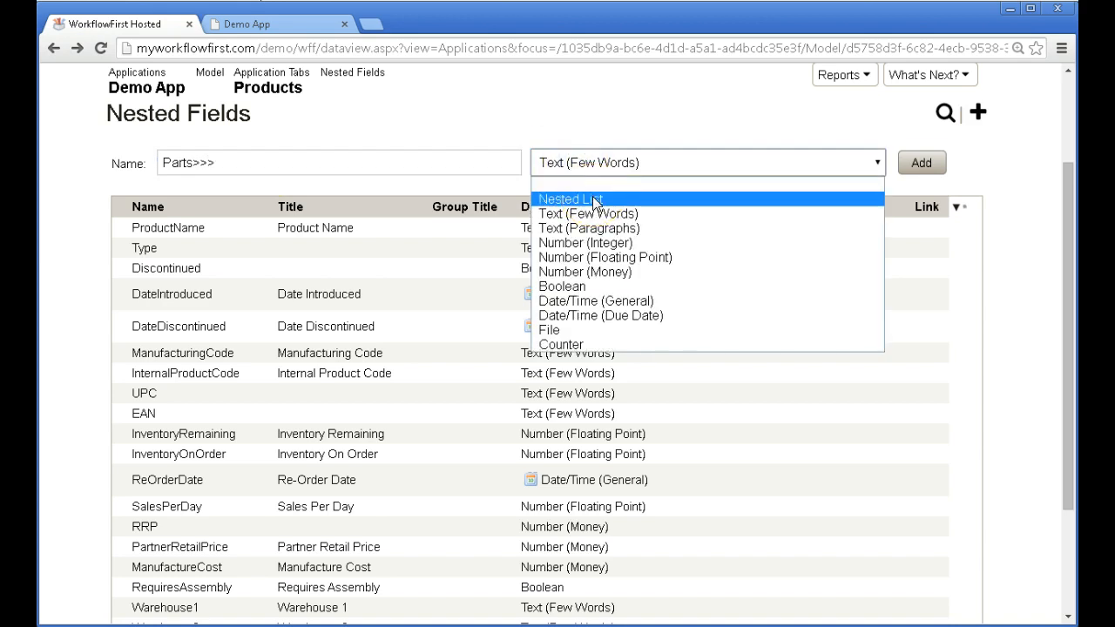
{"action": "left_click", "coordinate": [595, 201]}
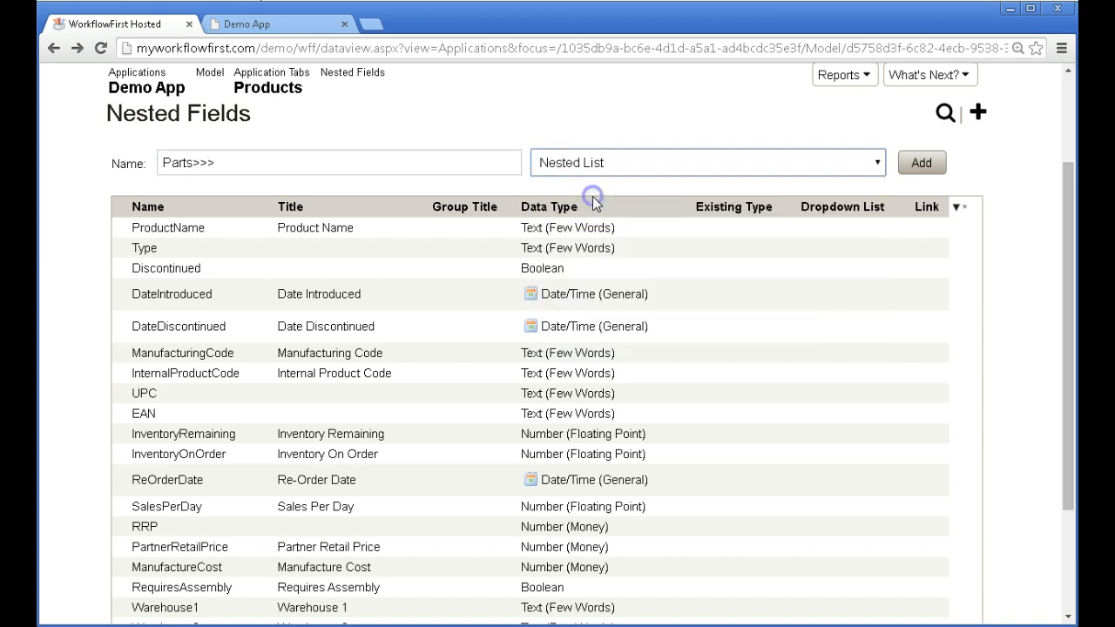
{"action": "left_click", "coordinate": [921, 163]}
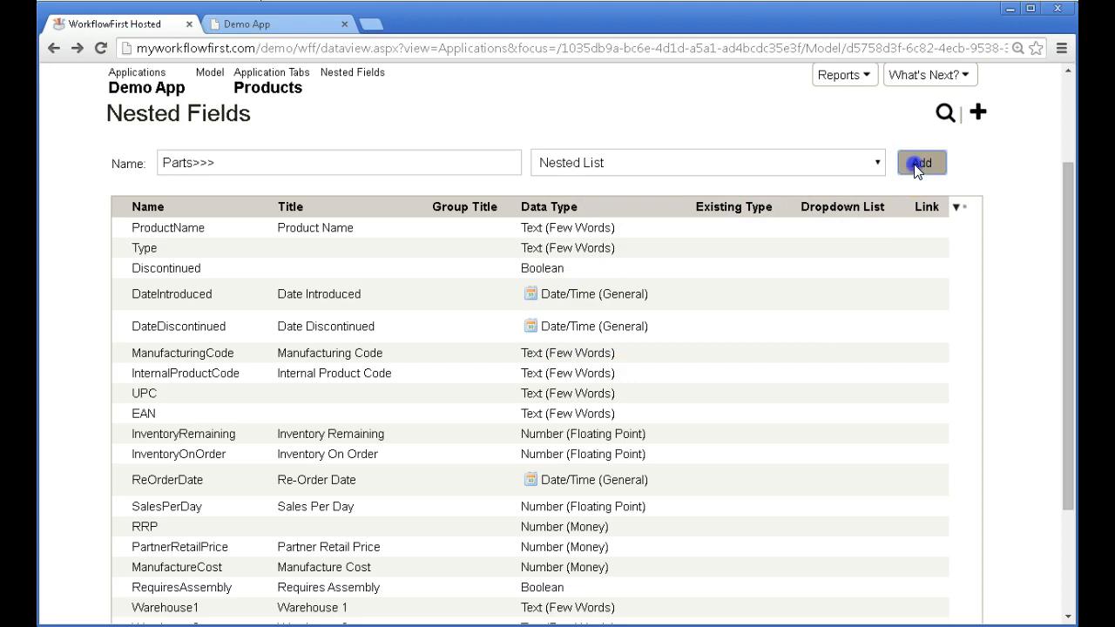
{"action": "scroll", "coordinate": [773, 213], "scroll_direction": "down", "scroll_amount": 5}
{"action": "left_click", "coordinate": [914, 514]}
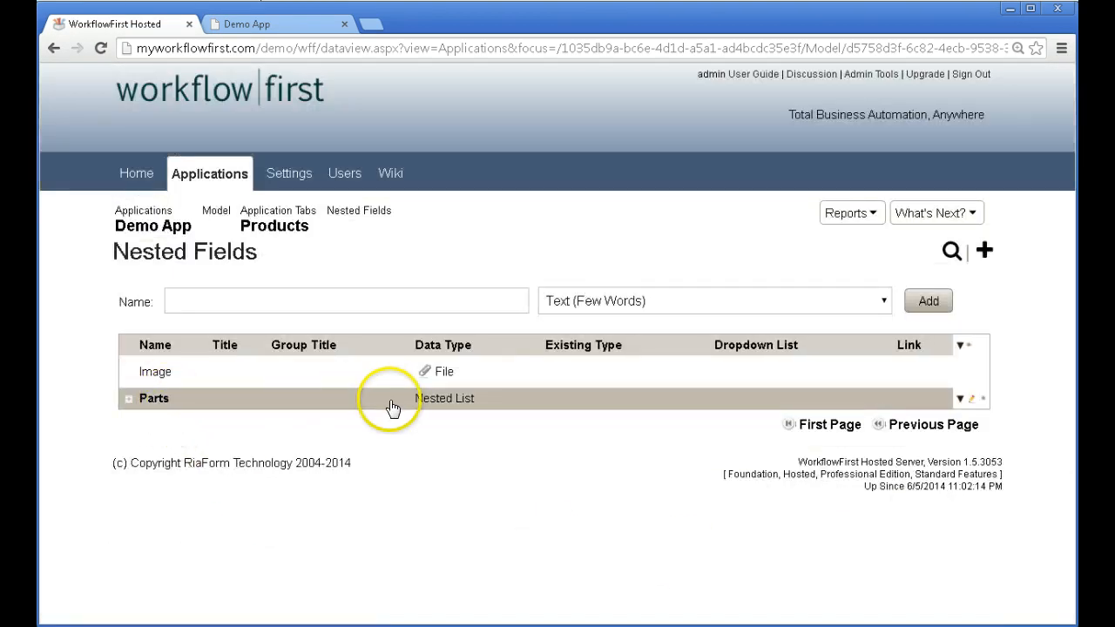
Open the nested fields of Parts and add the Text (Few Words) fields Part Code, Name and Manufacturer
{"action": "left_click", "coordinate": [129, 402]}
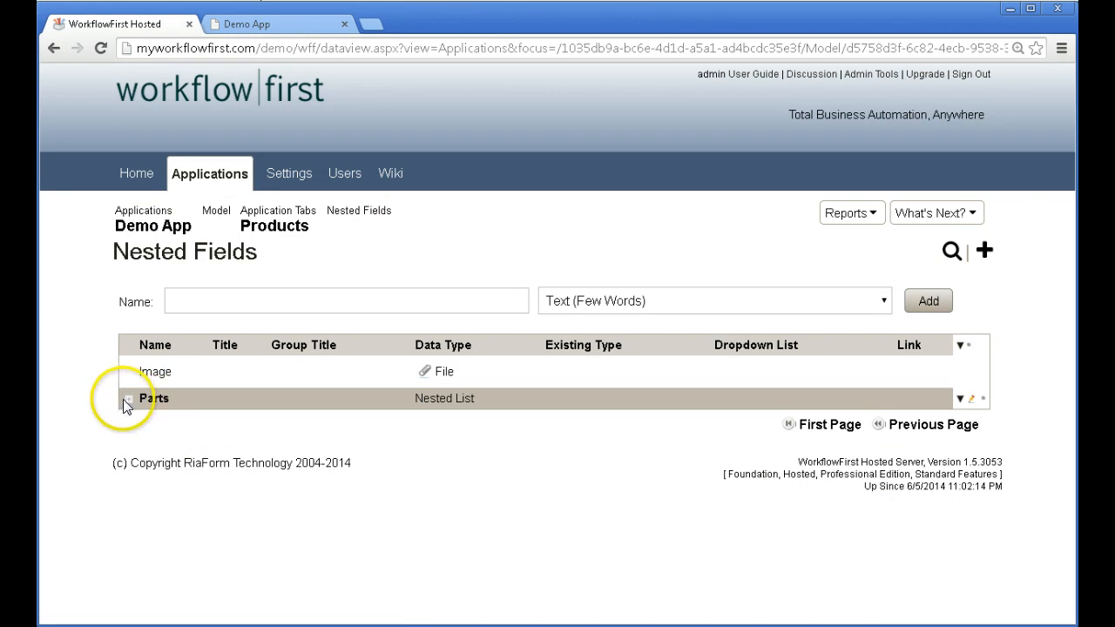
{"action": "left_click", "coordinate": [329, 296]}
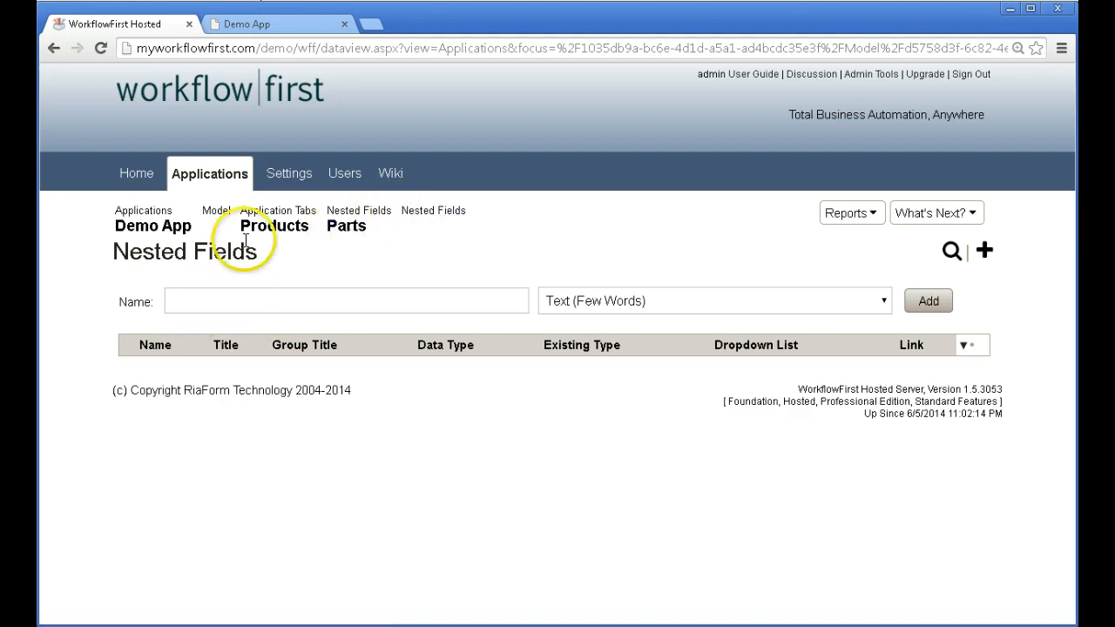
{"action": "left_click", "coordinate": [232, 302]}
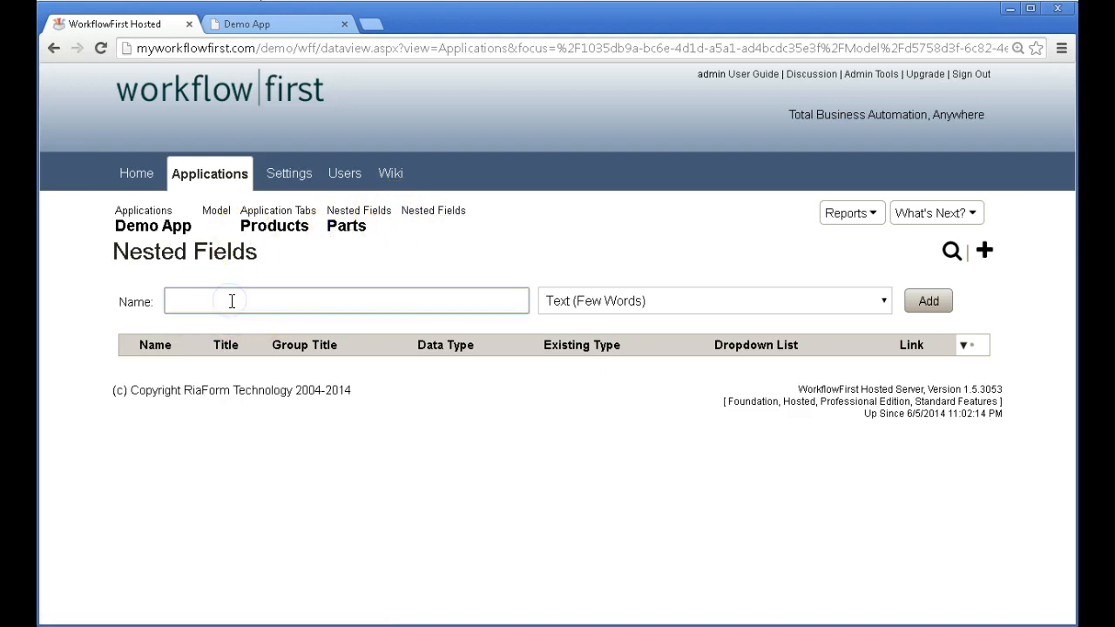
{"action": "type", "text": "Part Code"}
{"action": "key", "text": "Return"}
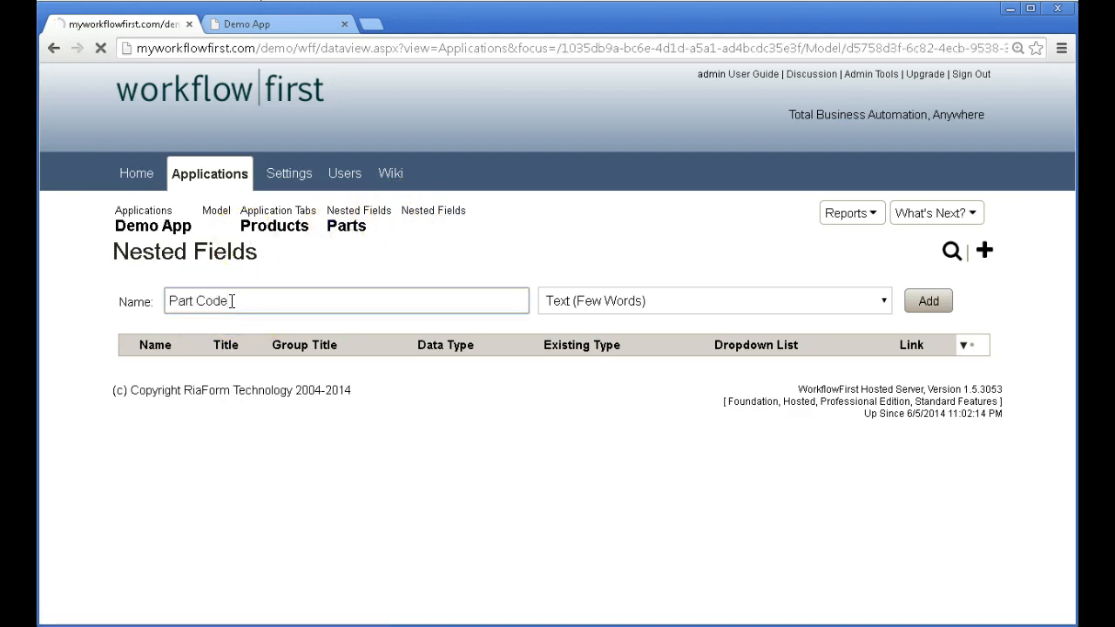
{"action": "left_click", "coordinate": [231, 301]}
{"action": "type", "text": "Name"}
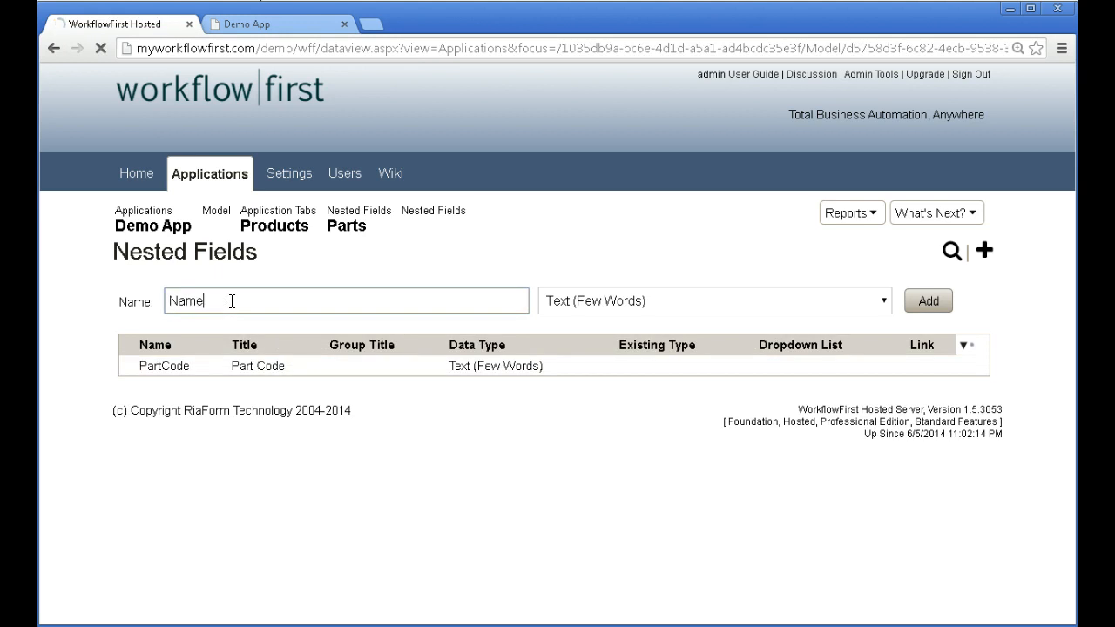
{"action": "key", "text": "Return"}
{"action": "type", "text": "Manufactur"}
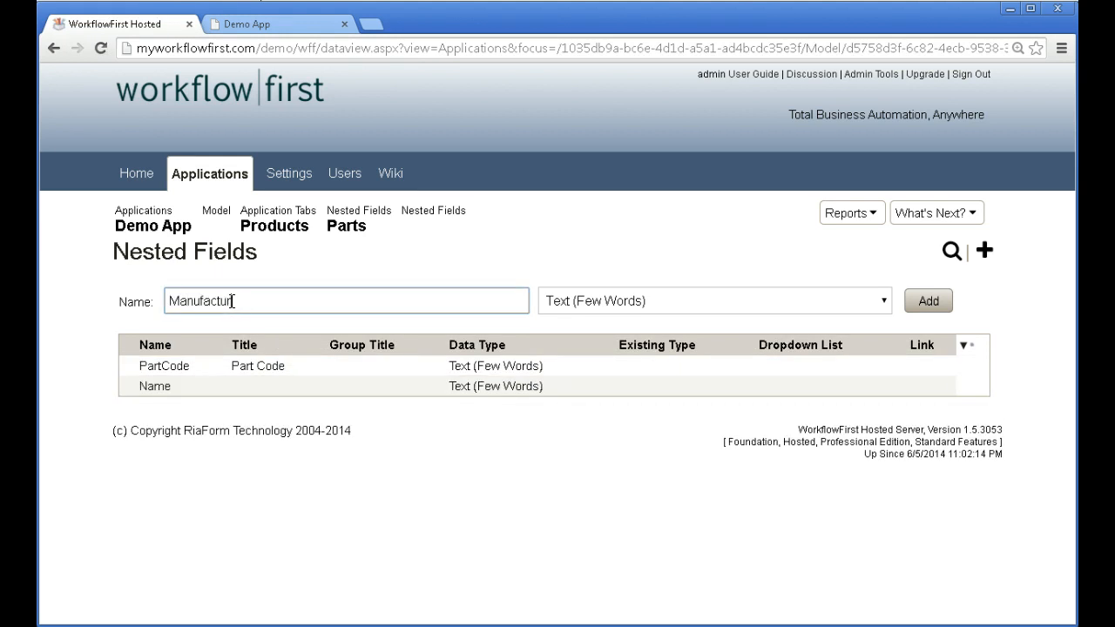
{"action": "type", "text": "er"}
{"action": "key", "text": "Return"}
Add nested fields entered as "Cost$" and "Cost History>>>" to Parts
{"action": "type", "text": "C"}
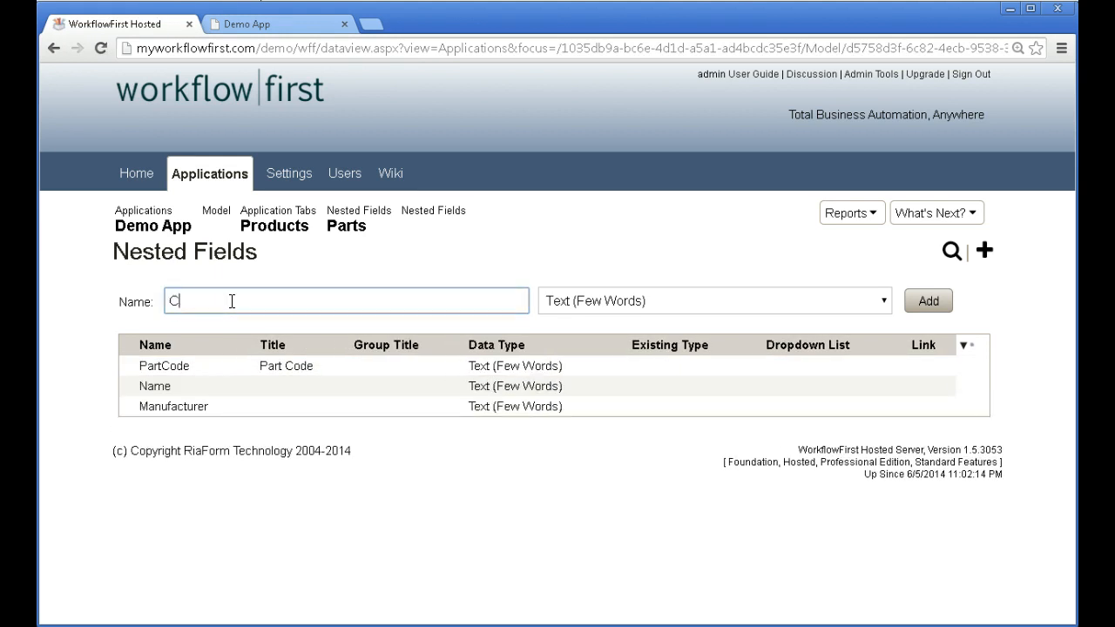
{"action": "type", "text": "ost$"}
{"action": "key", "text": "Return"}
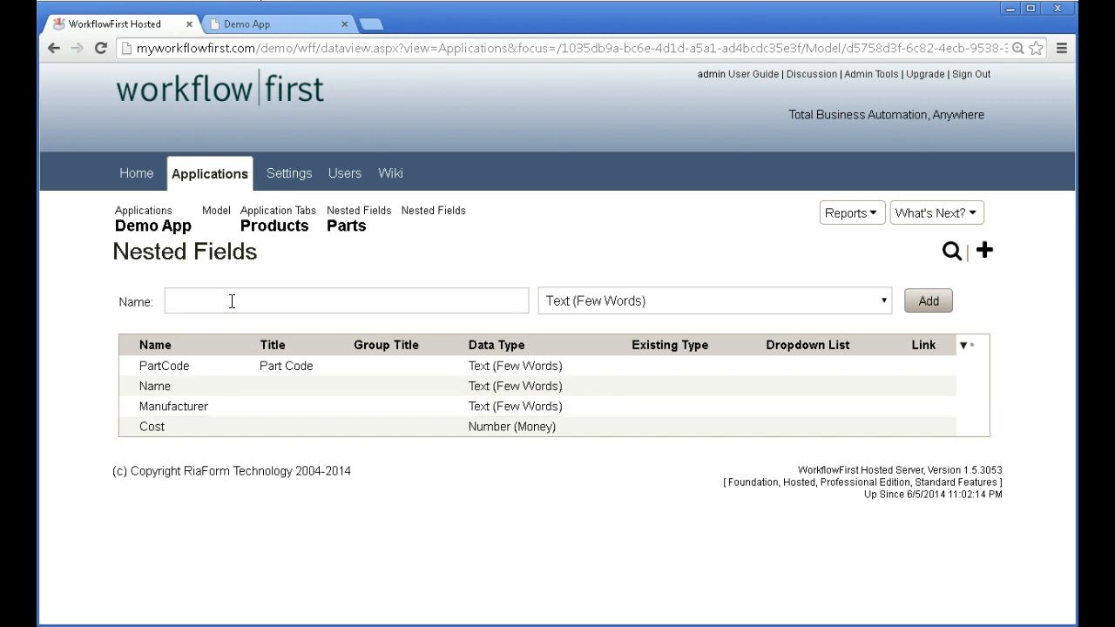
{"action": "left_click", "coordinate": [232, 302]}
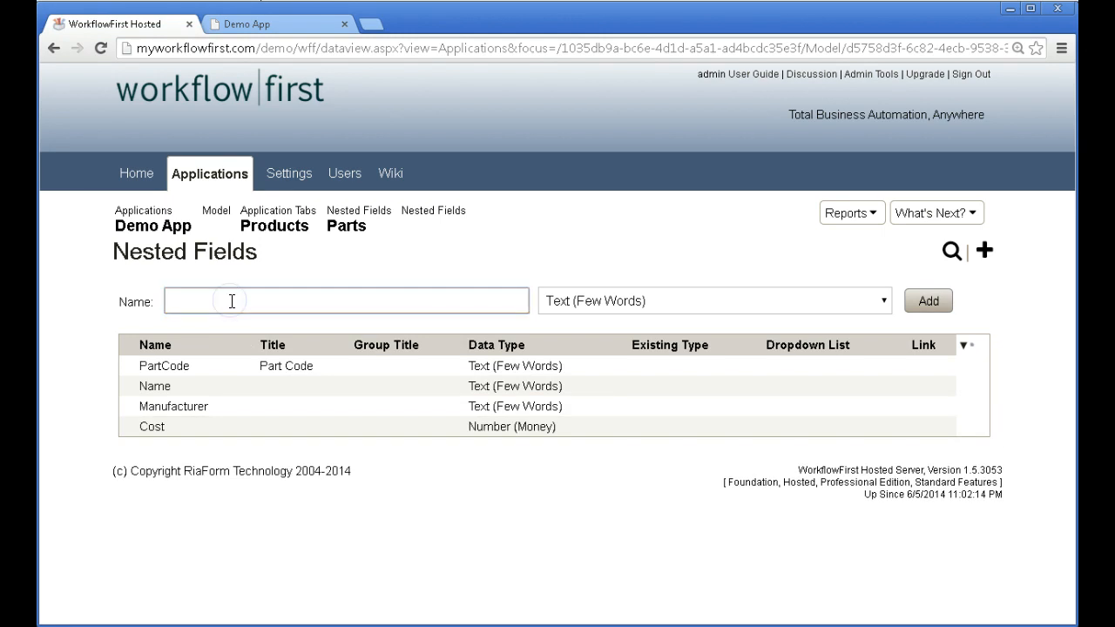
{"action": "type", "text": "Cost History>>>"}
{"action": "key", "text": "Return"}
Open the nested fields of CostHistory and add fields entered as "Date@" and "Price$"
{"action": "left_click", "coordinate": [127, 447]}
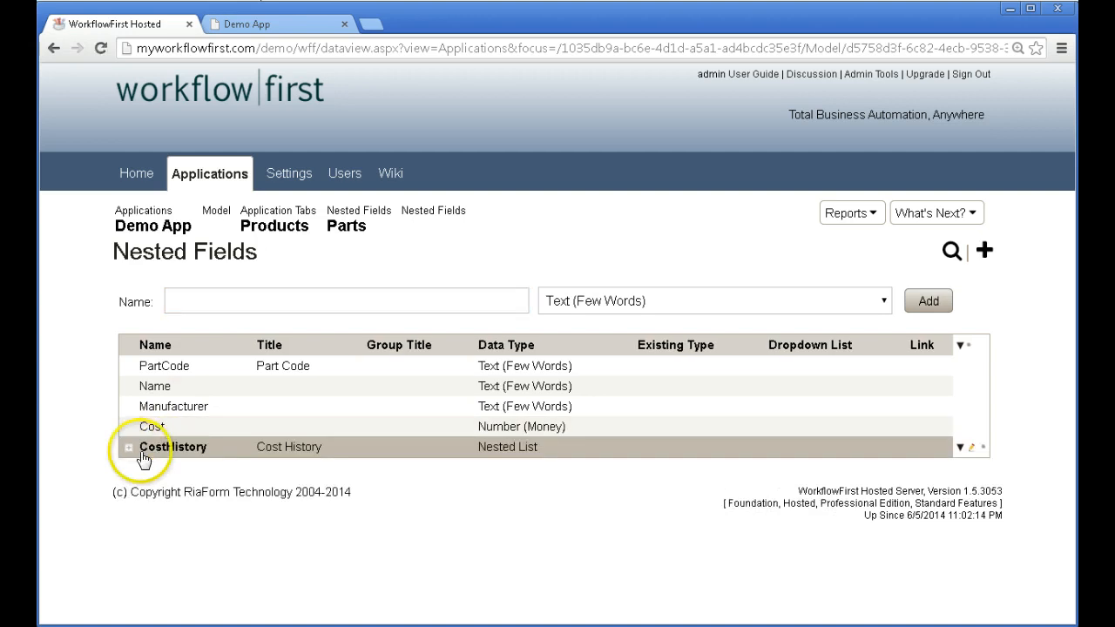
{"action": "left_click", "coordinate": [217, 301]}
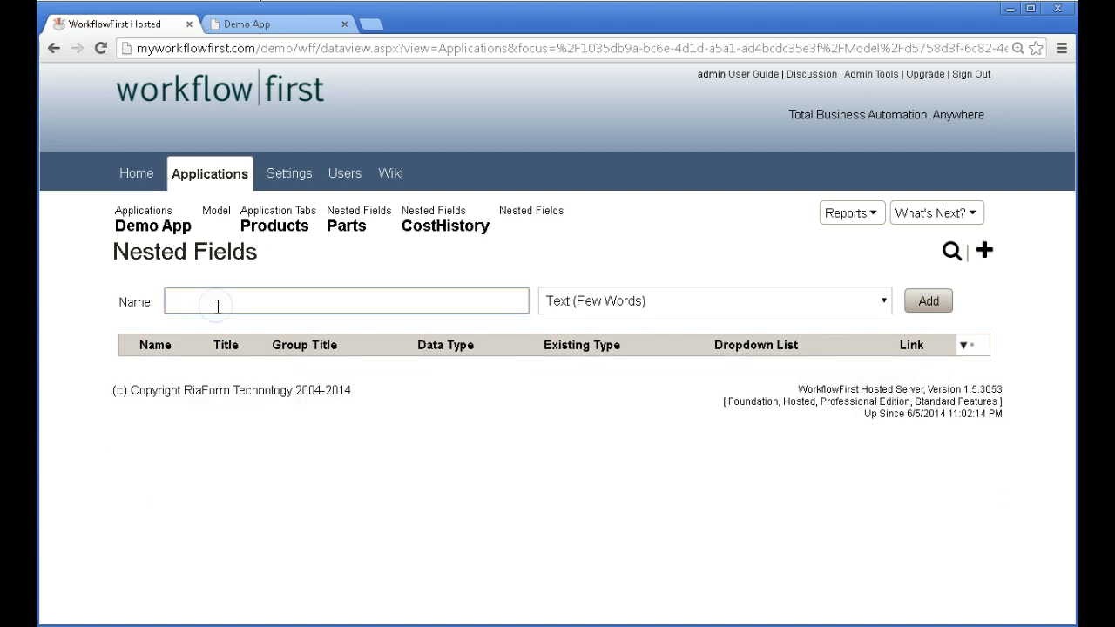
{"action": "type", "text": "Date@"}
{"action": "key", "text": "Return"}
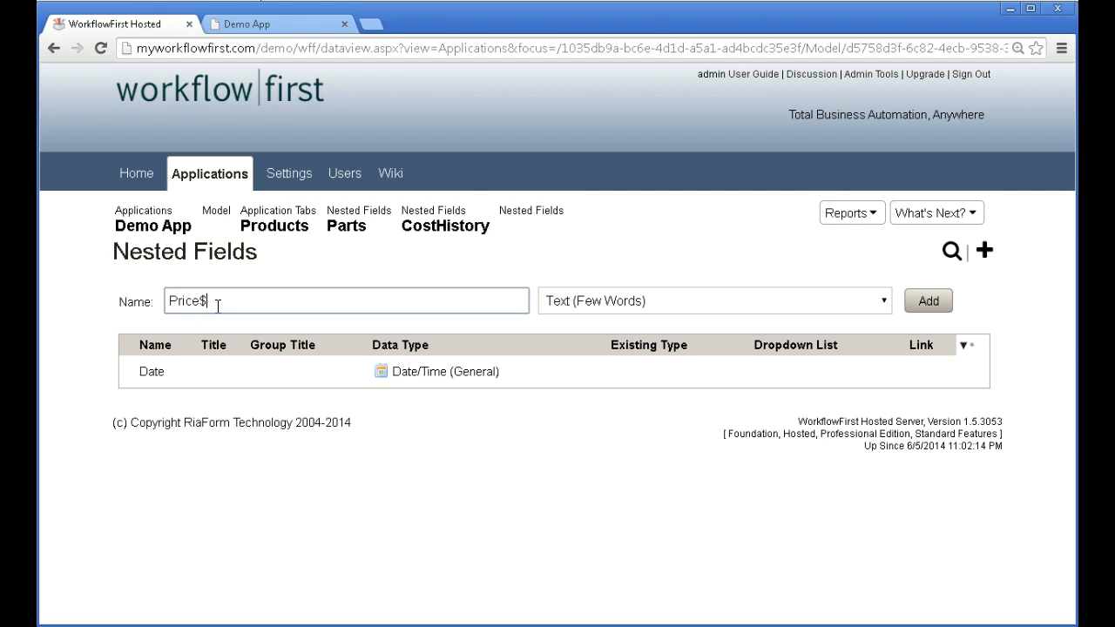
{"action": "key", "text": "Return"}
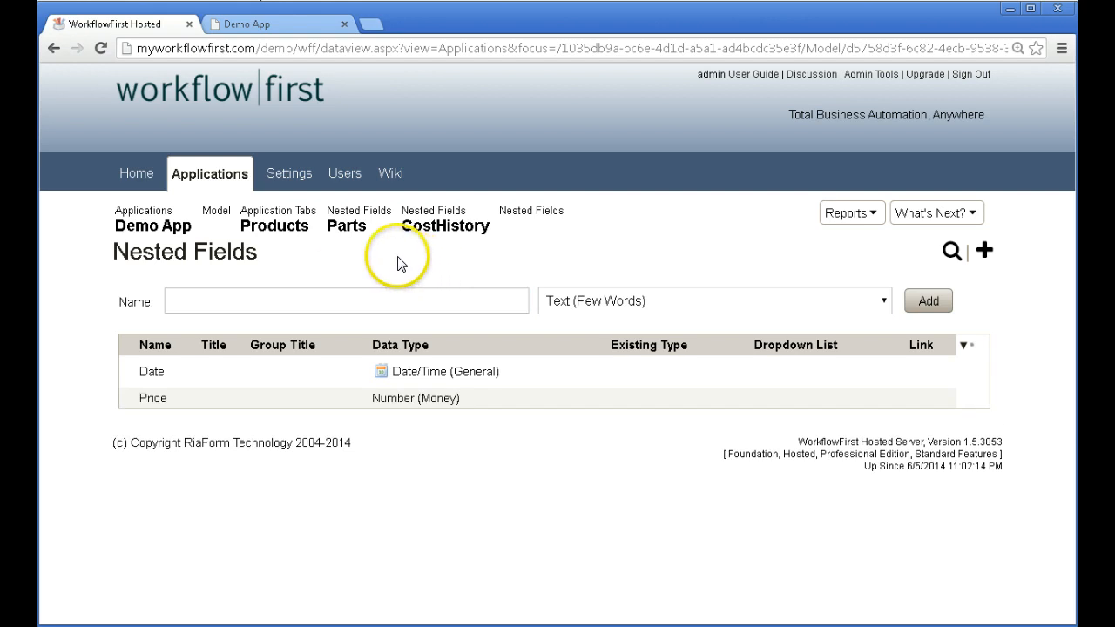
Return to the application tabs list and publish the Demo App with the default publishing options
{"action": "left_click", "coordinate": [286, 216]}
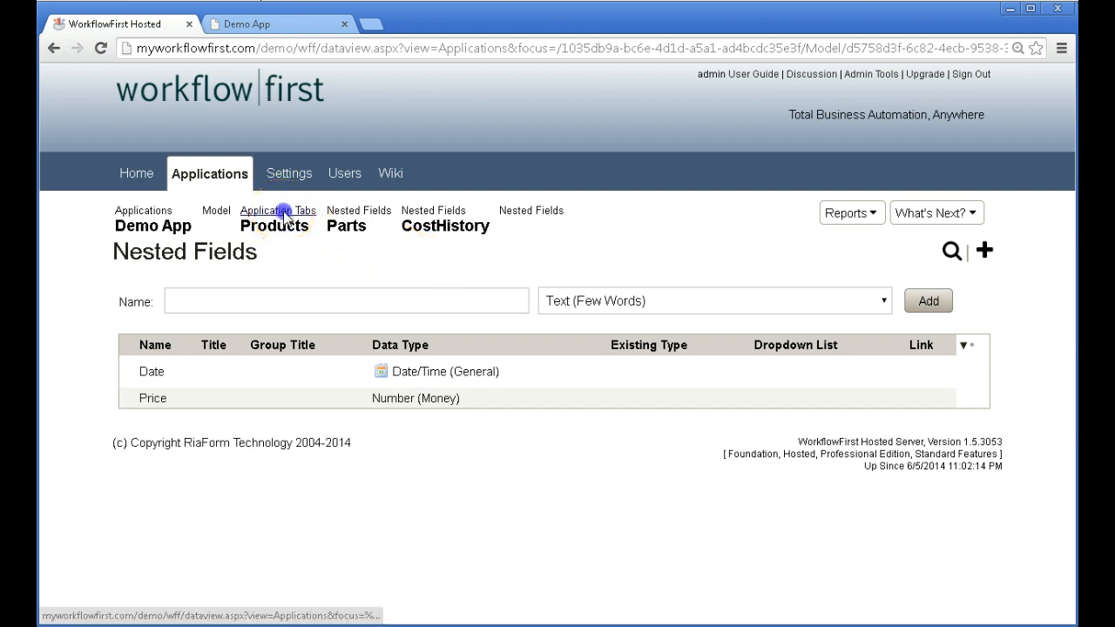
{"action": "left_click", "coordinate": [913, 224]}
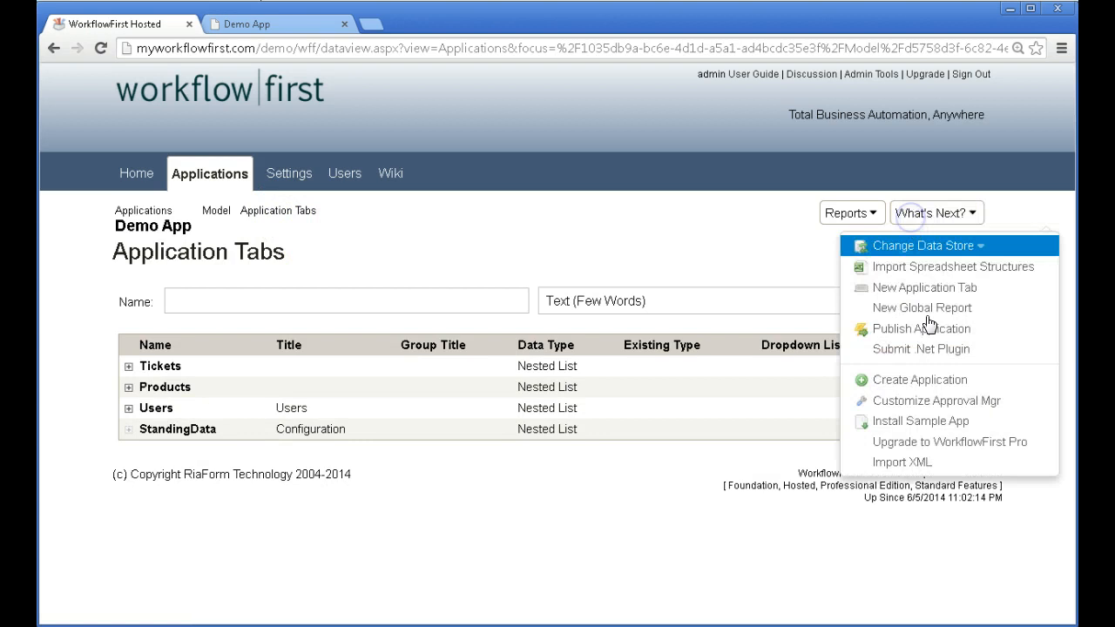
{"action": "left_click", "coordinate": [967, 324]}
{"action": "left_click", "coordinate": [955, 540]}
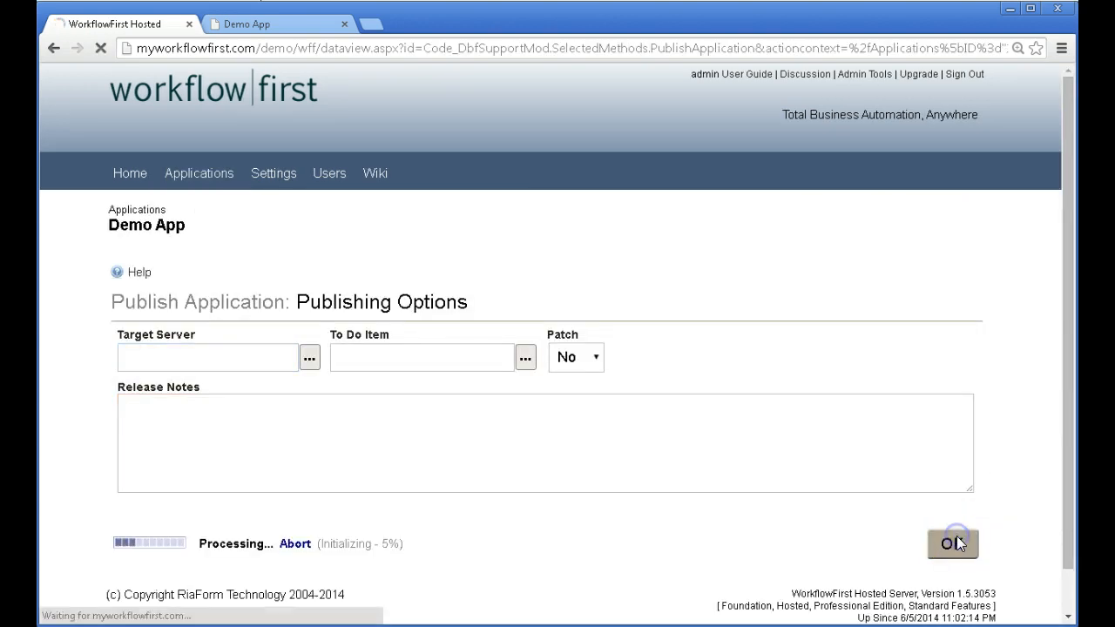
Switch to the published Demo App and open its Products list
{"action": "left_click", "coordinate": [279, 26]}
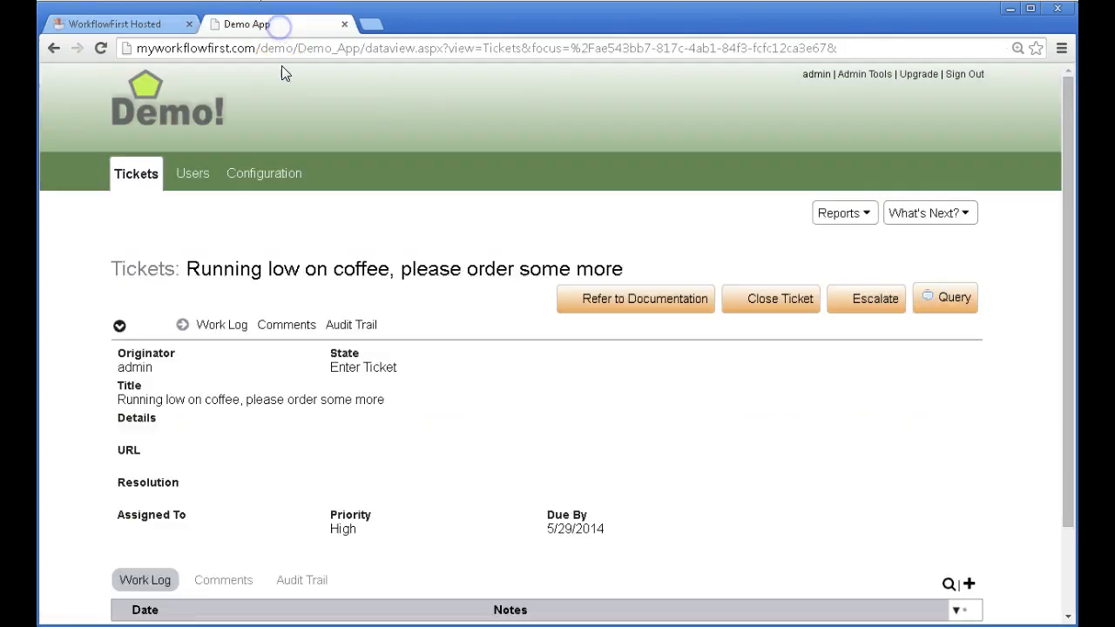
{"action": "left_click", "coordinate": [288, 171]}
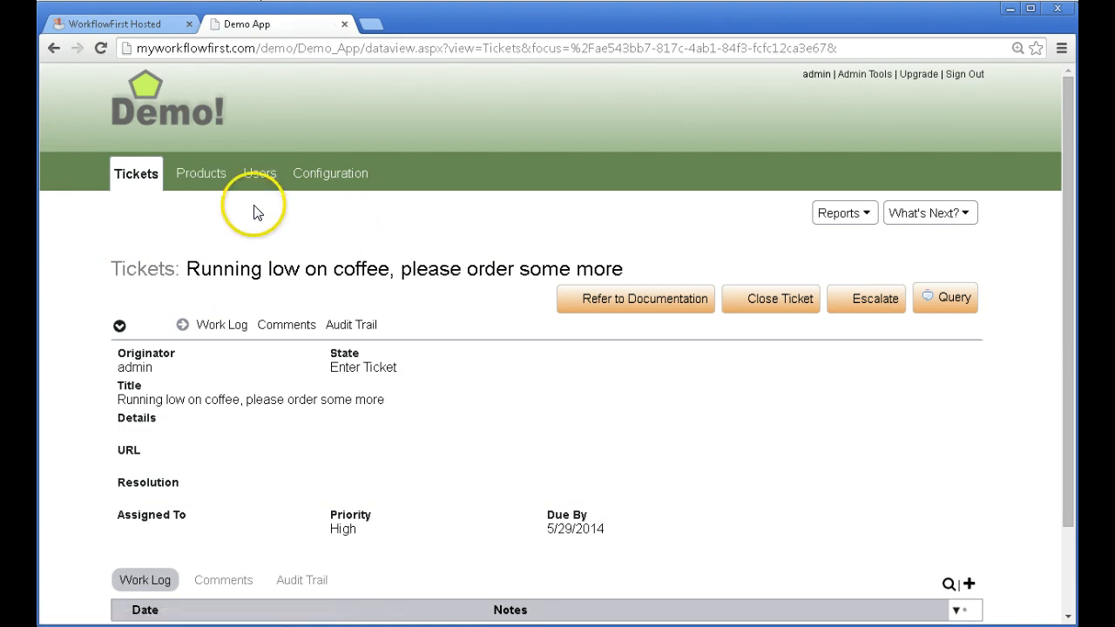
{"action": "left_click", "coordinate": [201, 179]}
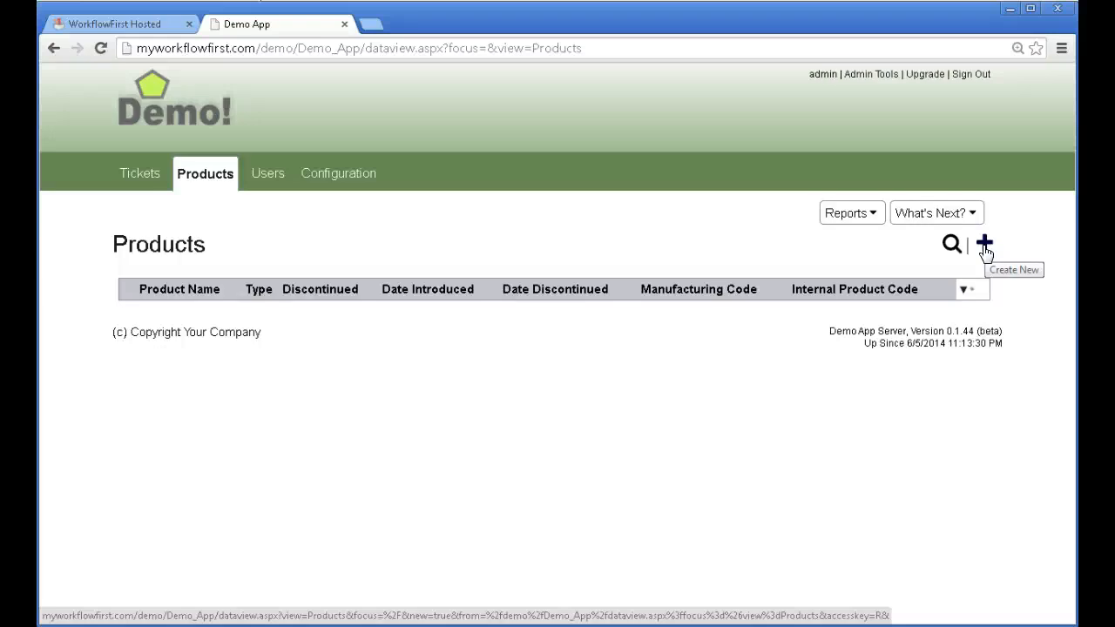
{"action": "left_click", "coordinate": [915, 255]}
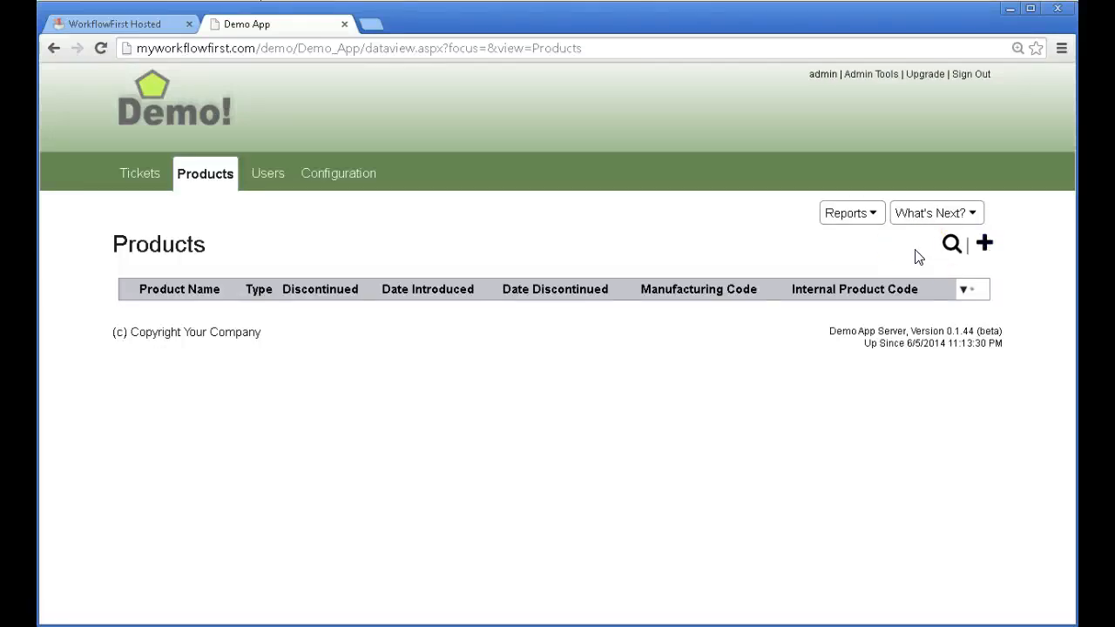
Open a new product entry form, expand a Parts entry, and examine the product and part fields
{"action": "left_click", "coordinate": [983, 244]}
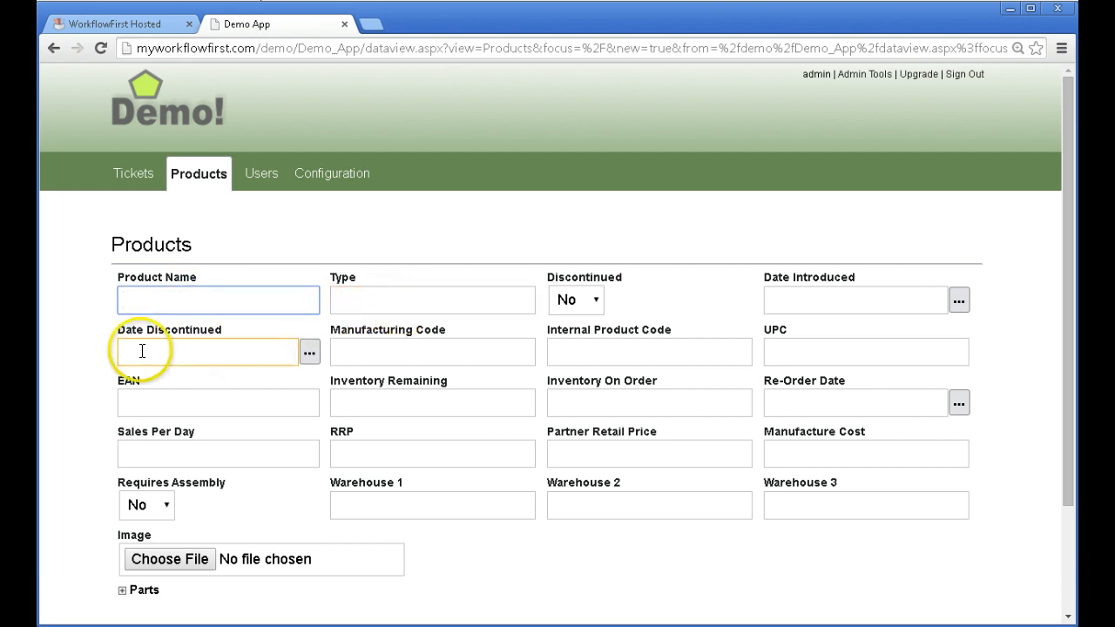
{"action": "left_click", "coordinate": [89, 349]}
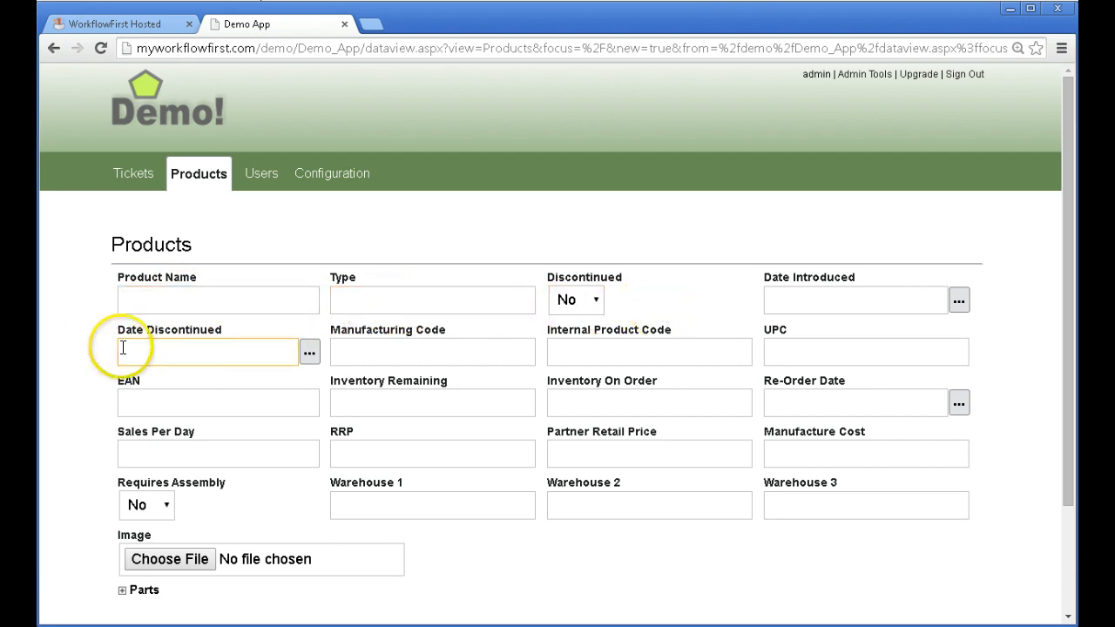
{"action": "scroll", "coordinate": [90, 356], "scroll_direction": "down", "scroll_amount": 2}
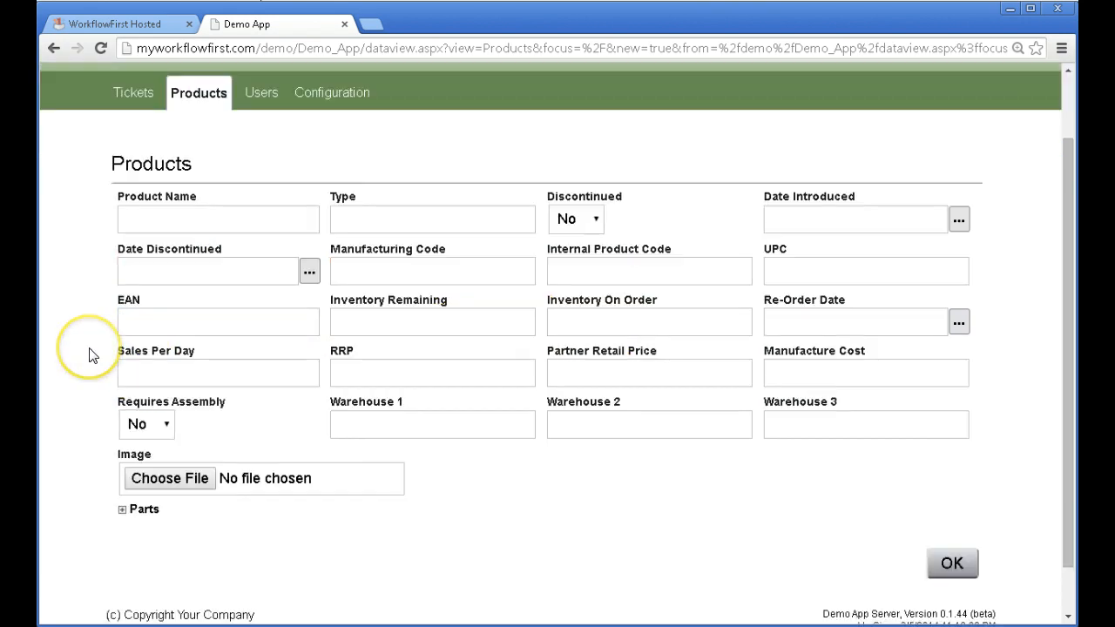
{"action": "left_click", "coordinate": [146, 512]}
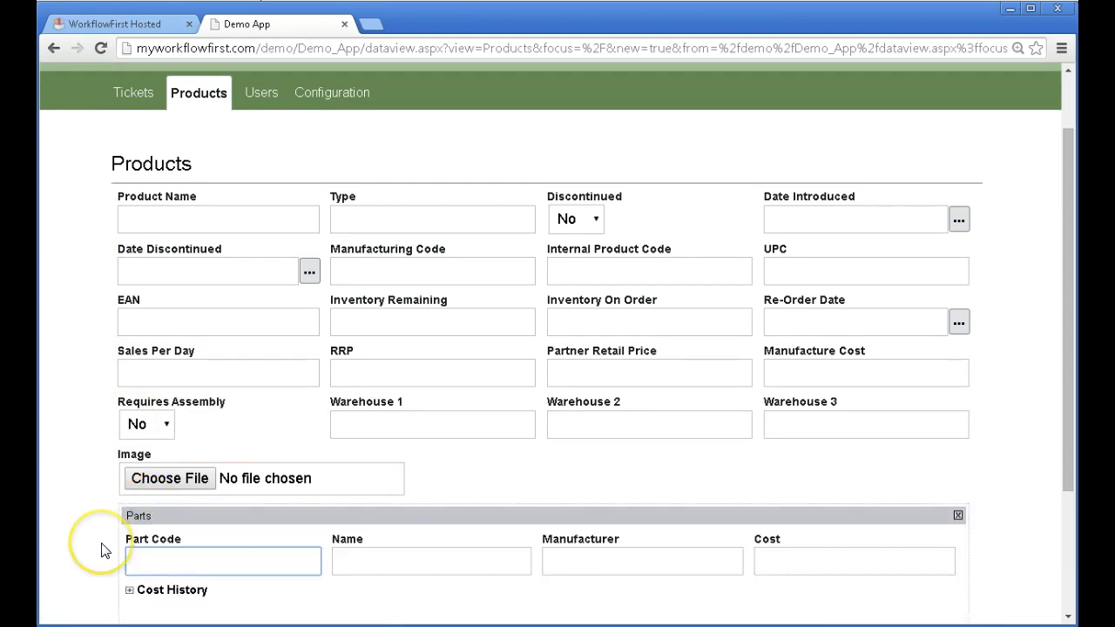
{"action": "scroll", "coordinate": [101, 550], "scroll_direction": "down", "scroll_amount": 1}
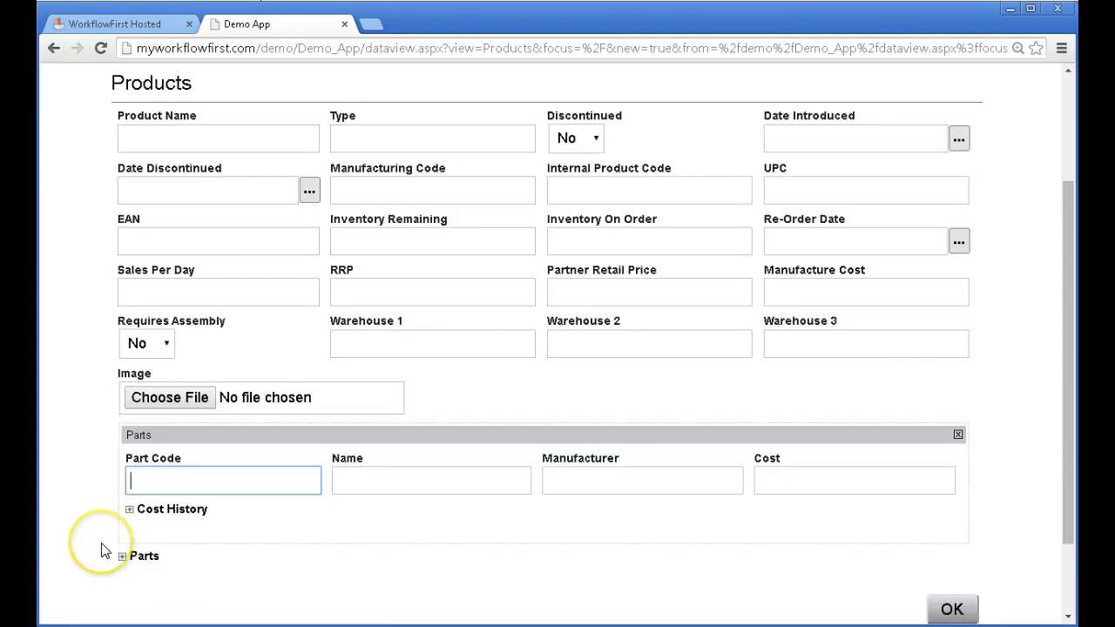
{"action": "left_click", "coordinate": [177, 486]}
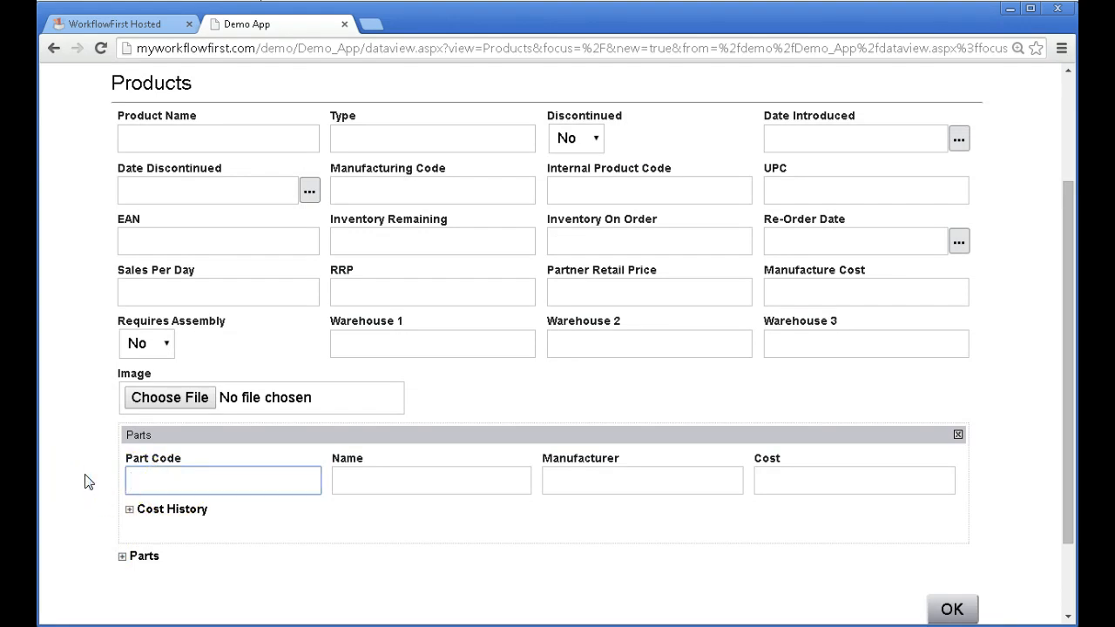
{"action": "left_click", "coordinate": [145, 477]}
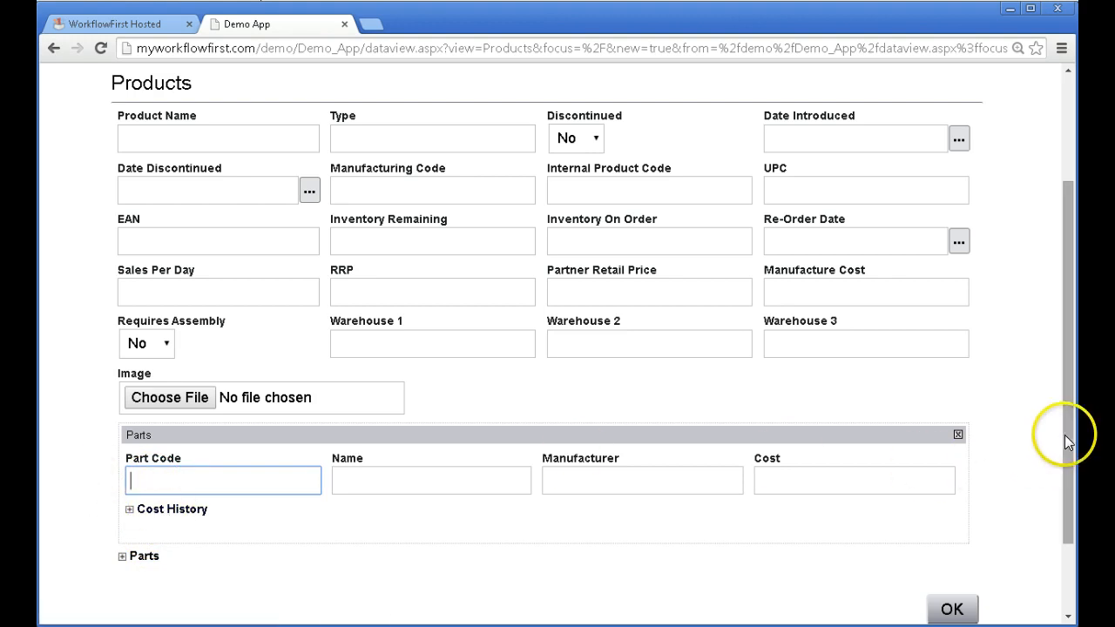
{"action": "left_click_drag", "start_coordinate": [1065, 435], "coordinate": [1052, 380]}
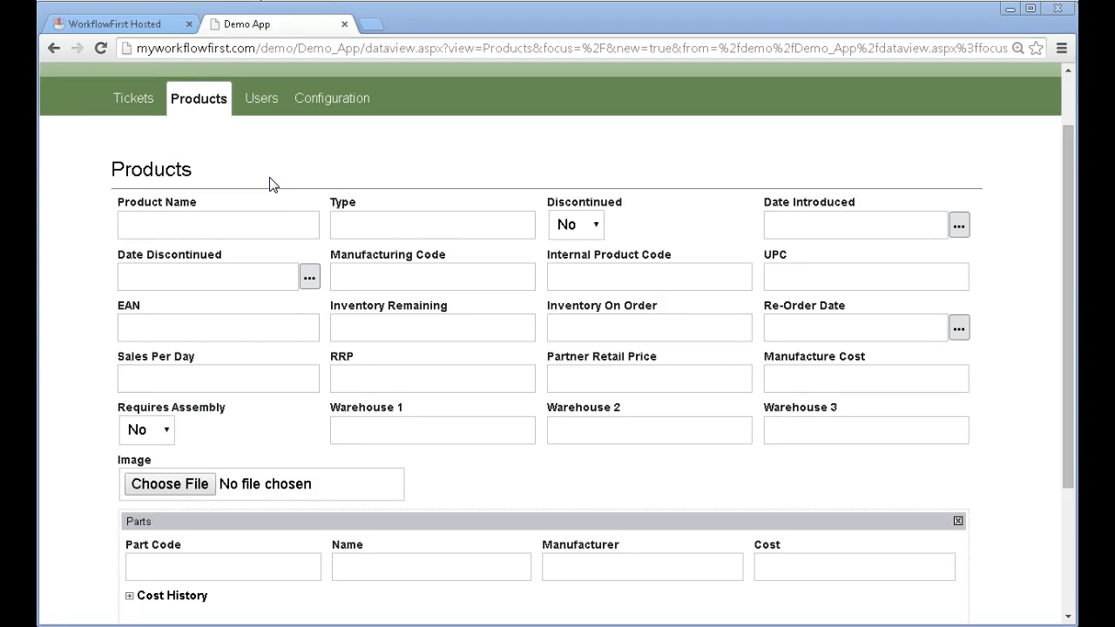
Leave the new product form and switch back to WorkflowFirst's application tabs list
{"action": "left_click", "coordinate": [199, 99]}
{"action": "left_click", "coordinate": [126, 22]}
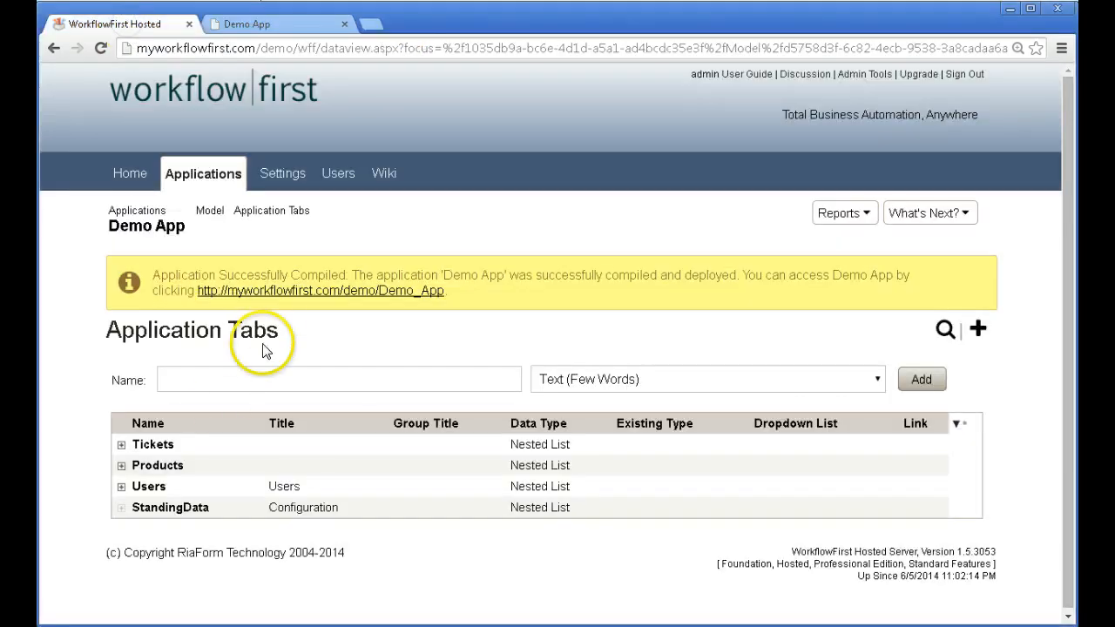
Open the Products tab's nested fields and set the Discontinued field's group title to "Product Active"
{"action": "left_click", "coordinate": [120, 467]}
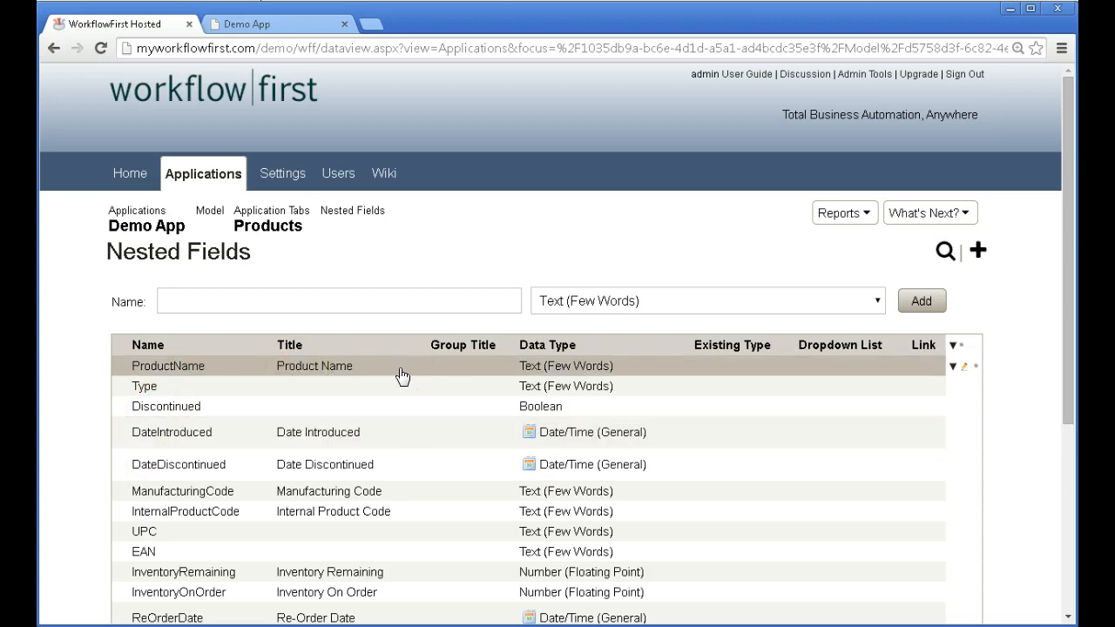
{"action": "left_click", "coordinate": [461, 367]}
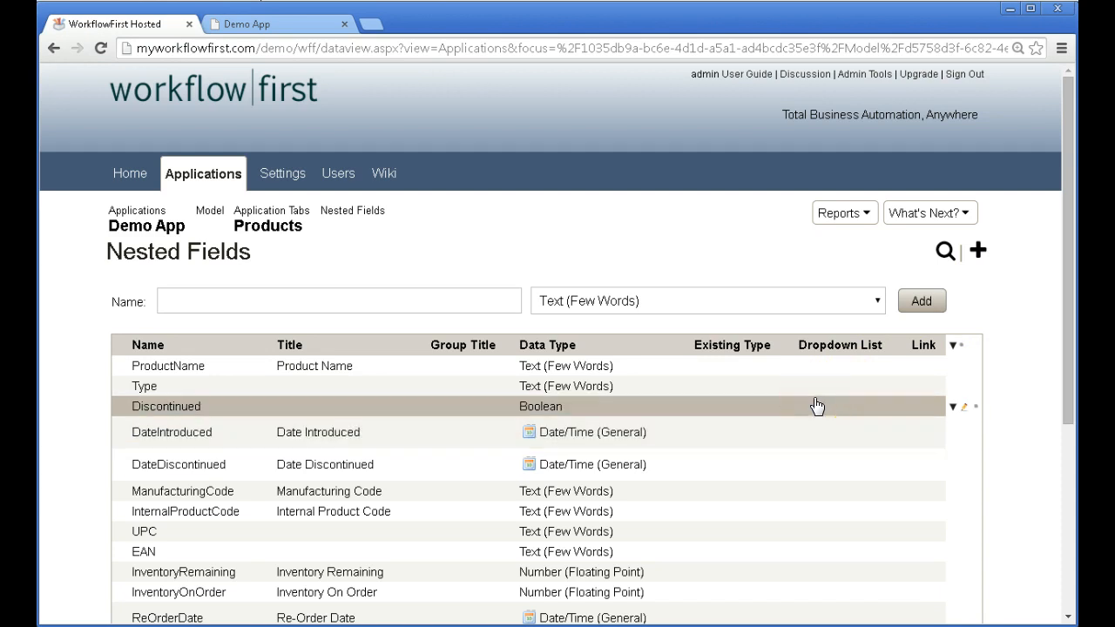
{"action": "left_click", "coordinate": [967, 413]}
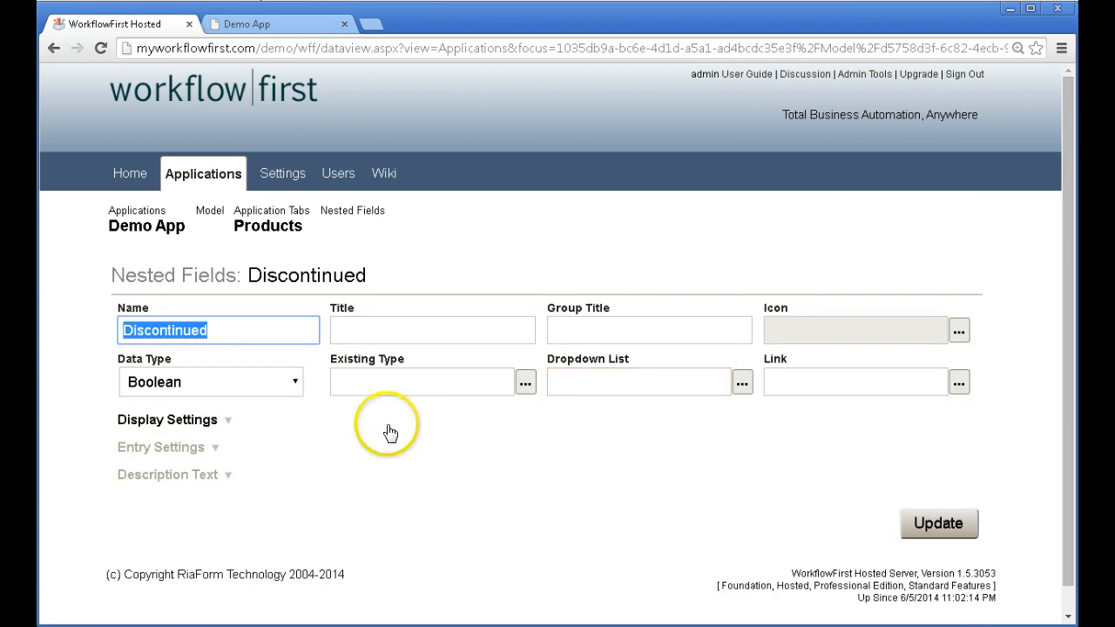
{"action": "left_click", "coordinate": [629, 331]}
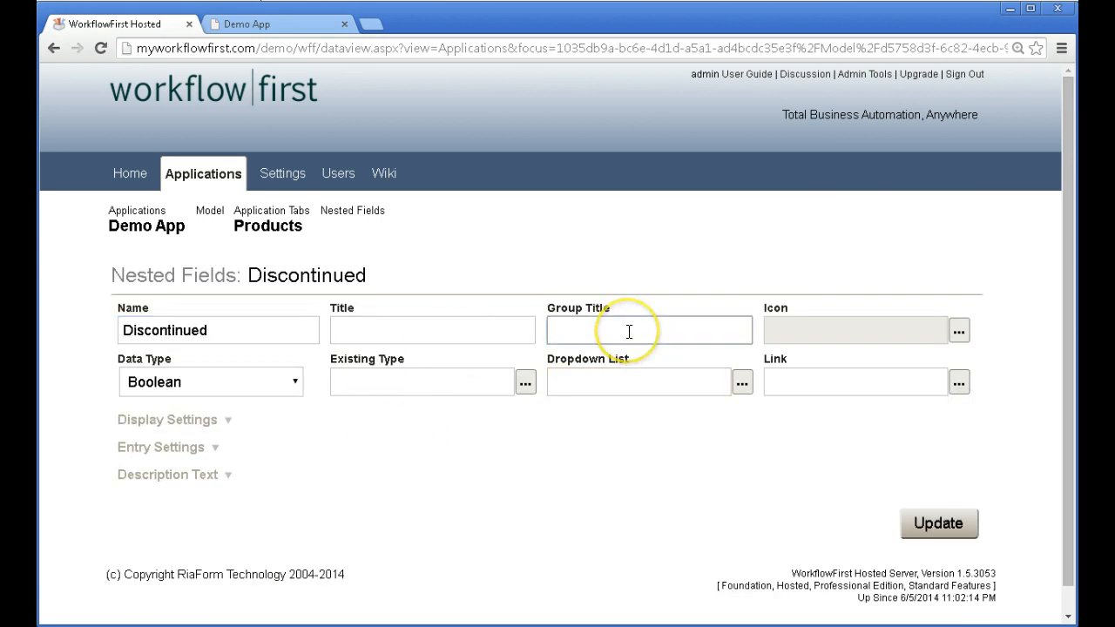
{"action": "type", "text": "Product Active"}
{"action": "key", "text": "Return"}
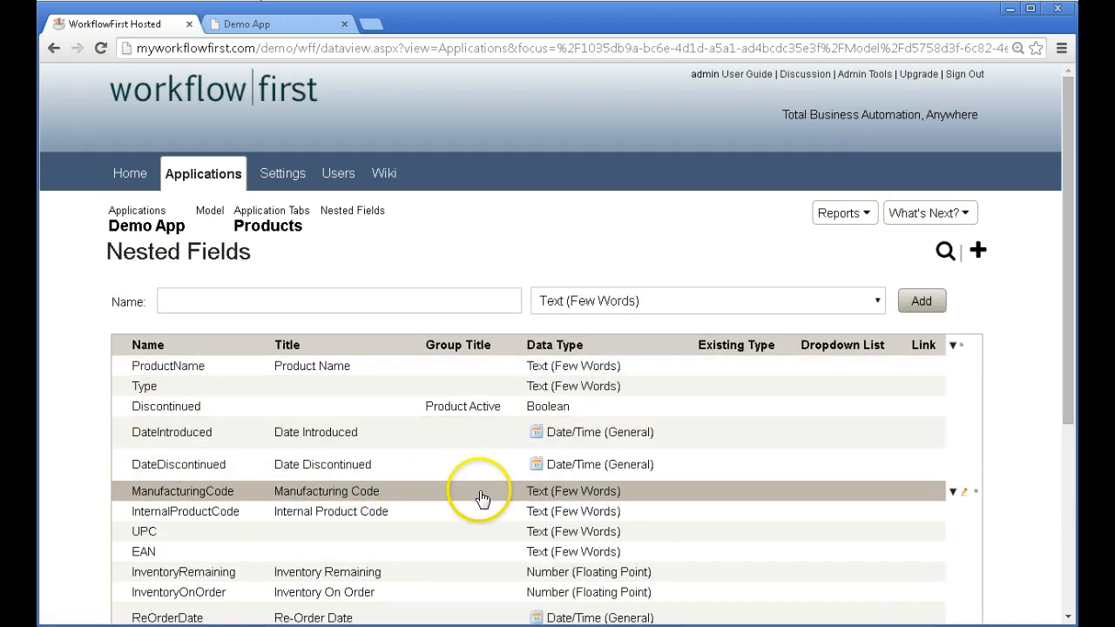
Set the ManufacturingCode field's group title to "Codes" and save the field
{"action": "left_click", "coordinate": [966, 493]}
{"action": "left_click", "coordinate": [641, 334]}
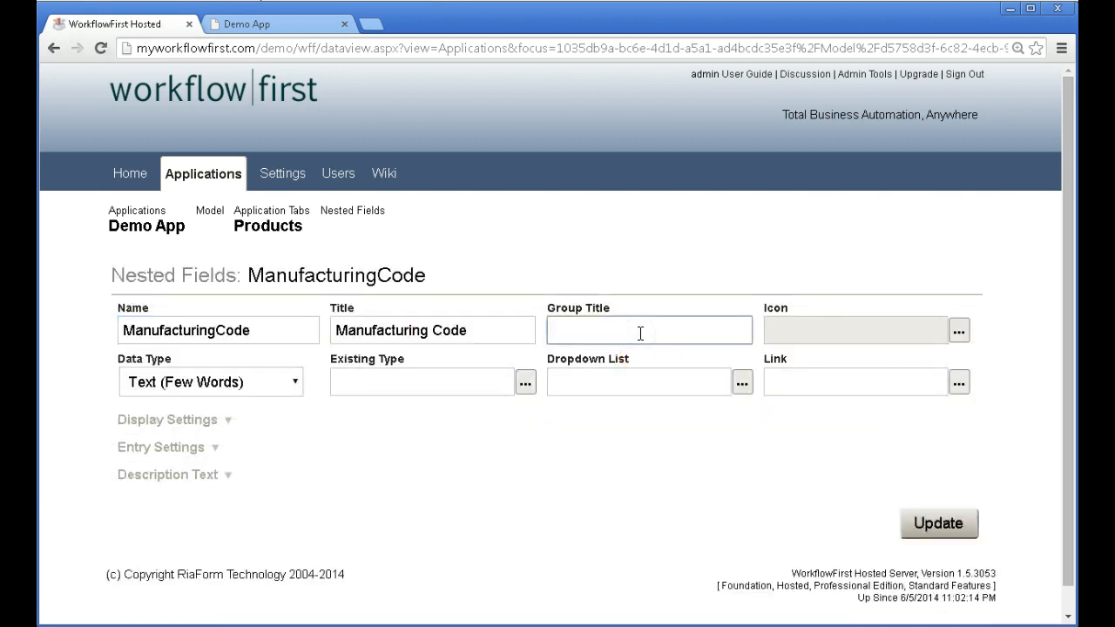
{"action": "type", "text": "Codes"}
{"action": "key", "text": "Return"}
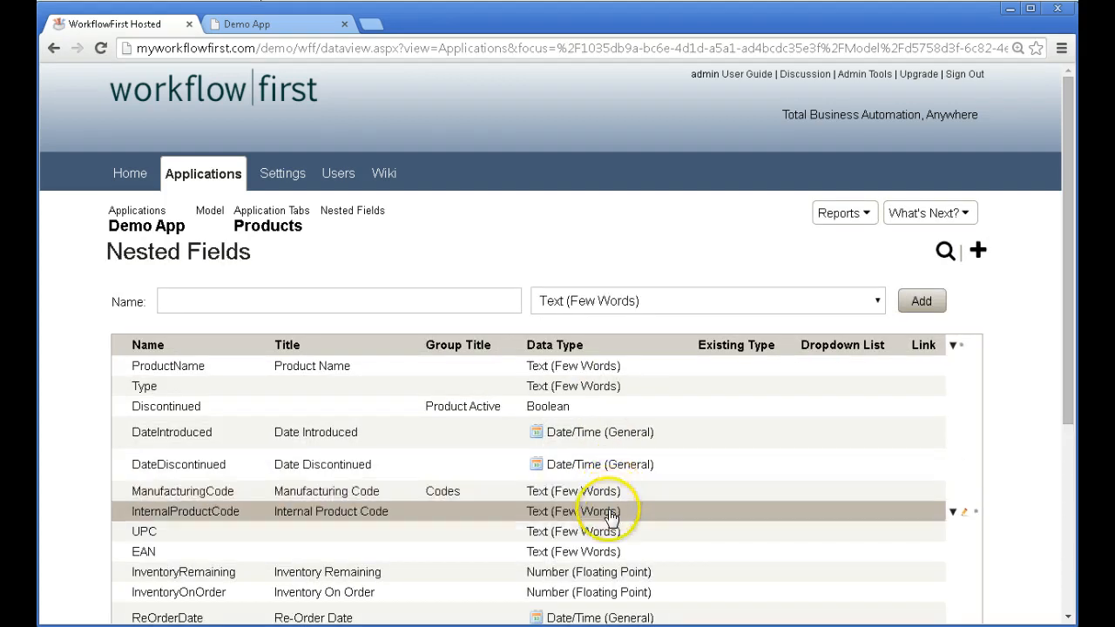
Set the InventoryRemaining field's group title to "Inventory" and save the field
{"action": "scroll", "coordinate": [617, 514], "scroll_direction": "down", "scroll_amount": 1}
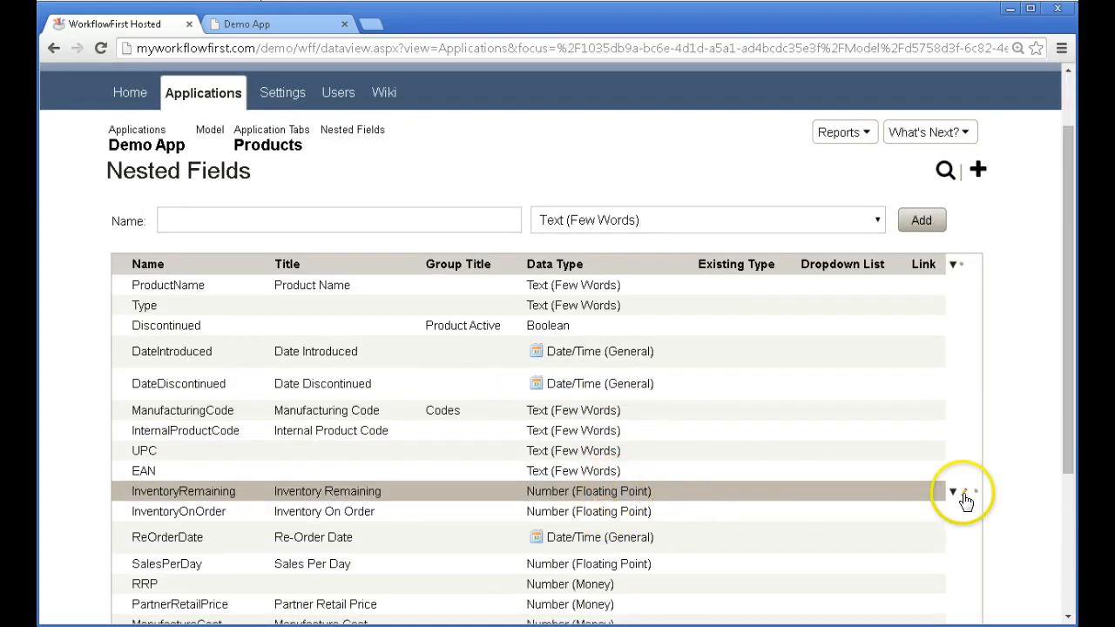
{"action": "left_click", "coordinate": [964, 497]}
{"action": "left_click", "coordinate": [587, 331]}
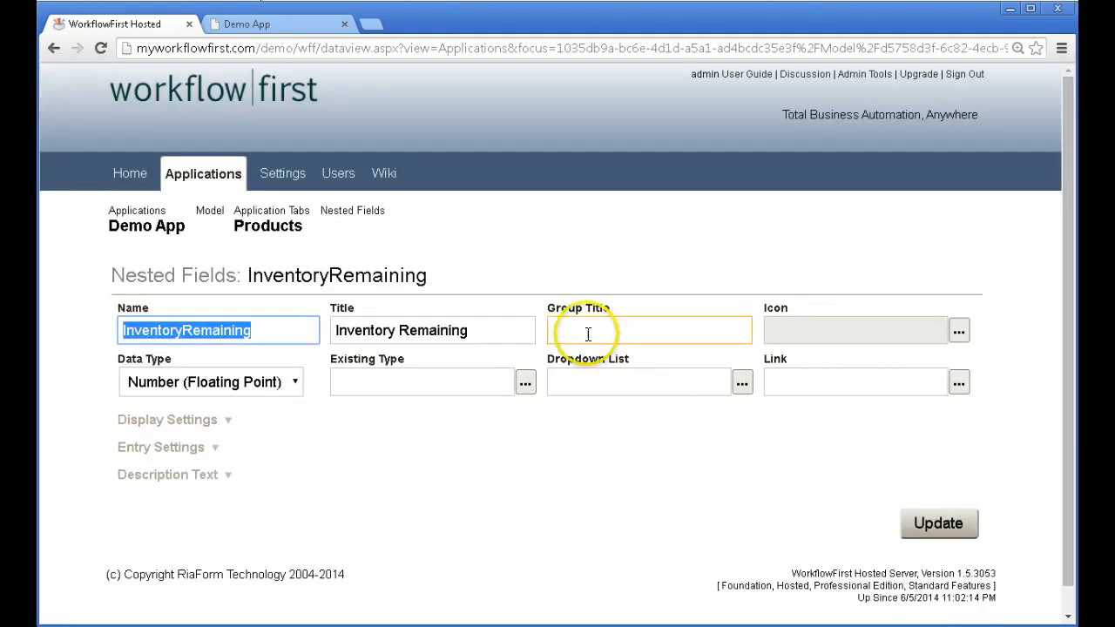
{"action": "type", "text": "Inventory"}
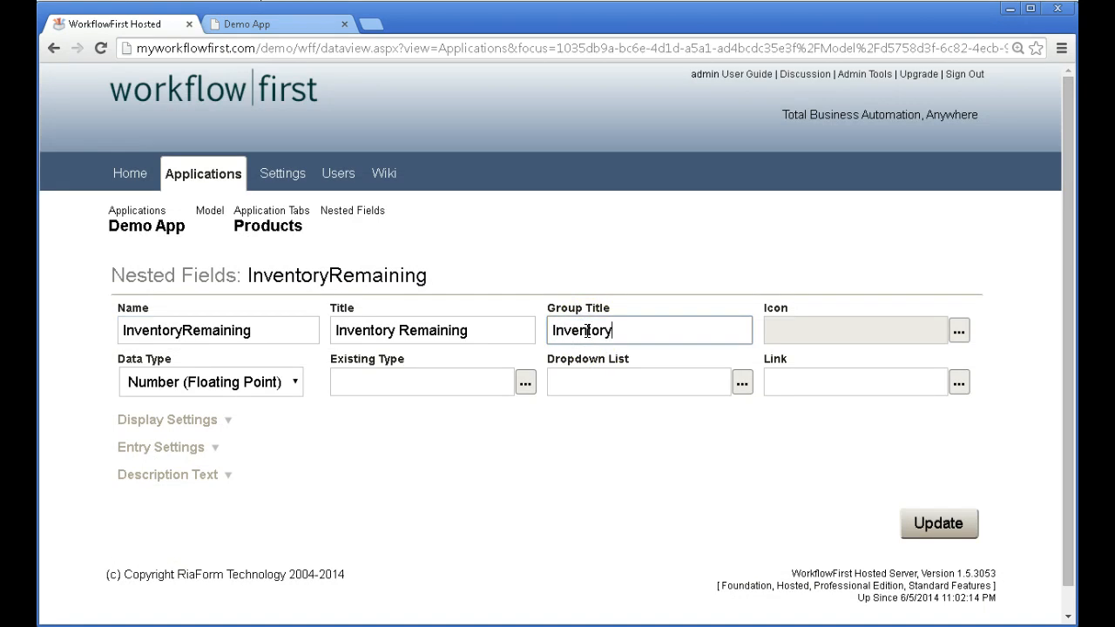
{"action": "key", "text": "Return"}
Set the SalesPerDay field's group title to "Misc" and save the field
{"action": "scroll", "coordinate": [689, 415], "scroll_direction": "down", "scroll_amount": 1}
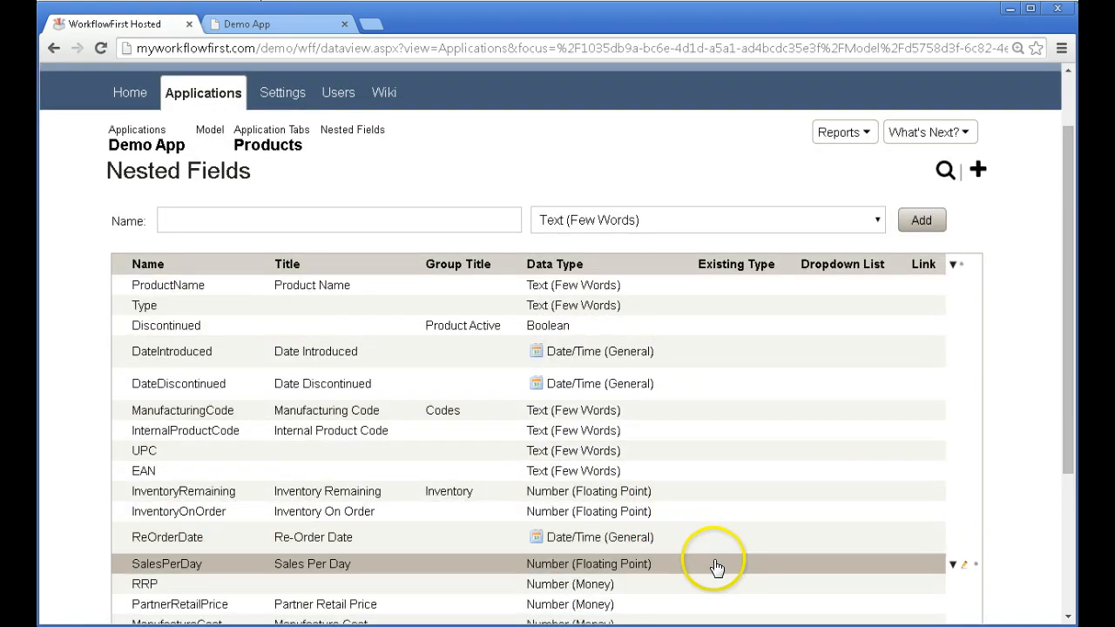
{"action": "left_click", "coordinate": [954, 566]}
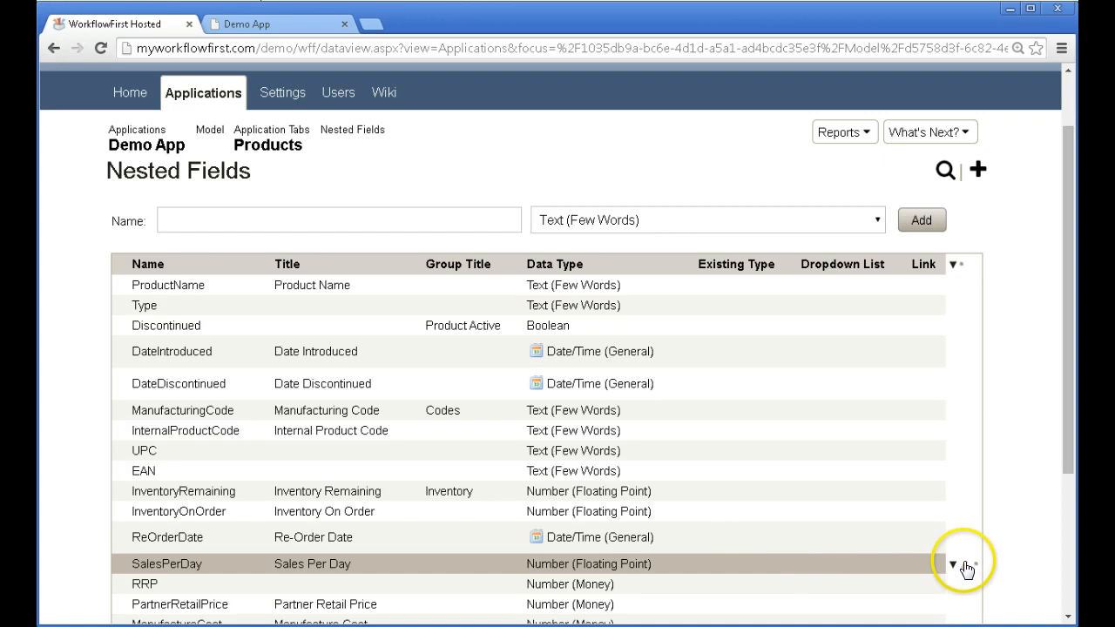
{"action": "left_click", "coordinate": [611, 328]}
{"action": "type", "text": "Misc"}
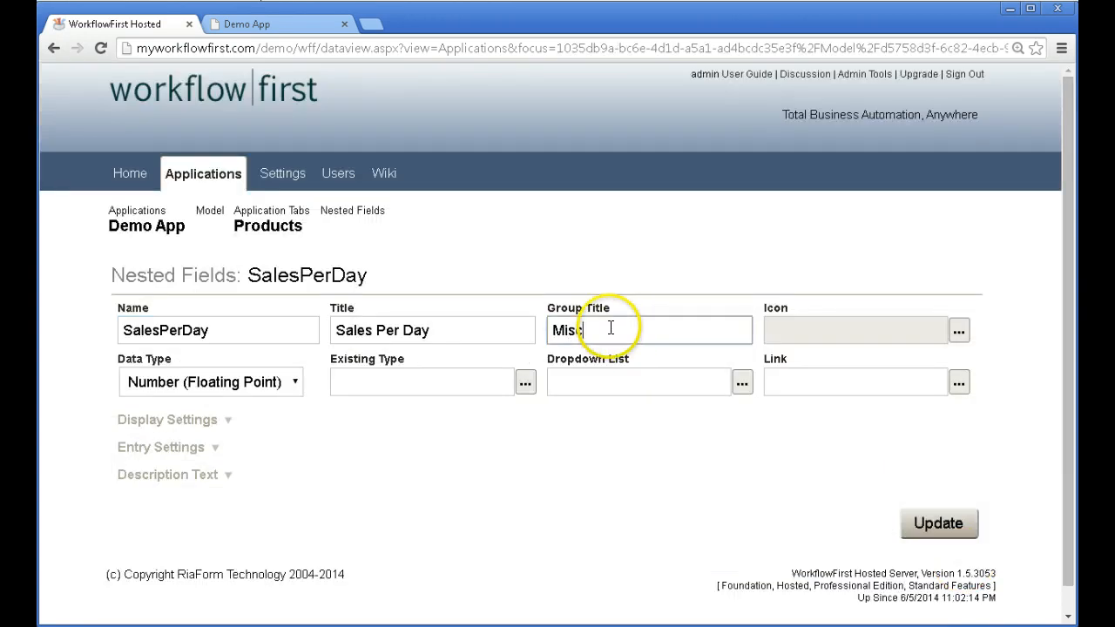
{"action": "key", "text": "Return"}
Publish the Demo App with the new group titles, using the default publishing options
{"action": "left_click", "coordinate": [927, 212]}
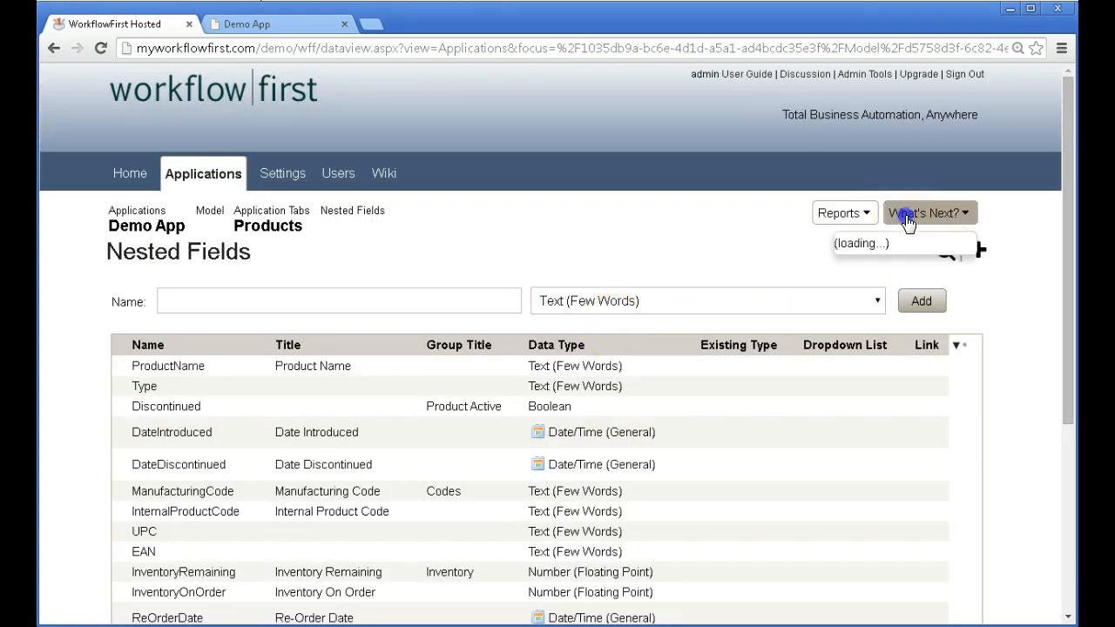
{"action": "left_click", "coordinate": [902, 412]}
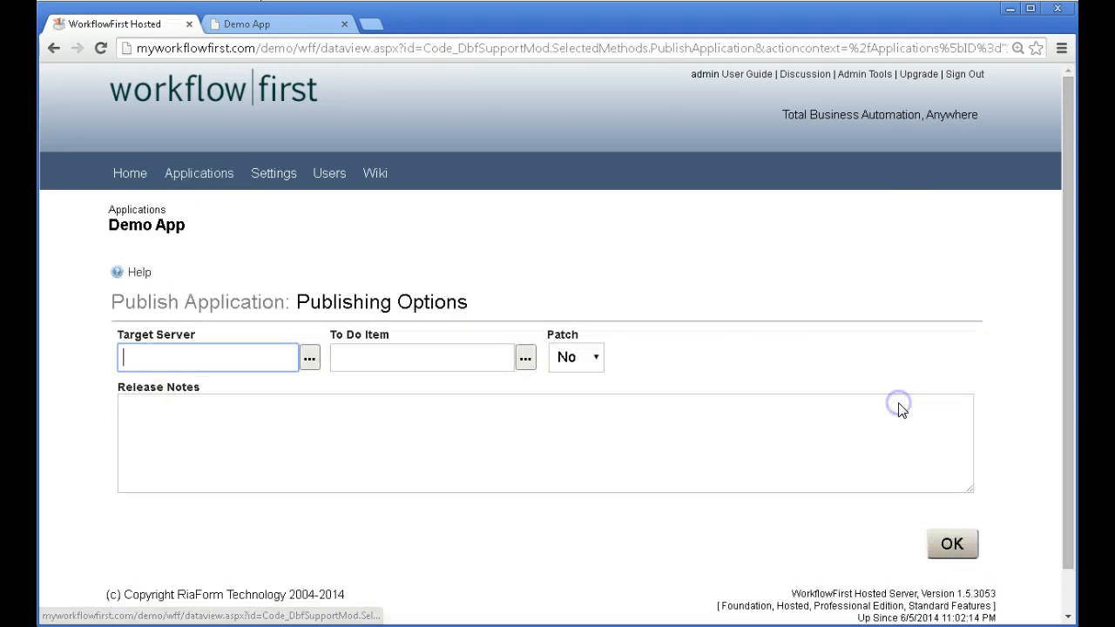
{"action": "left_click", "coordinate": [949, 544]}
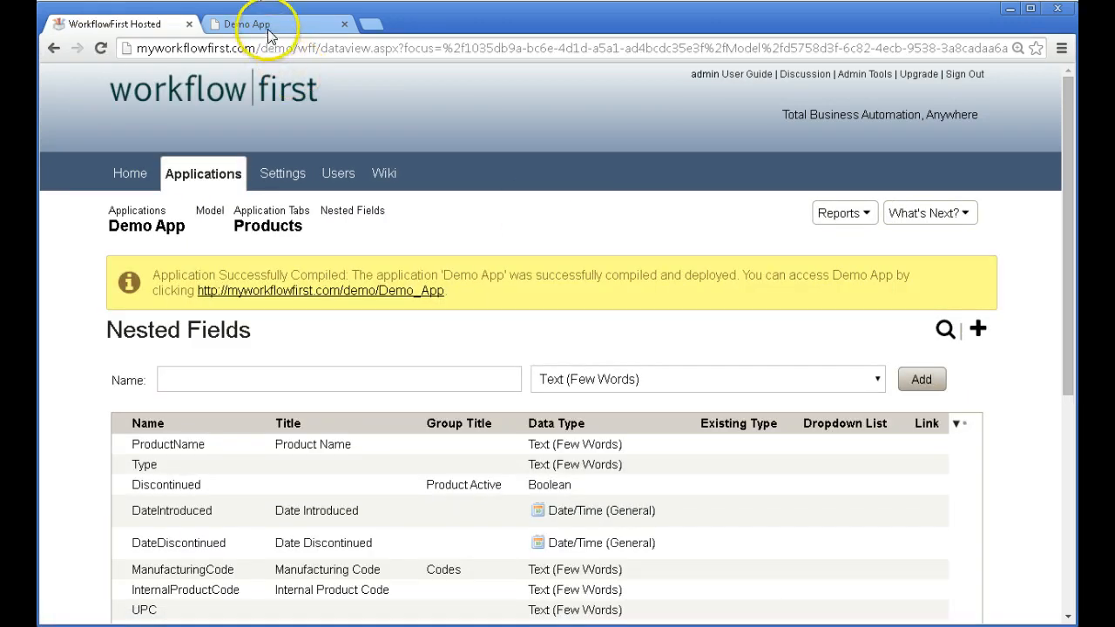
Switch to the published Demo App, reload the new product form, and examine how its fields are grouped
{"action": "left_click", "coordinate": [274, 25]}
{"action": "key", "text": "F5"}
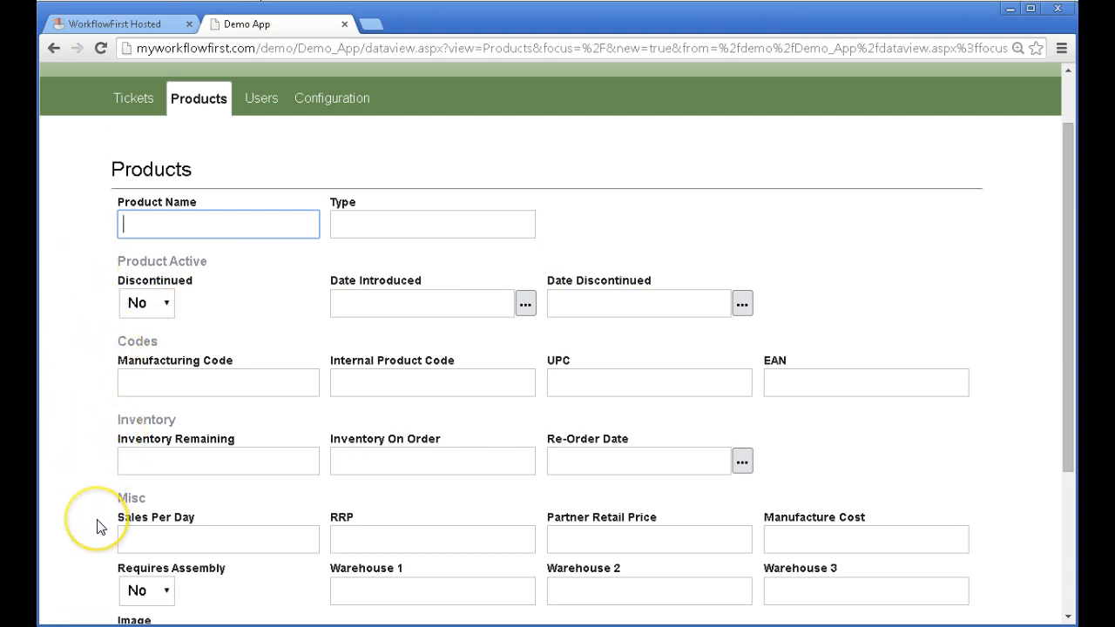
{"action": "scroll", "coordinate": [96, 524], "scroll_direction": "down", "scroll_amount": 1}
{"action": "scroll", "coordinate": [96, 526], "scroll_direction": "up", "scroll_amount": 1}
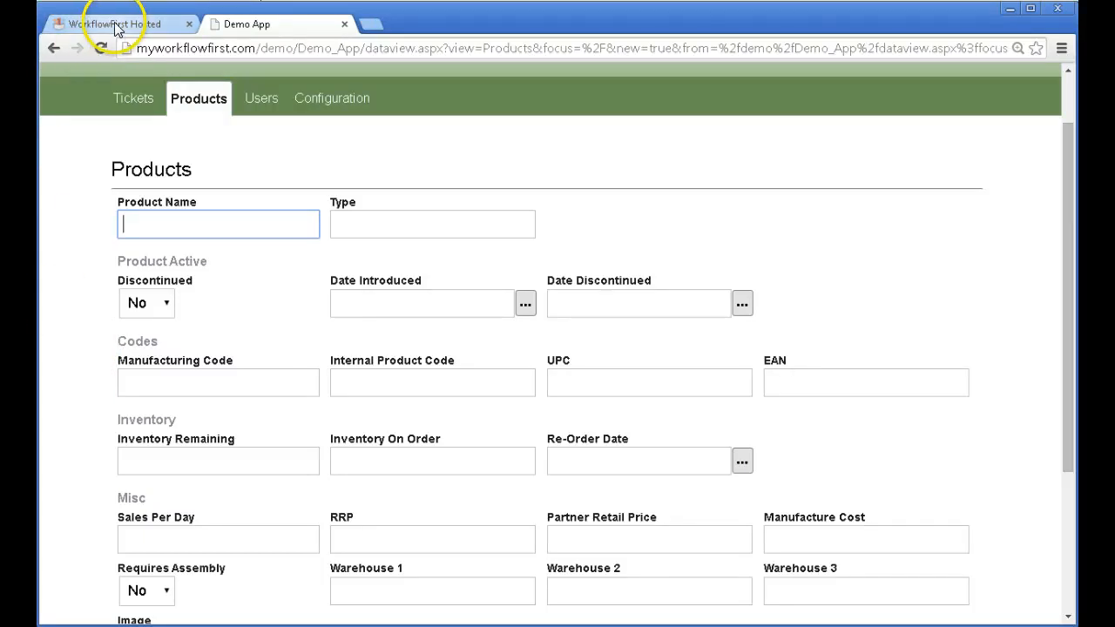
{"action": "left_click", "coordinate": [72, 325]}
{"action": "scroll", "coordinate": [73, 326], "scroll_direction": "down", "scroll_amount": 1}
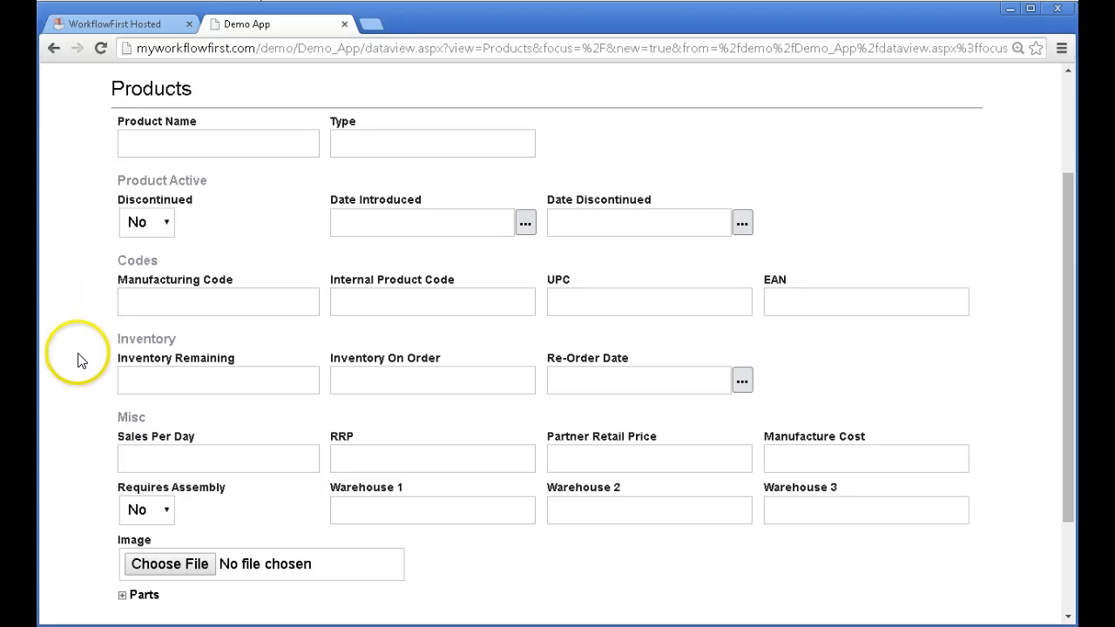
Switch back to WorkflowFirst and add the Collapsed Group flag to the InventoryRemaining field
{"action": "left_click", "coordinate": [109, 24]}
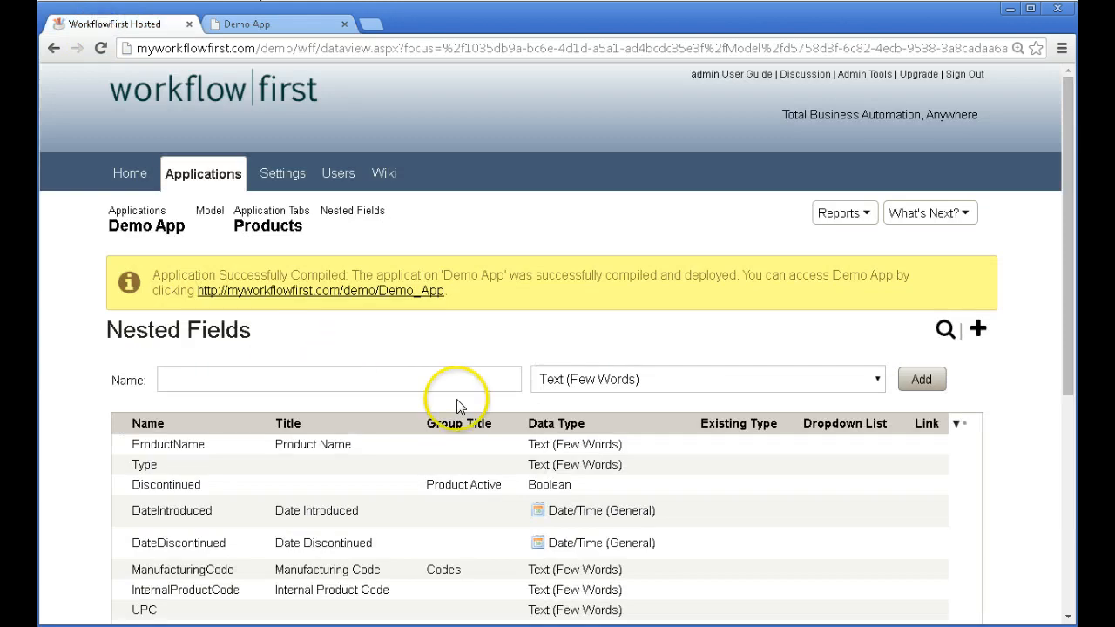
{"action": "scroll", "coordinate": [514, 417], "scroll_direction": "down", "scroll_amount": 2}
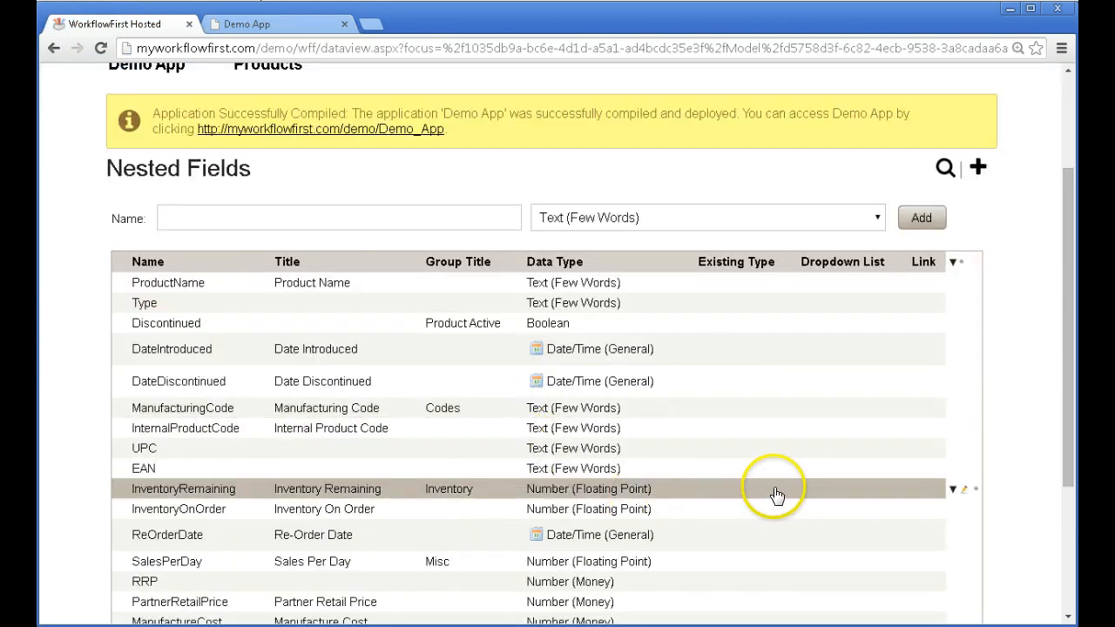
{"action": "left_click", "coordinate": [496, 494]}
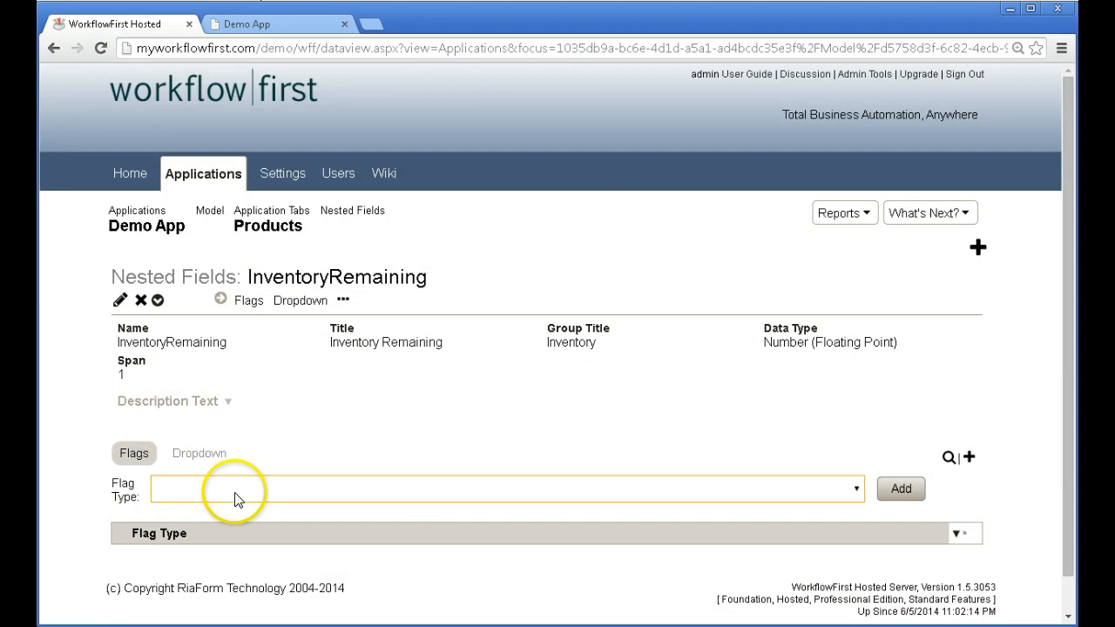
{"action": "left_click", "coordinate": [235, 492]}
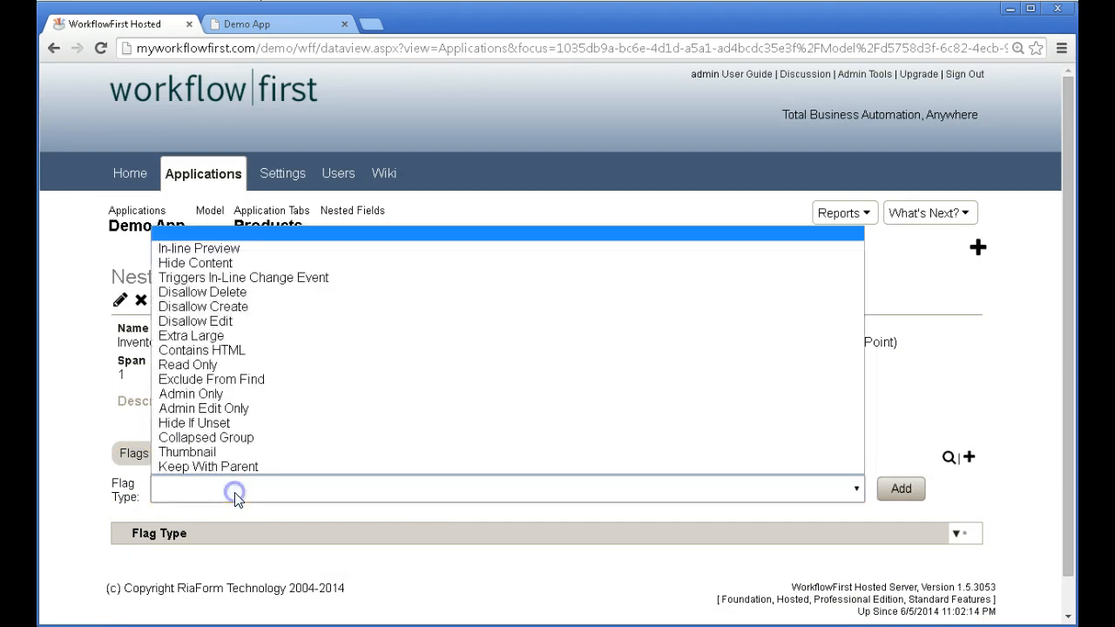
{"action": "left_click", "coordinate": [244, 438]}
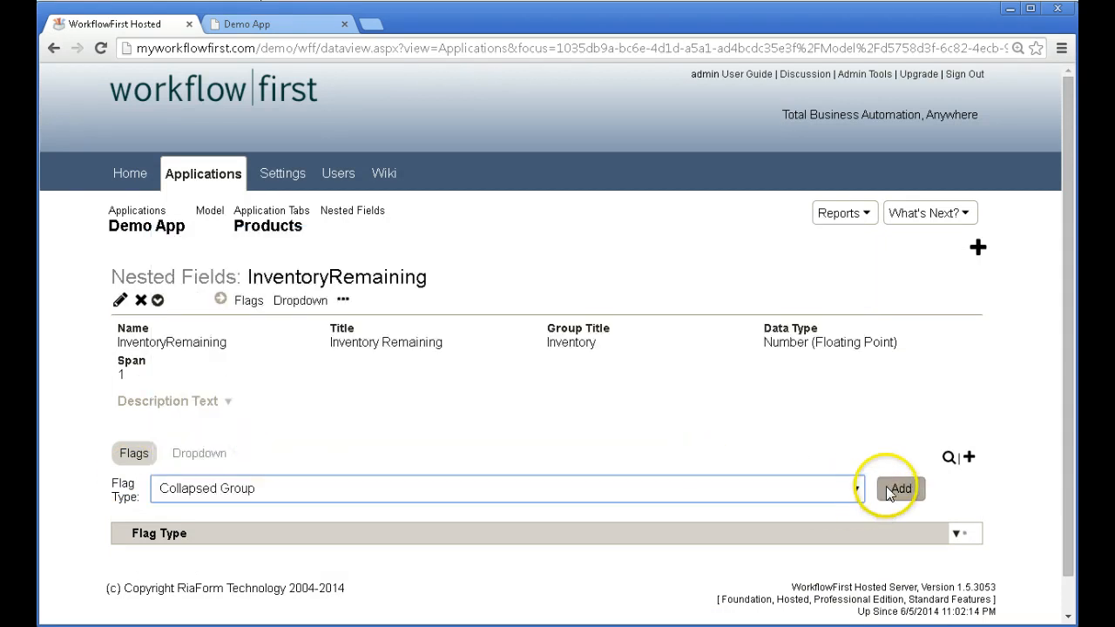
{"action": "left_click", "coordinate": [889, 487]}
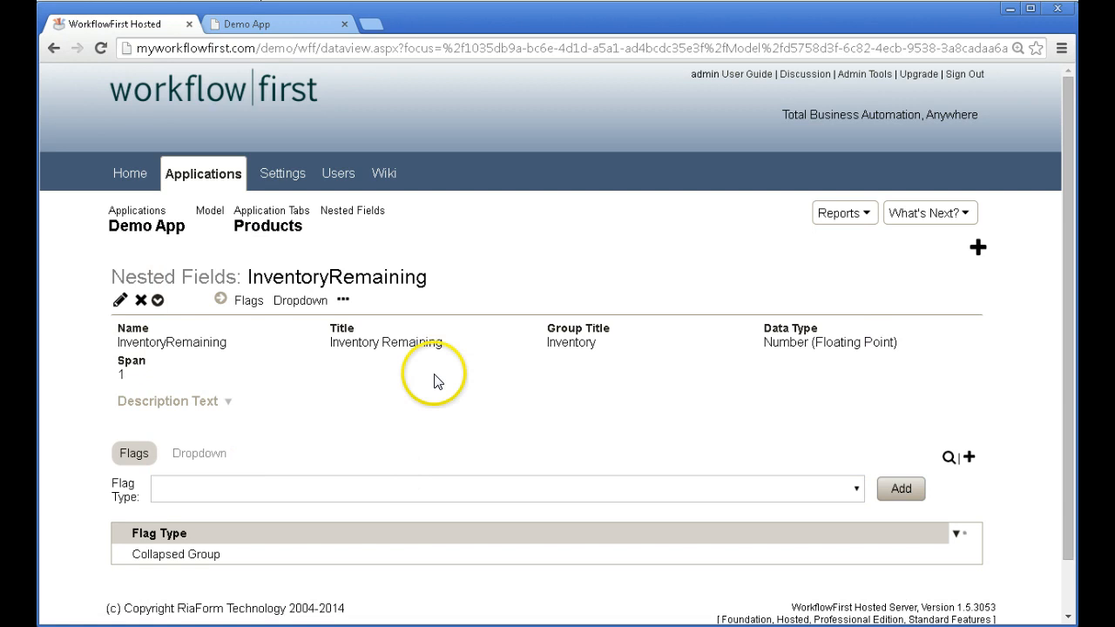
Publish the Demo App again with the default publishing options to apply the collapsed group flag
{"action": "left_click", "coordinate": [927, 216]}
{"action": "left_click", "coordinate": [922, 411]}
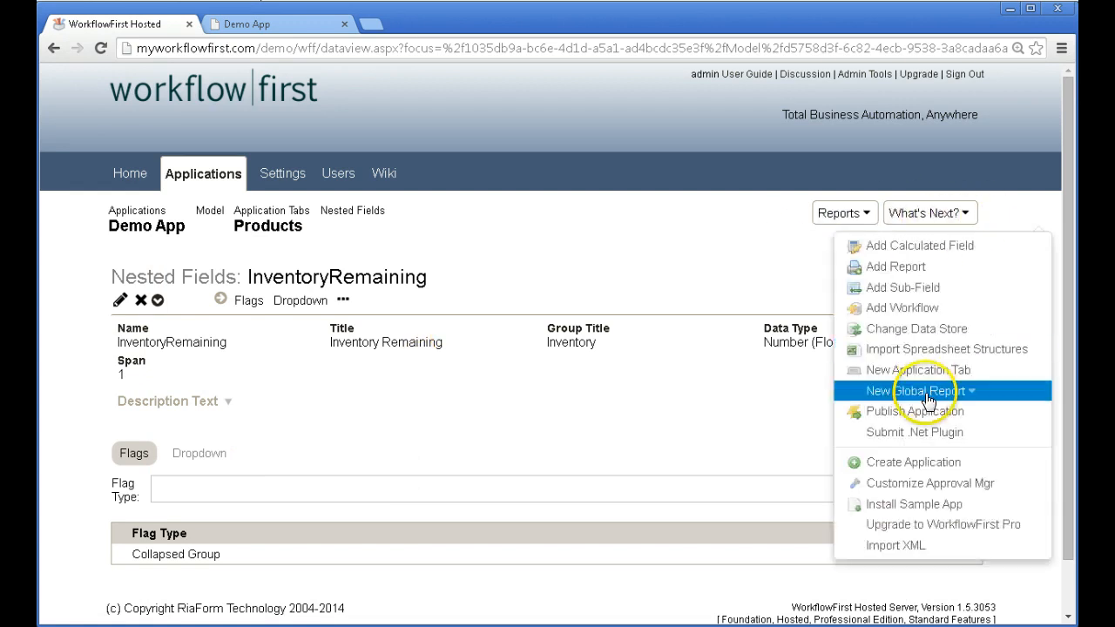
{"action": "left_click", "coordinate": [955, 545]}
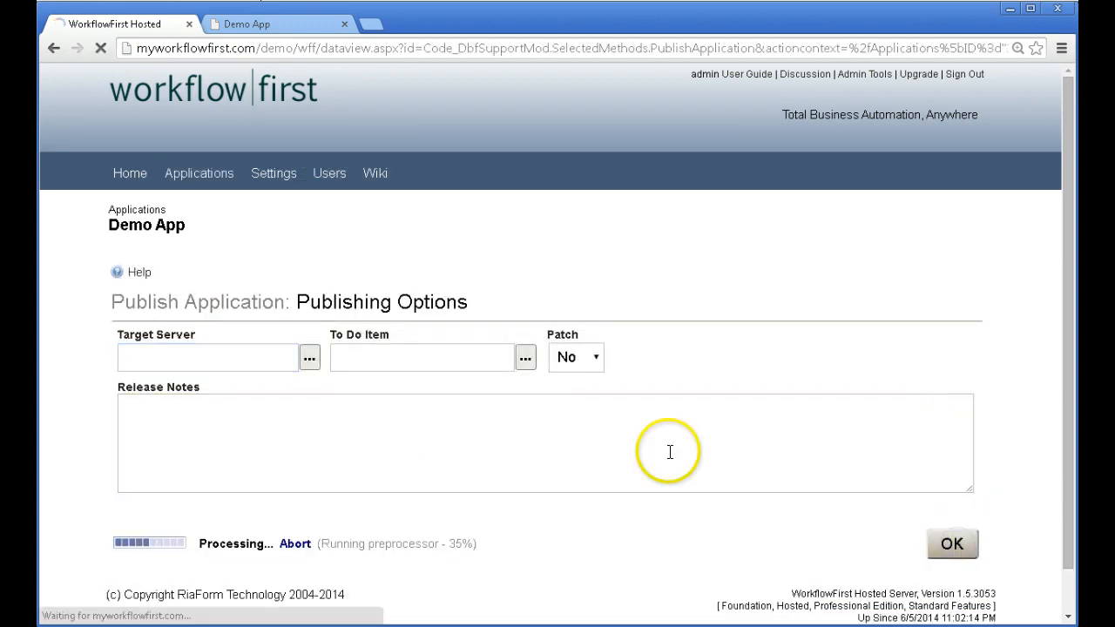
Switch to the published Demo App, reload the product form, and expand and collapse its Inventory group
{"action": "left_click", "coordinate": [261, 26]}
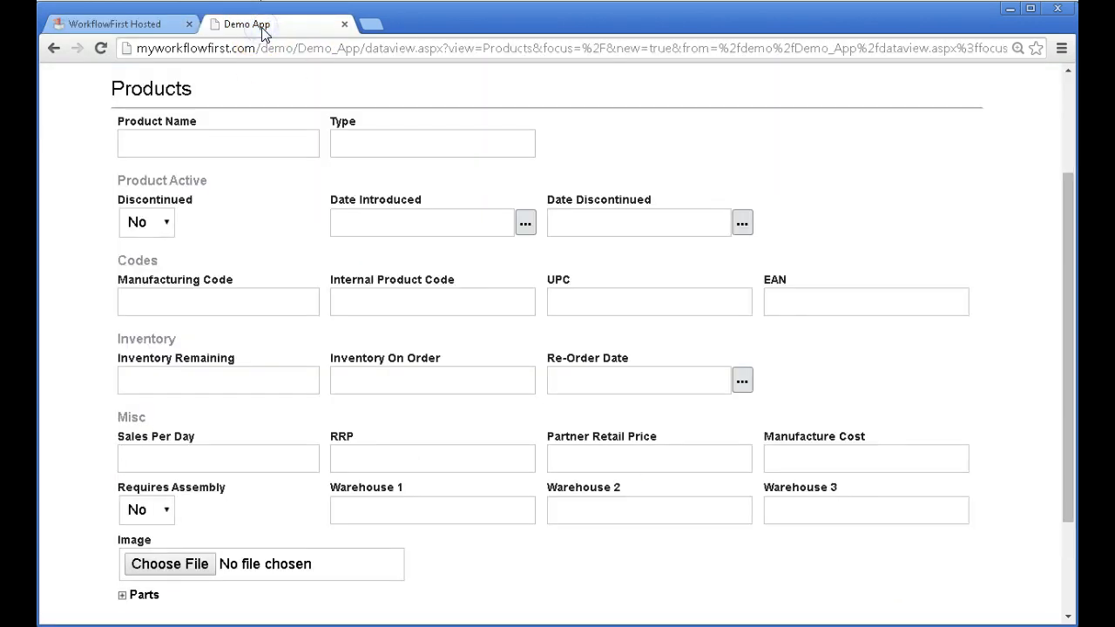
{"action": "key", "text": "F5"}
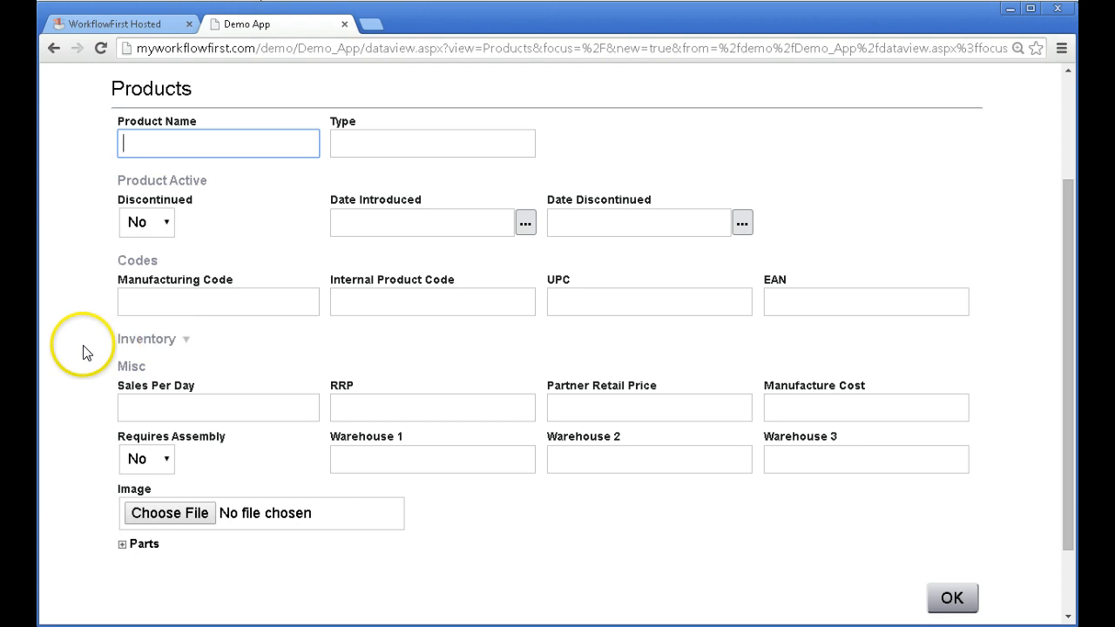
{"action": "left_click", "coordinate": [144, 349]}
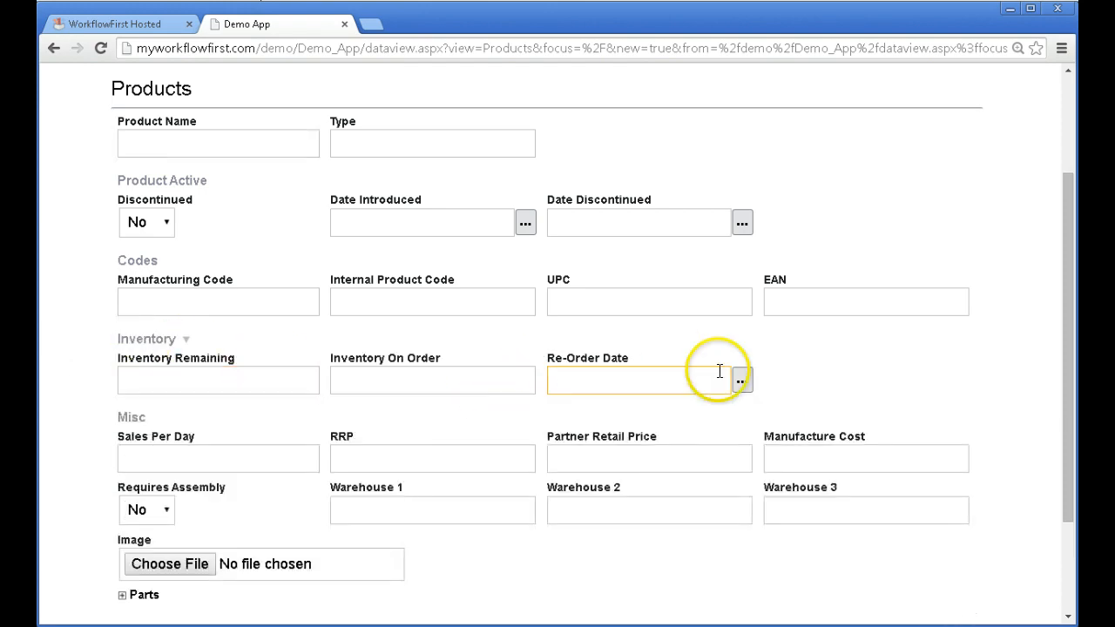
{"action": "left_click", "coordinate": [147, 345]}
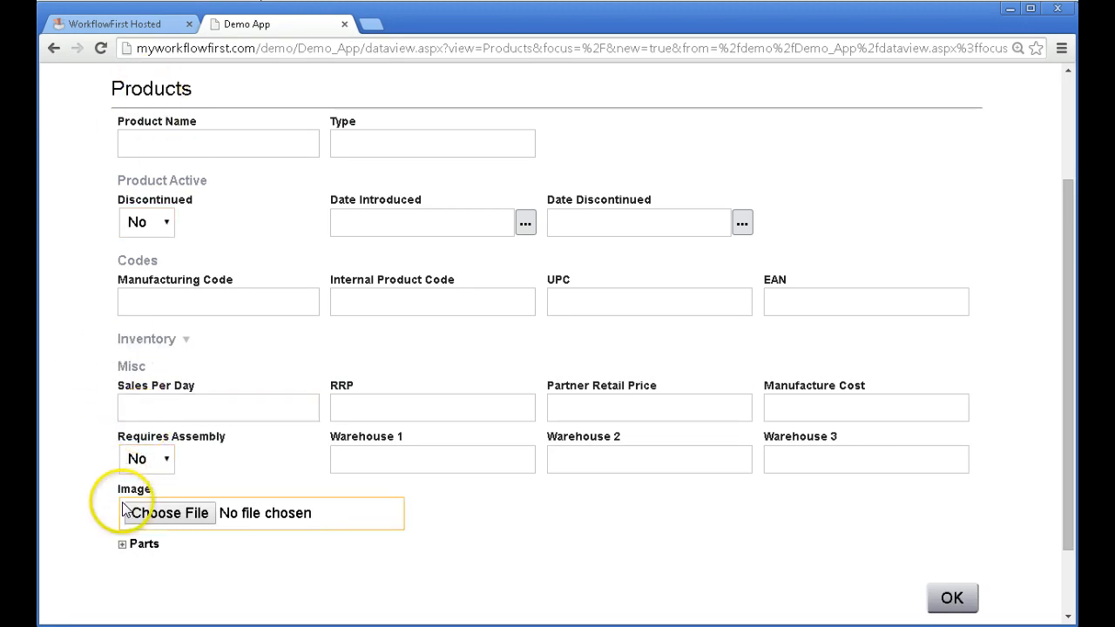
Switch back to WorkflowFirst, open InventoryRemaining for editing, and expand and collapse its Display Settings and Entry Settings groups
{"action": "left_click", "coordinate": [125, 26]}
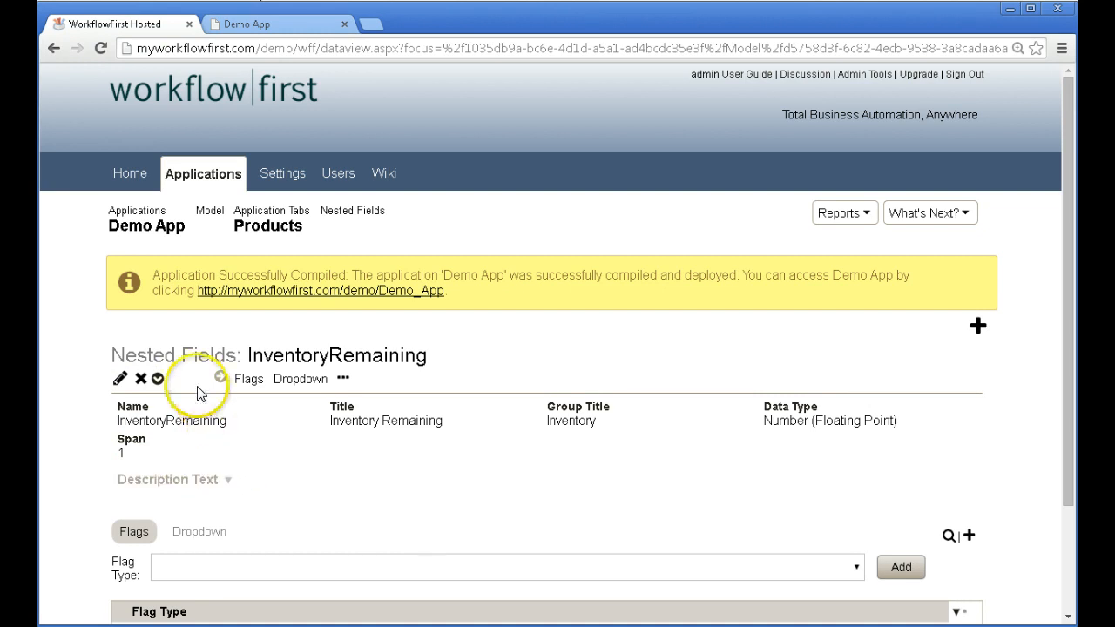
{"action": "left_click", "coordinate": [121, 378]}
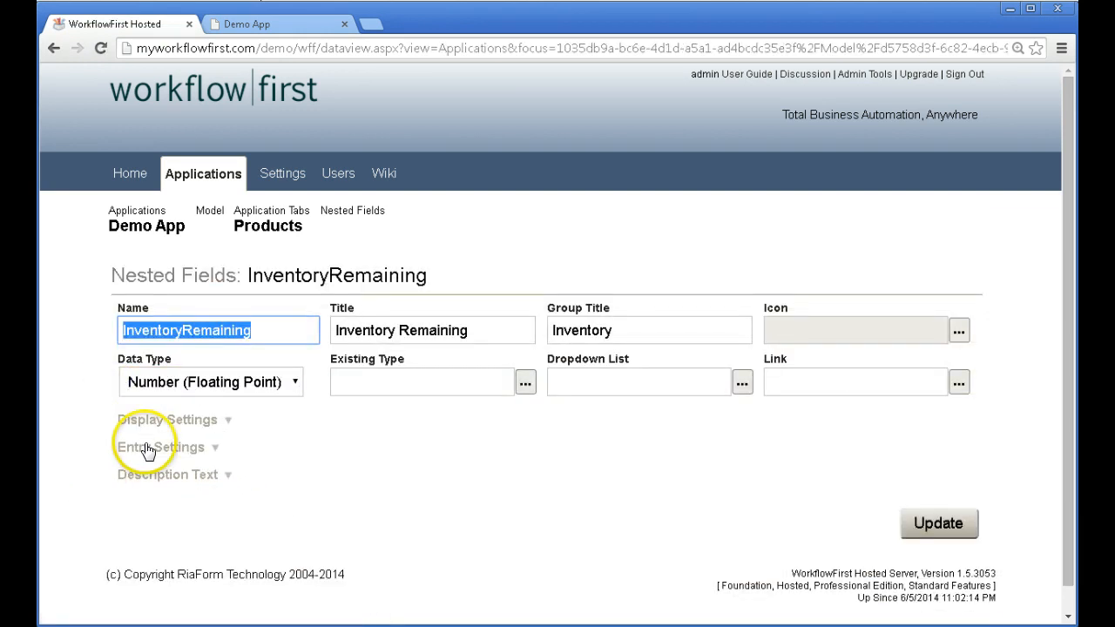
{"action": "left_click", "coordinate": [195, 422]}
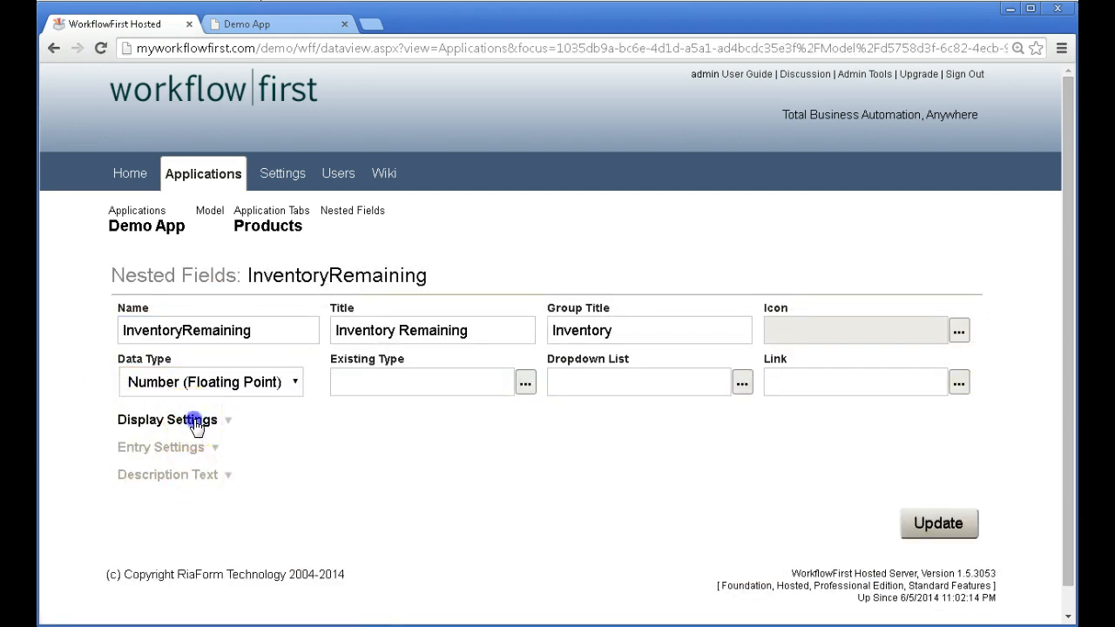
{"action": "left_click", "coordinate": [187, 420]}
{"action": "left_click", "coordinate": [180, 448]}
{"action": "left_click", "coordinate": [179, 449]}
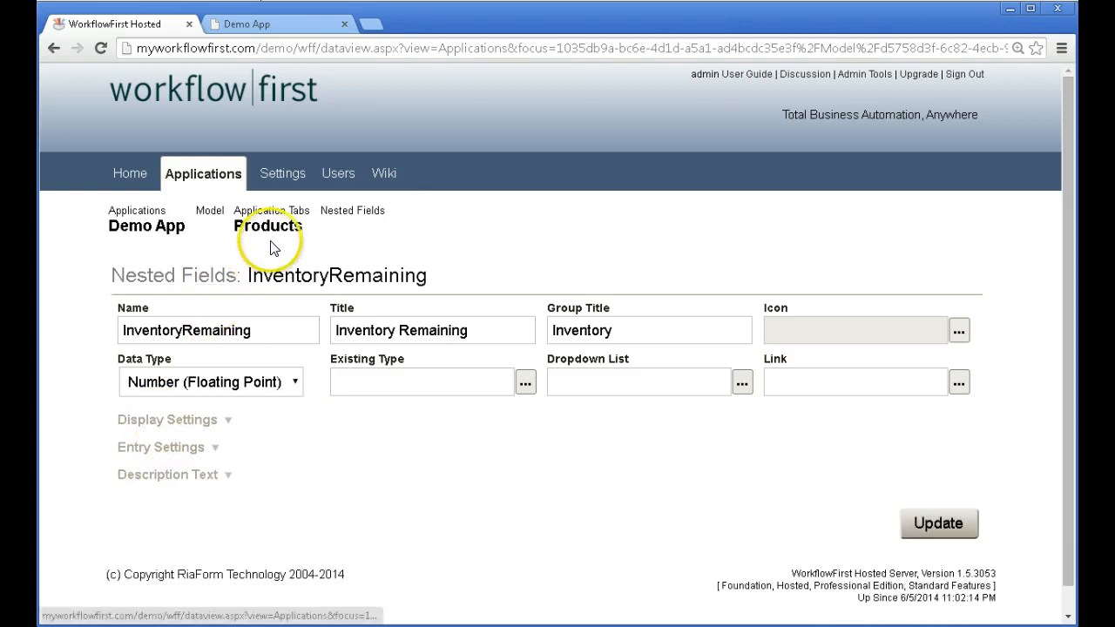
Return to the Products nested fields list and add the Collapsed Group flag to the SalesPerDay field
{"action": "left_click", "coordinate": [336, 220]}
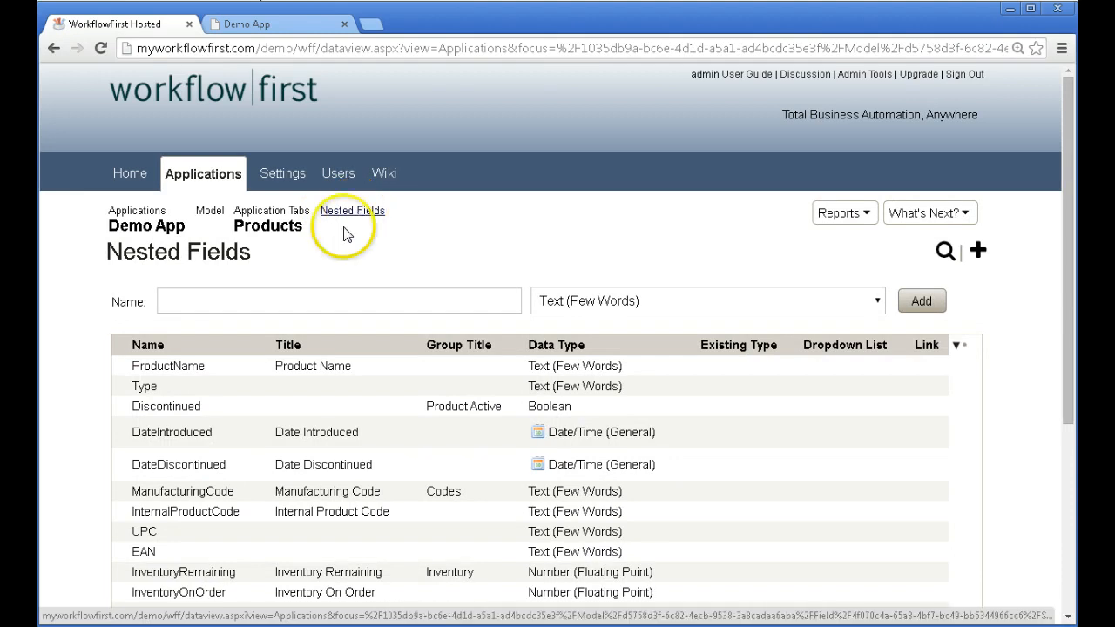
{"action": "left_click", "coordinate": [100, 435]}
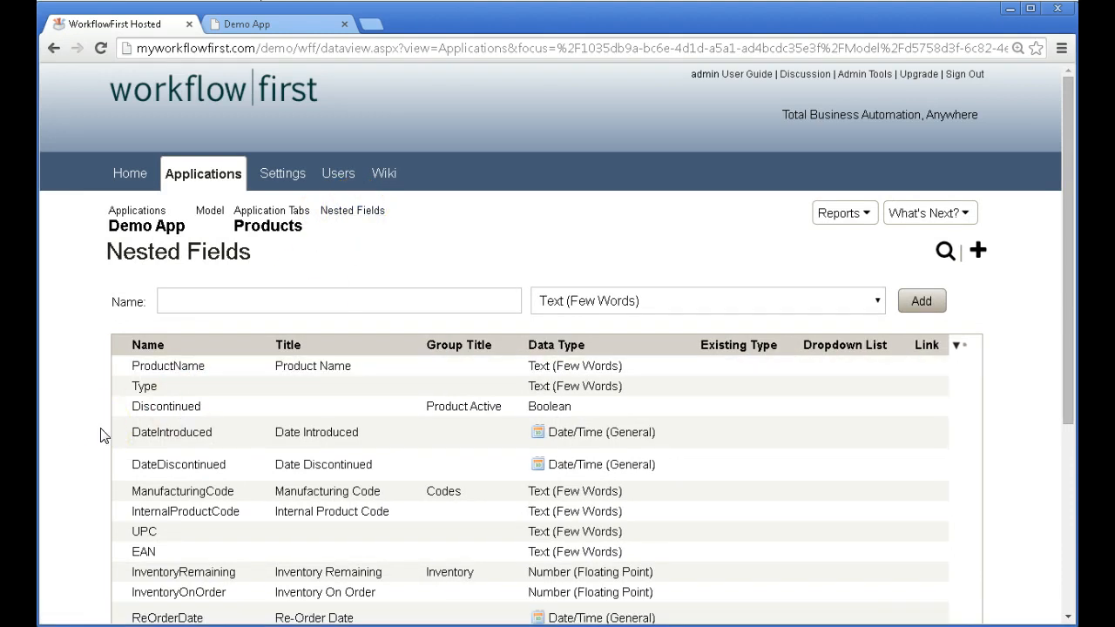
{"action": "scroll", "coordinate": [100, 435], "scroll_direction": "down", "scroll_amount": 2}
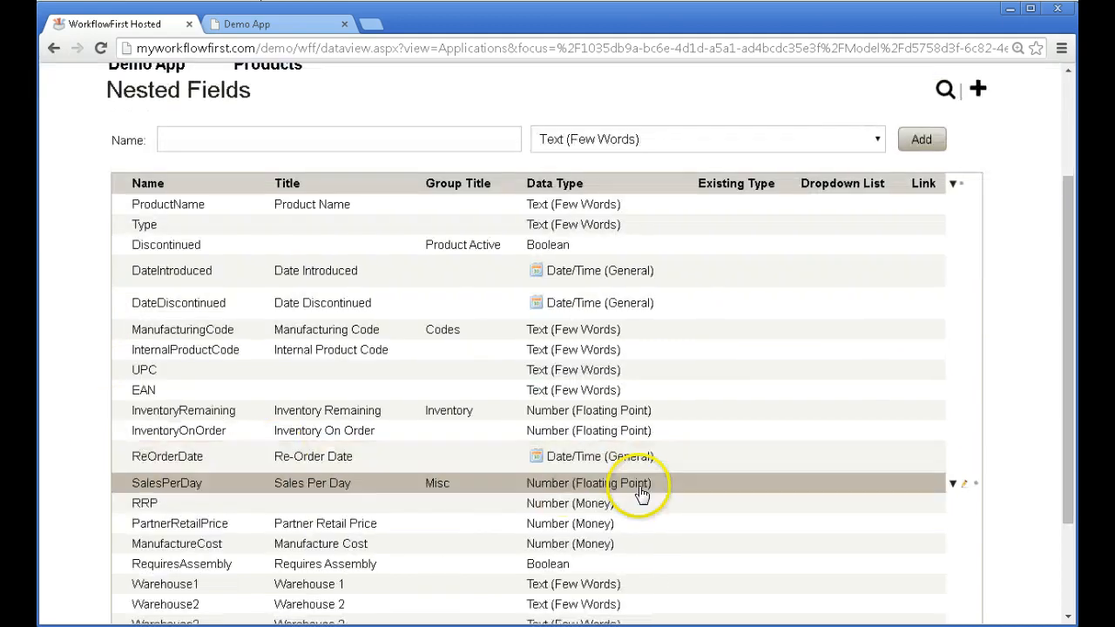
{"action": "left_click", "coordinate": [860, 484]}
{"action": "left_click", "coordinate": [271, 493]}
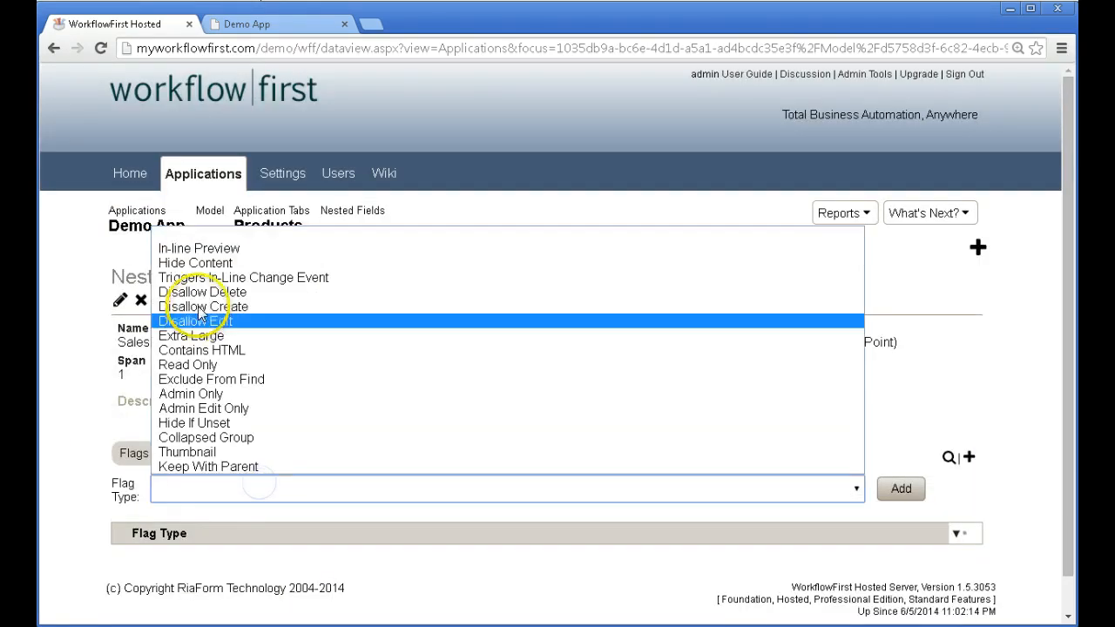
{"action": "left_click", "coordinate": [249, 436]}
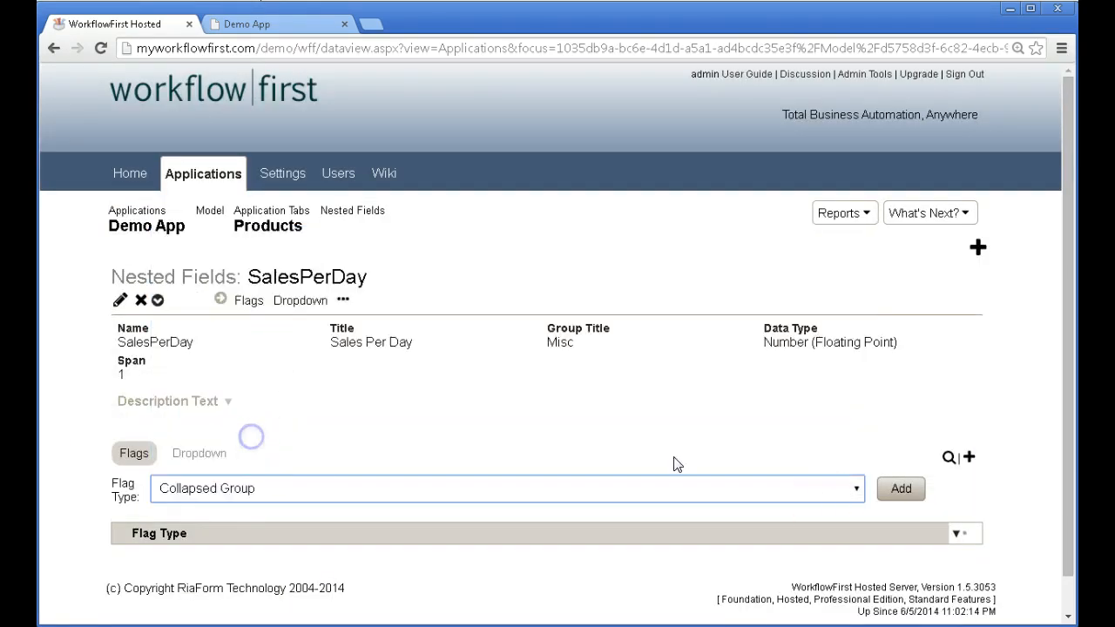
{"action": "left_click", "coordinate": [902, 486]}
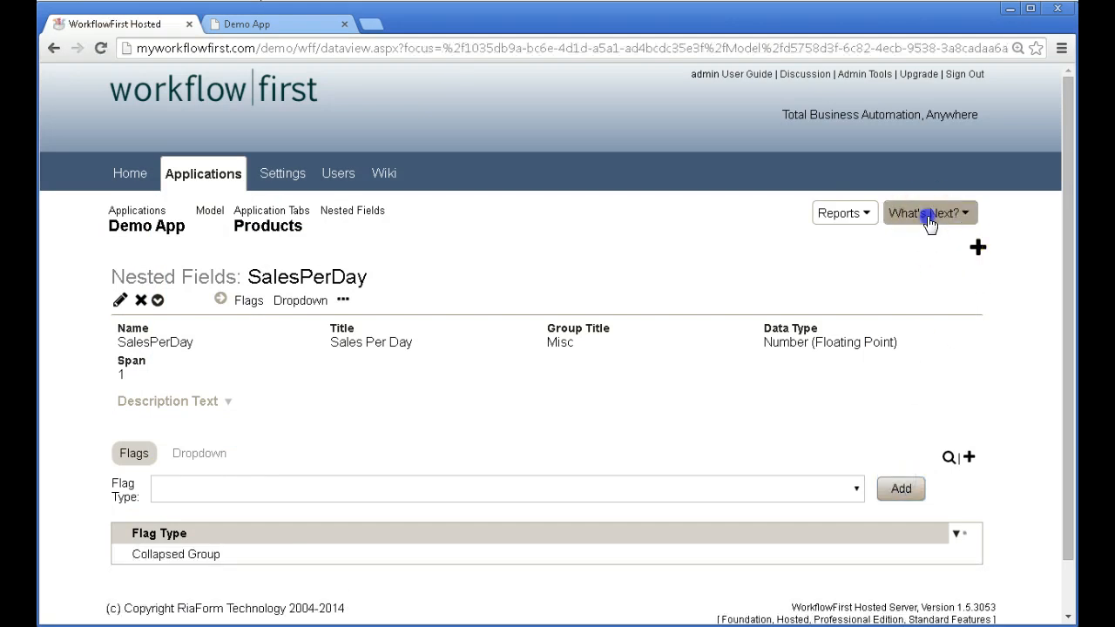
Publish the Demo App with the default publishing options to apply the SalesPerDay group flag
{"action": "left_click", "coordinate": [925, 214]}
{"action": "left_click", "coordinate": [900, 420]}
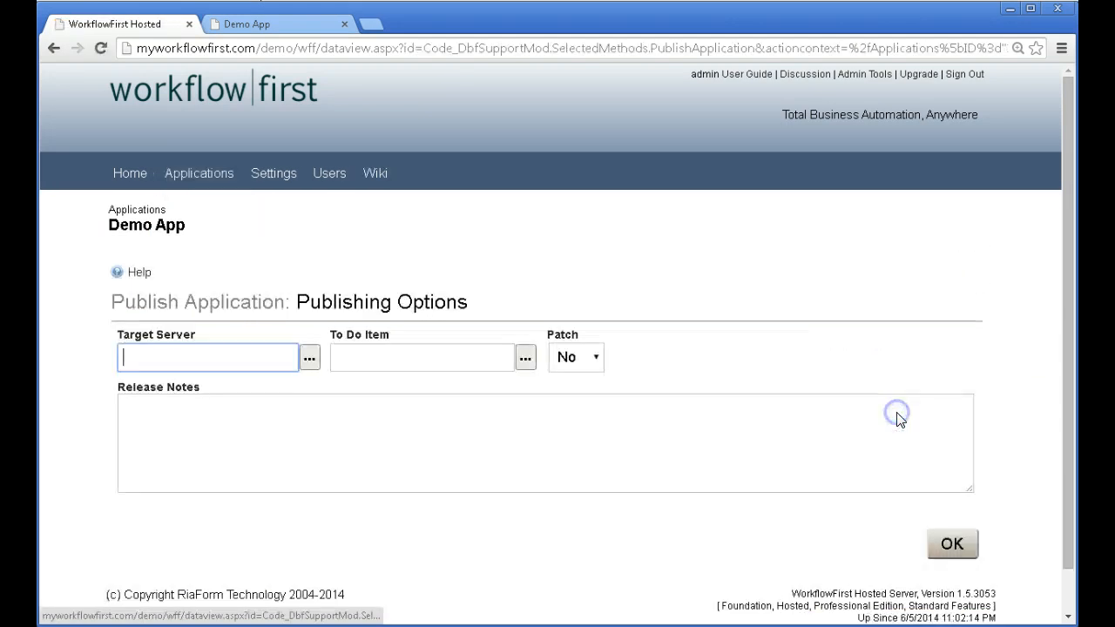
{"action": "left_click", "coordinate": [958, 543]}
Switch to the published Demo App, reload the product form, expand its Inventory and Misc groups, and collapse Misc again
{"action": "left_click", "coordinate": [248, 24]}
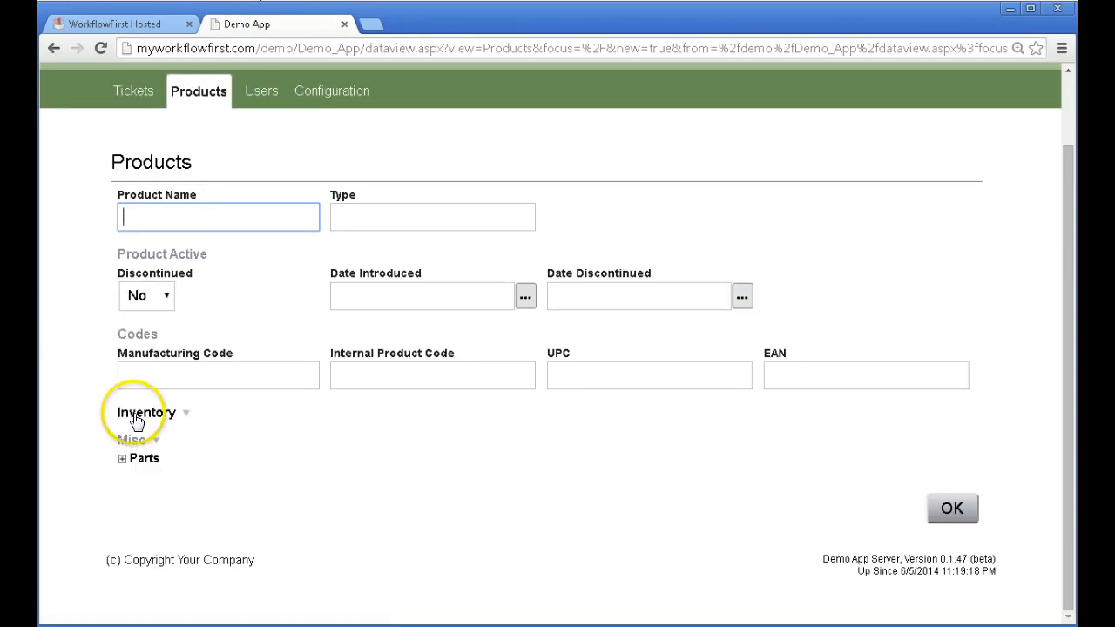
{"action": "left_click", "coordinate": [139, 412]}
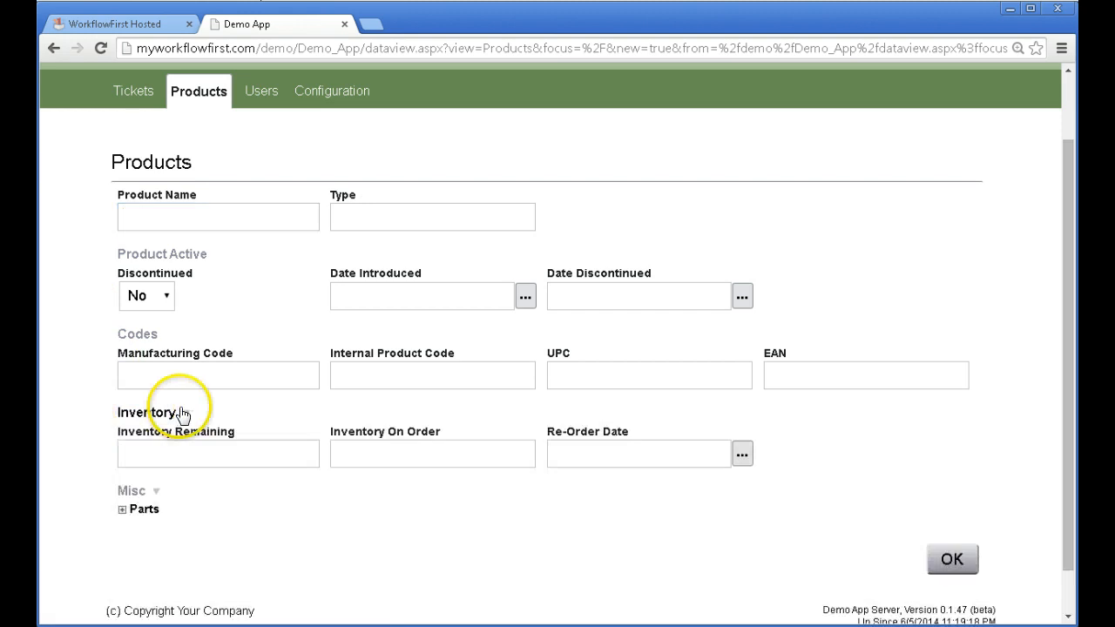
{"action": "left_click", "coordinate": [129, 490]}
{"action": "scroll", "coordinate": [82, 503], "scroll_direction": "down", "scroll_amount": 1}
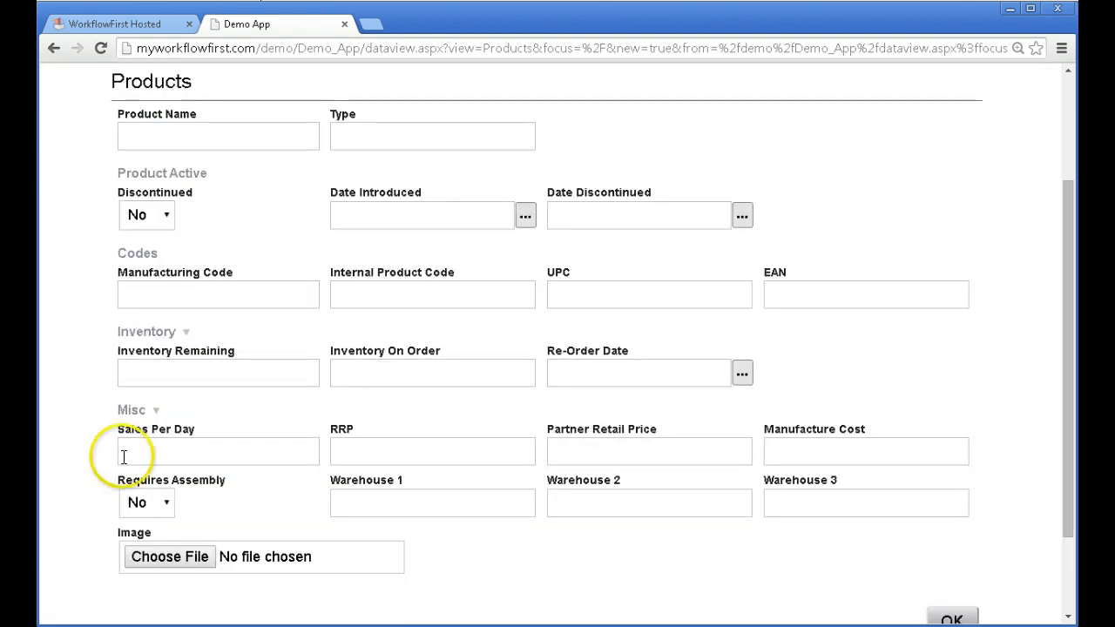
{"action": "left_click", "coordinate": [130, 411]}
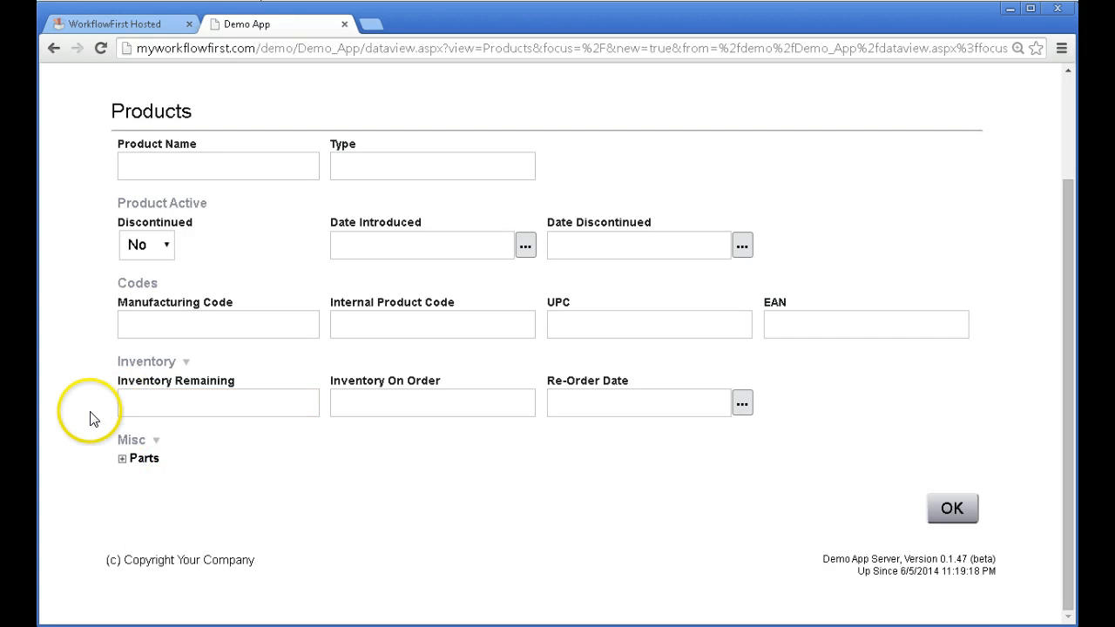
{"action": "scroll", "coordinate": [84, 418], "scroll_direction": "up", "scroll_amount": 1}
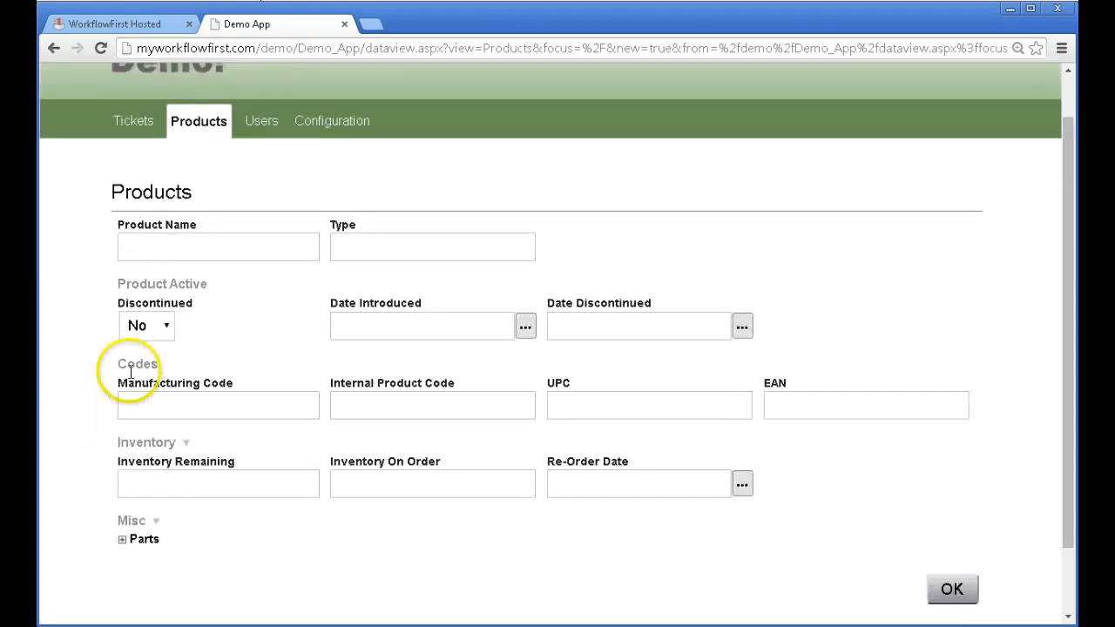
{"action": "left_click", "coordinate": [226, 252]}
{"action": "left_click", "coordinate": [406, 247]}
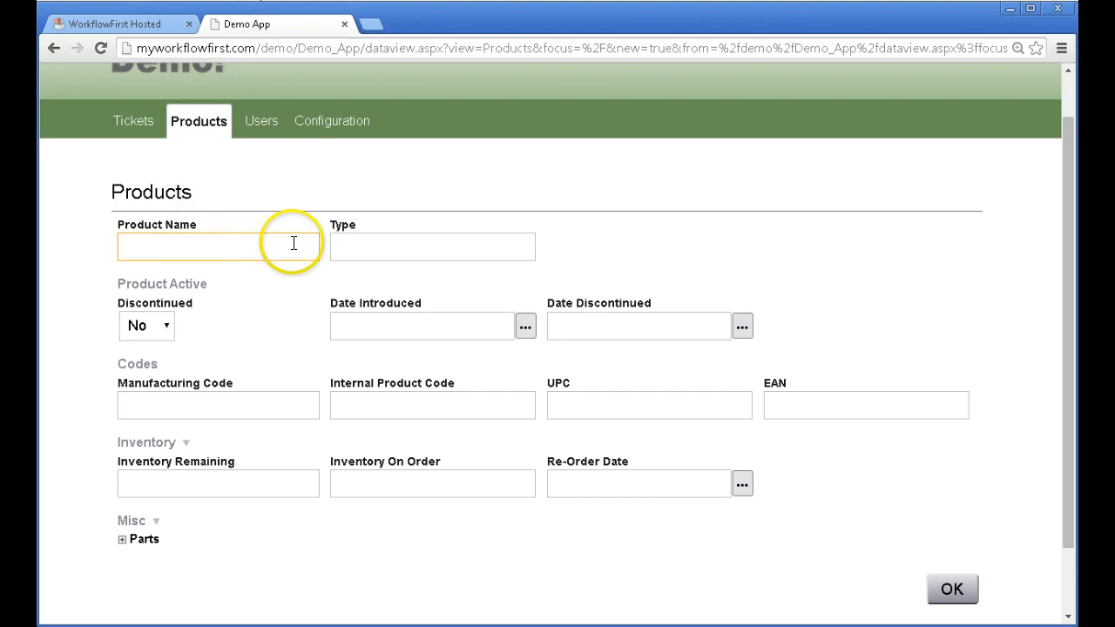
Switch back to WorkflowFirst and set the ProductName field's Span to 2 in its Display Settings
{"action": "left_click", "coordinate": [142, 23]}
{"action": "left_click", "coordinate": [349, 211]}
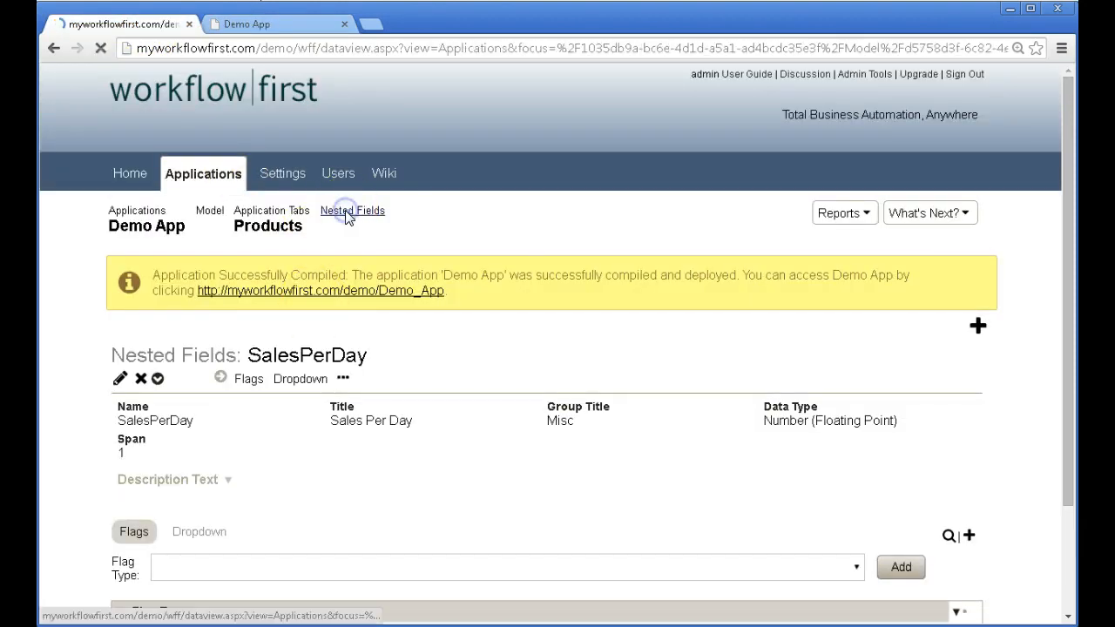
{"action": "mouse_move", "coordinate": [401, 370]}
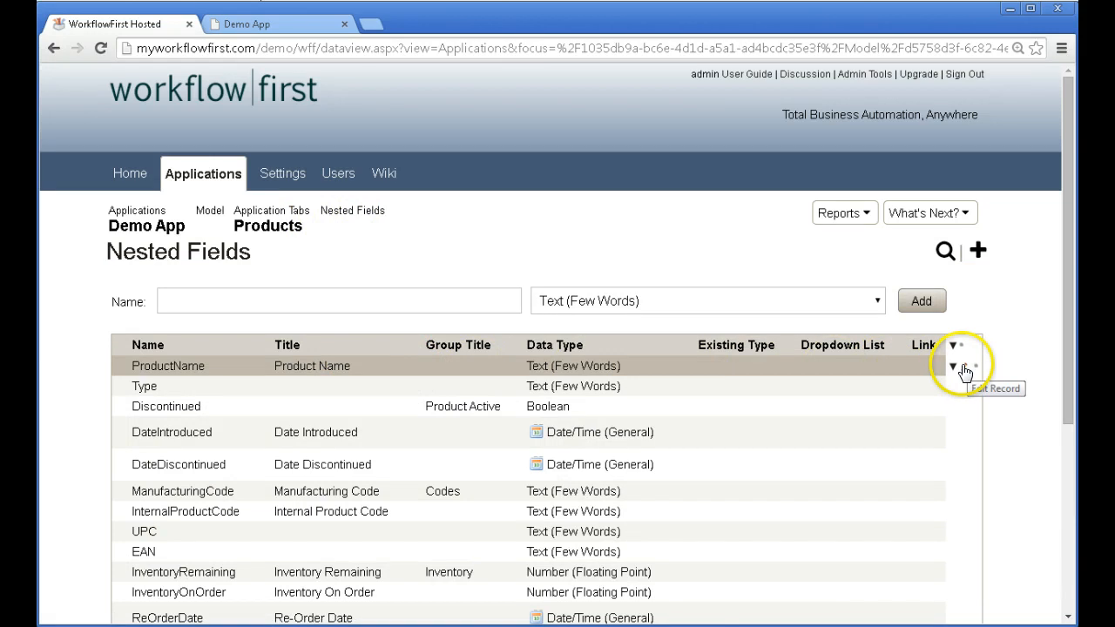
{"action": "left_click", "coordinate": [257, 24]}
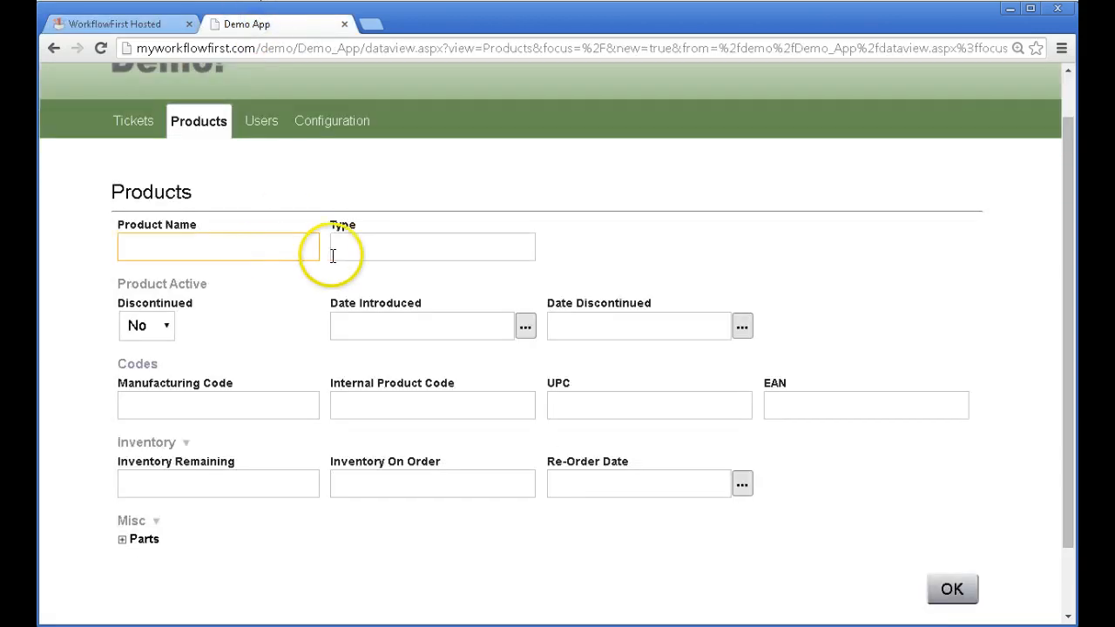
{"action": "left_click", "coordinate": [120, 24]}
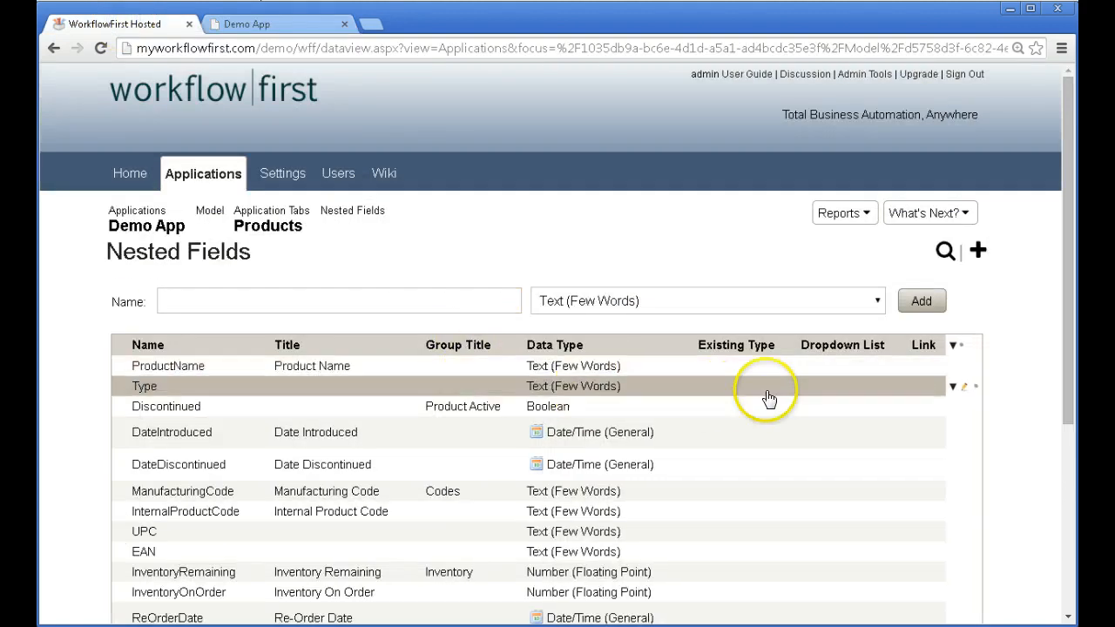
{"action": "left_click", "coordinate": [961, 366]}
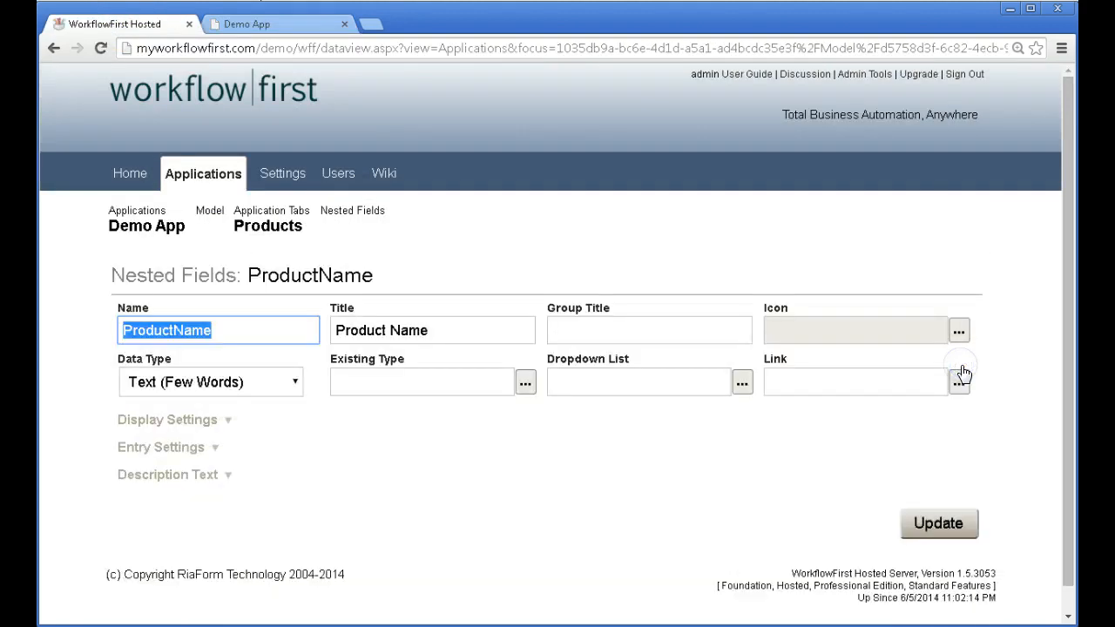
{"action": "left_click", "coordinate": [190, 421]}
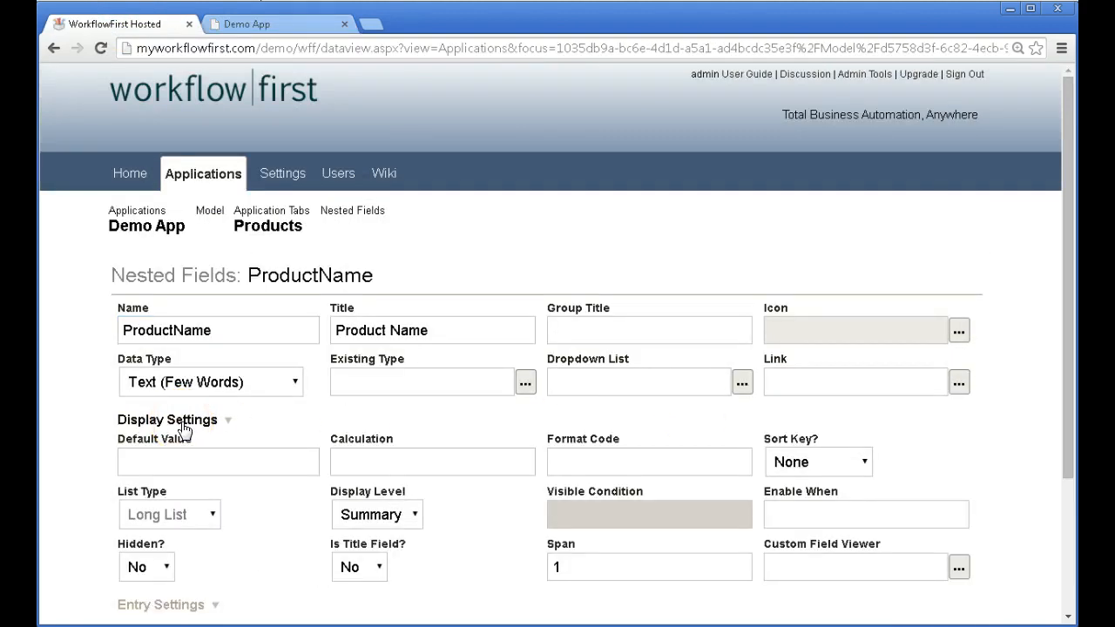
{"action": "mouse_move", "coordinate": [565, 549]}
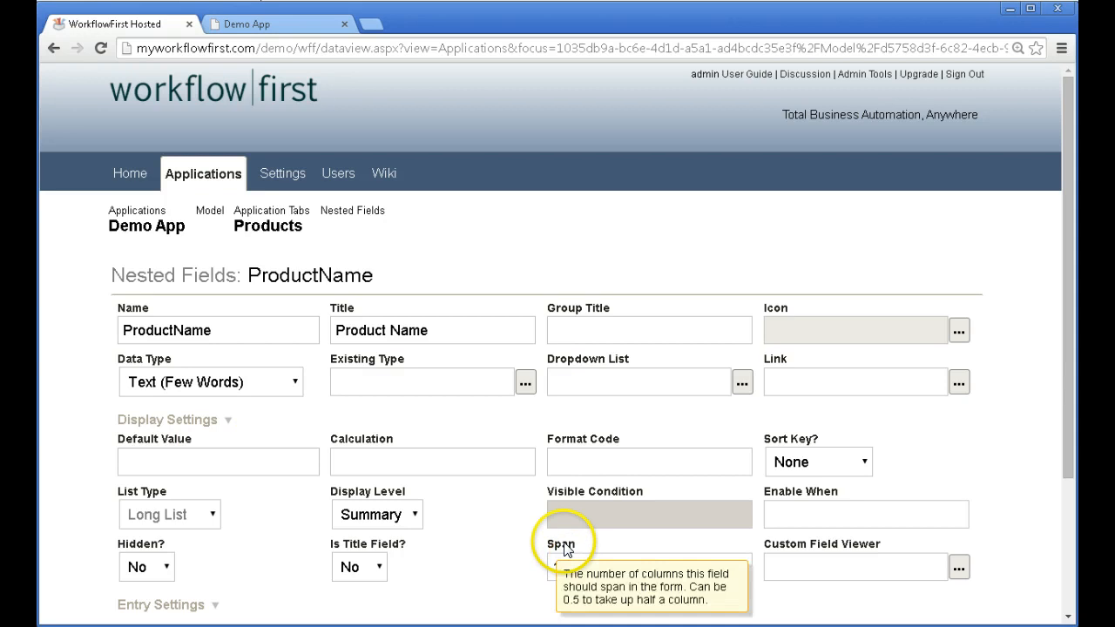
{"action": "left_click", "coordinate": [590, 565]}
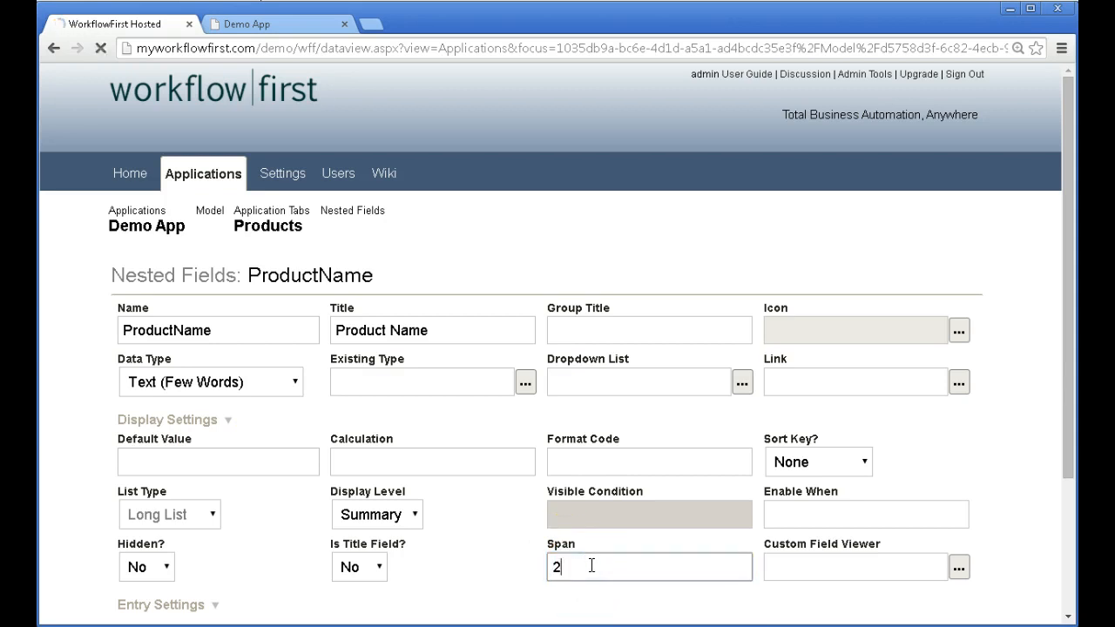
Publish the Demo App with the default publishing options to apply the ProductName span
{"action": "left_click", "coordinate": [925, 212]}
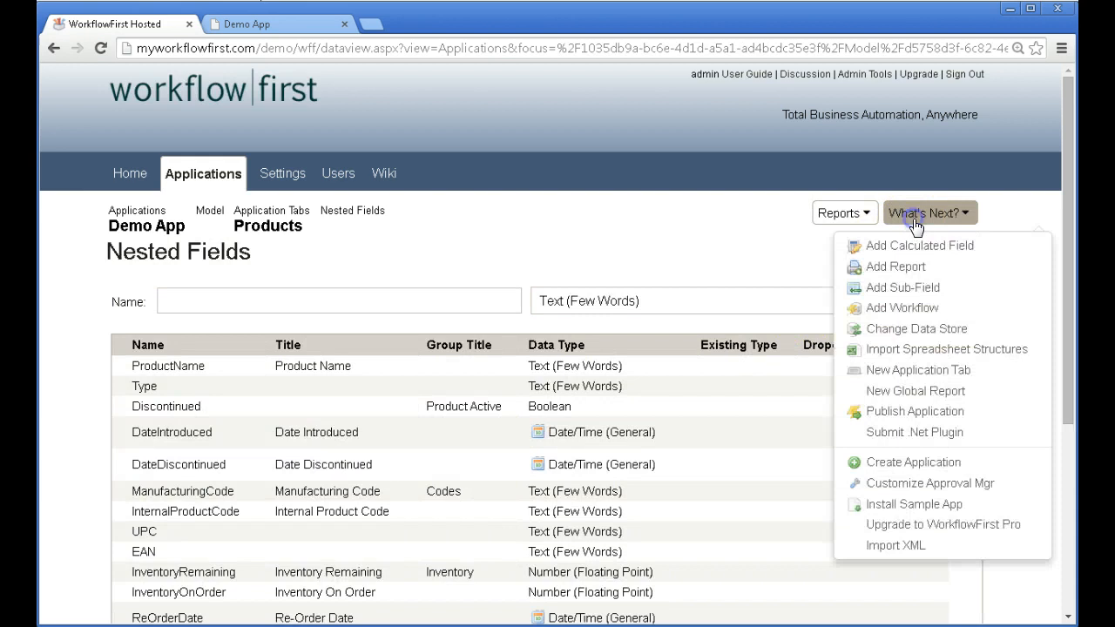
{"action": "left_click", "coordinate": [906, 409]}
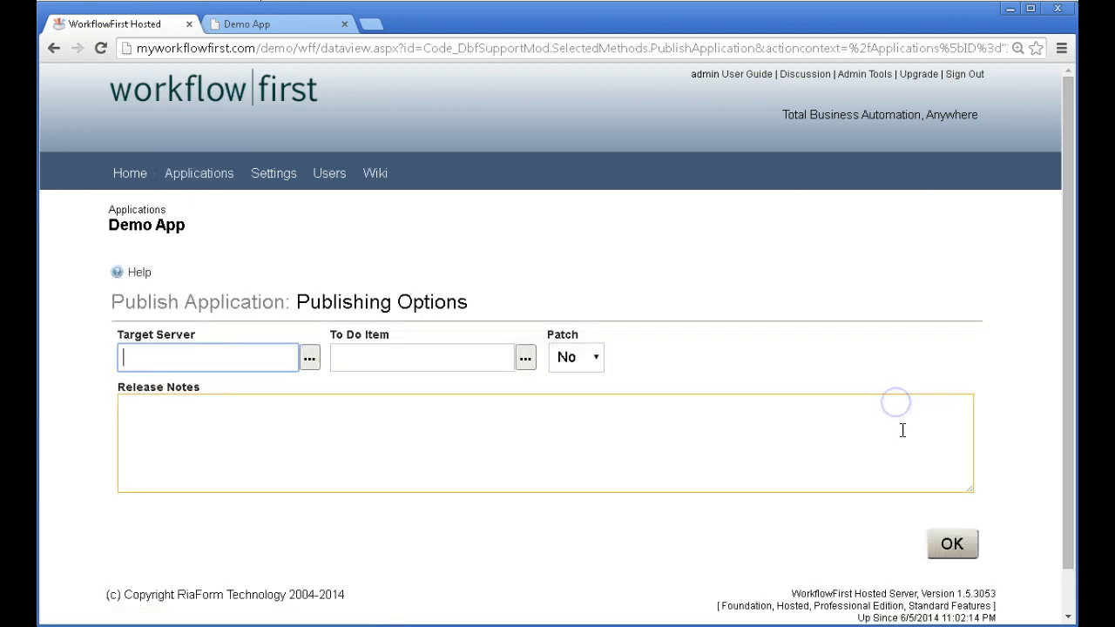
{"action": "left_click", "coordinate": [949, 545]}
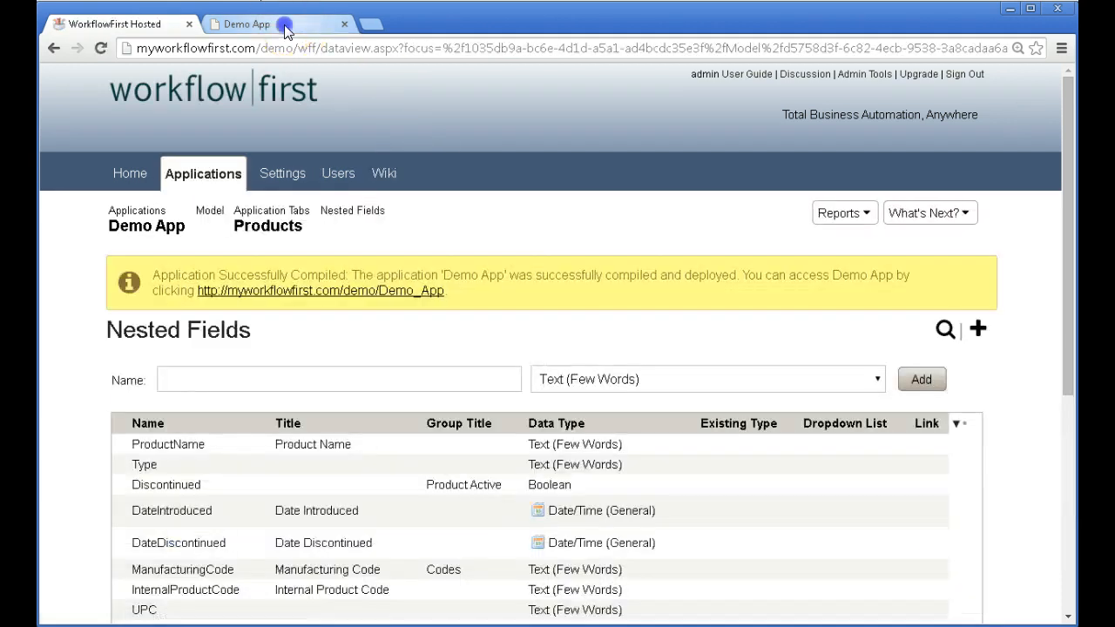
Switch to the published Demo App, reload the product form to check the Product Name field's width, and return to WorkflowFirst
{"action": "left_click", "coordinate": [286, 31]}
{"action": "key", "text": "F5"}
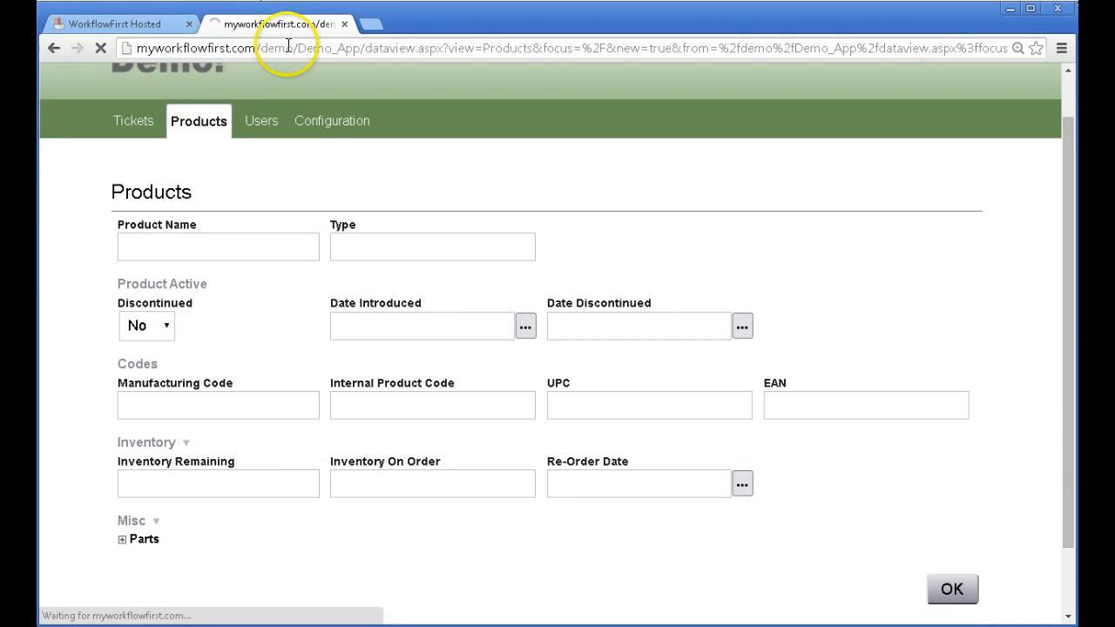
{"action": "left_click", "coordinate": [403, 172]}
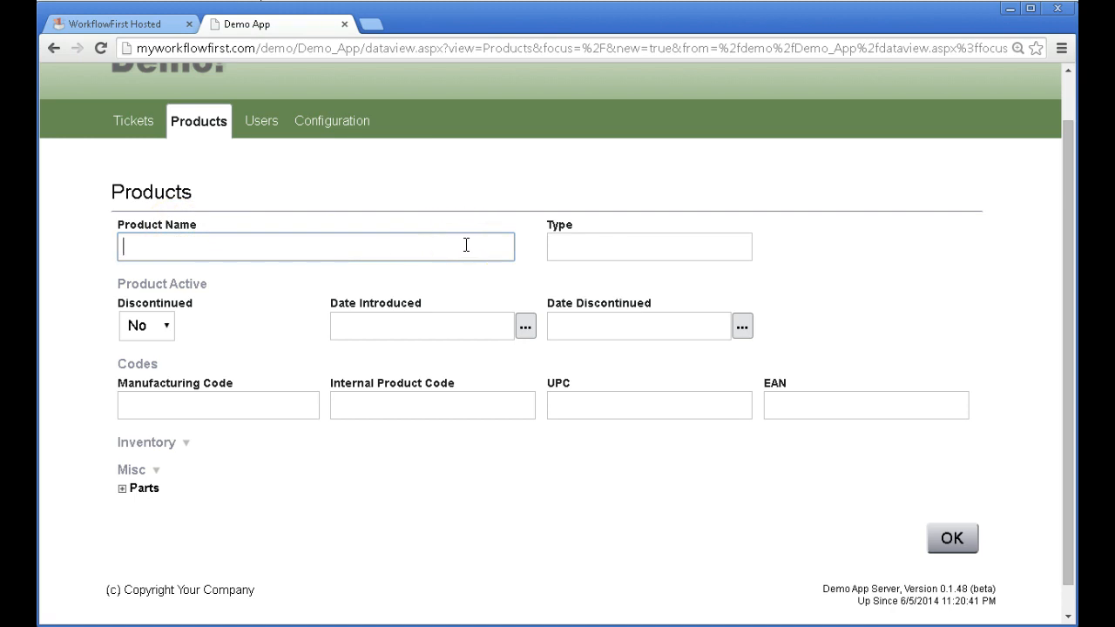
{"action": "left_click", "coordinate": [433, 199]}
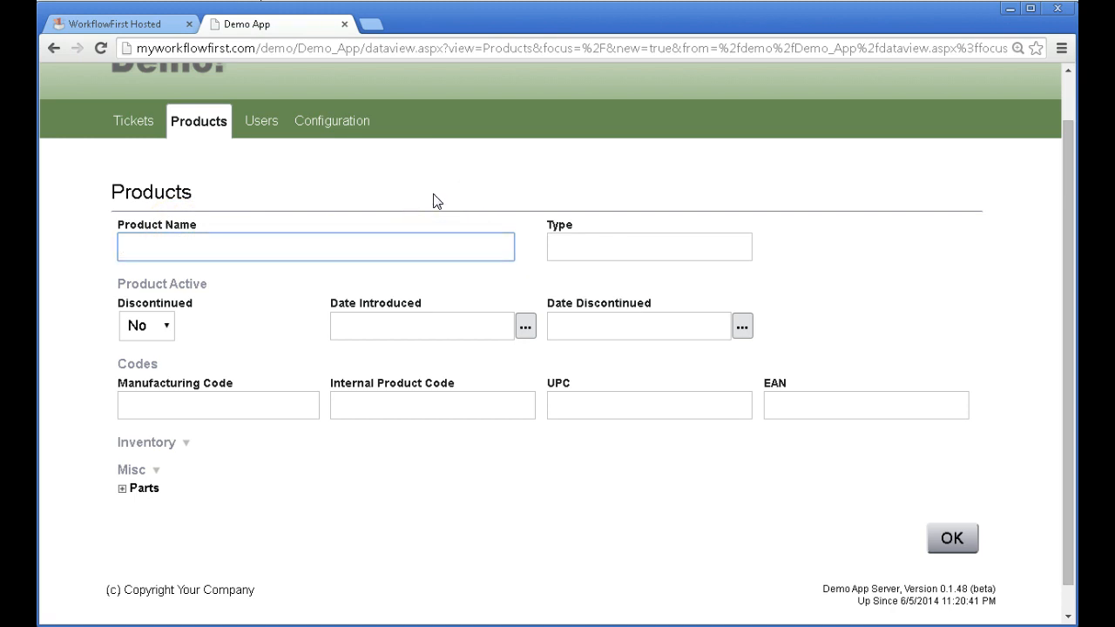
{"action": "left_click", "coordinate": [280, 323]}
{"action": "left_click", "coordinate": [214, 324]}
{"action": "left_click", "coordinate": [103, 25]}
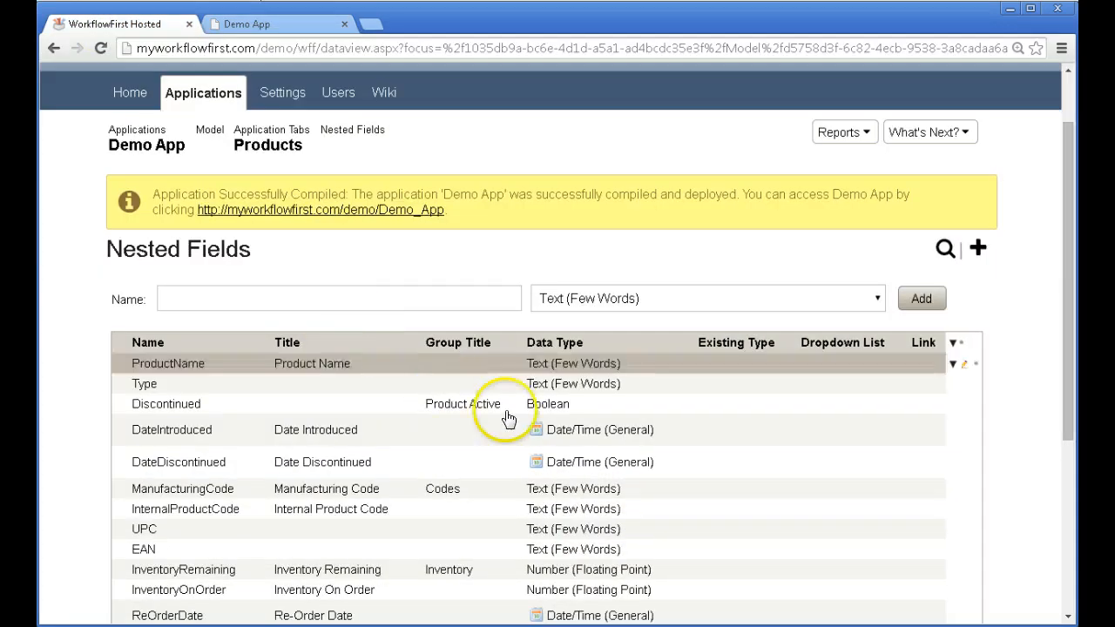
{"action": "mouse_move", "coordinate": [806, 467]}
{"action": "left_click", "coordinate": [964, 467]}
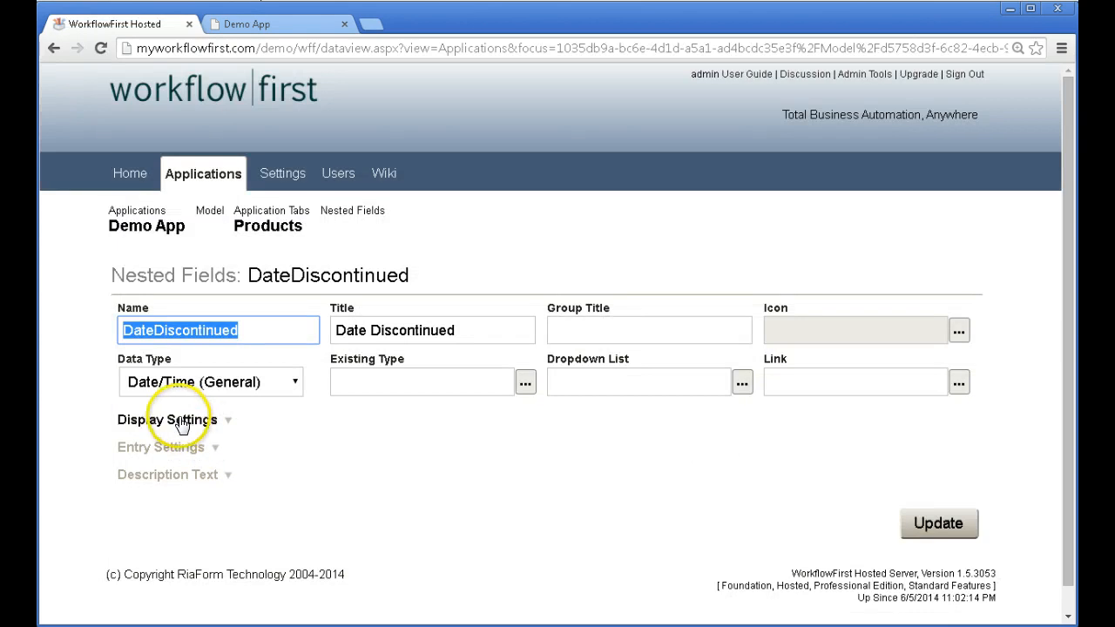
{"action": "left_click", "coordinate": [248, 24]}
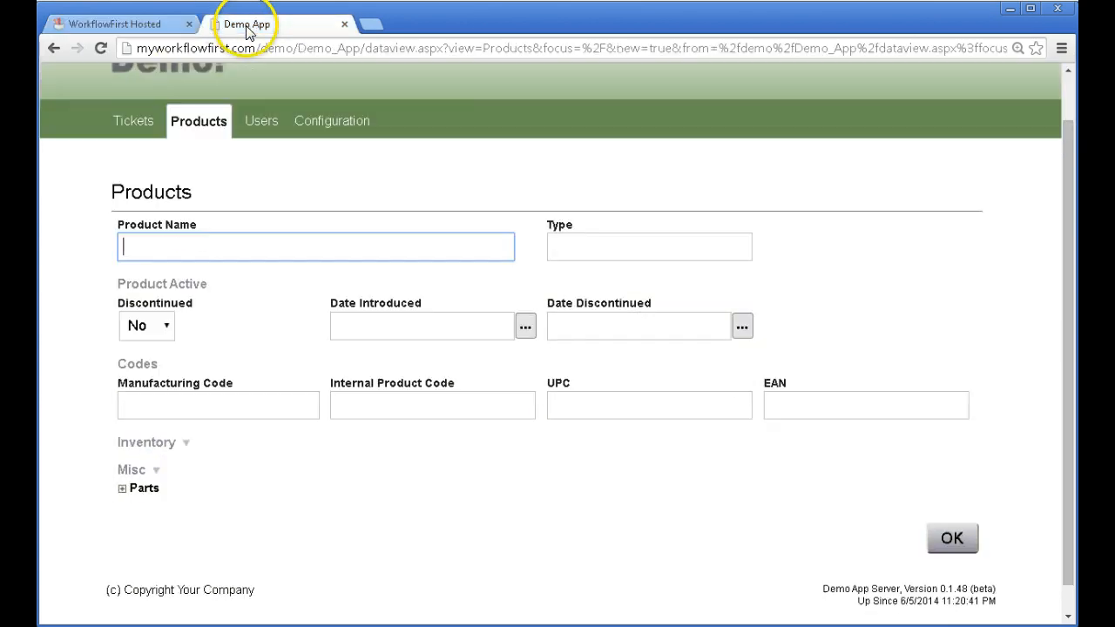
{"action": "left_click", "coordinate": [144, 25]}
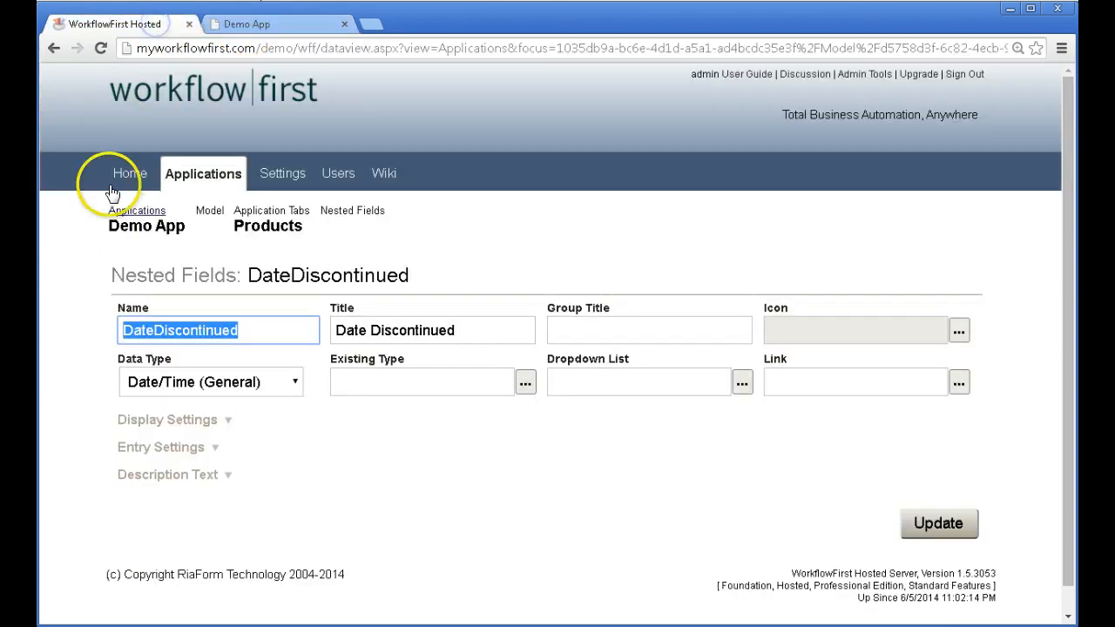
{"action": "left_click", "coordinate": [53, 48]}
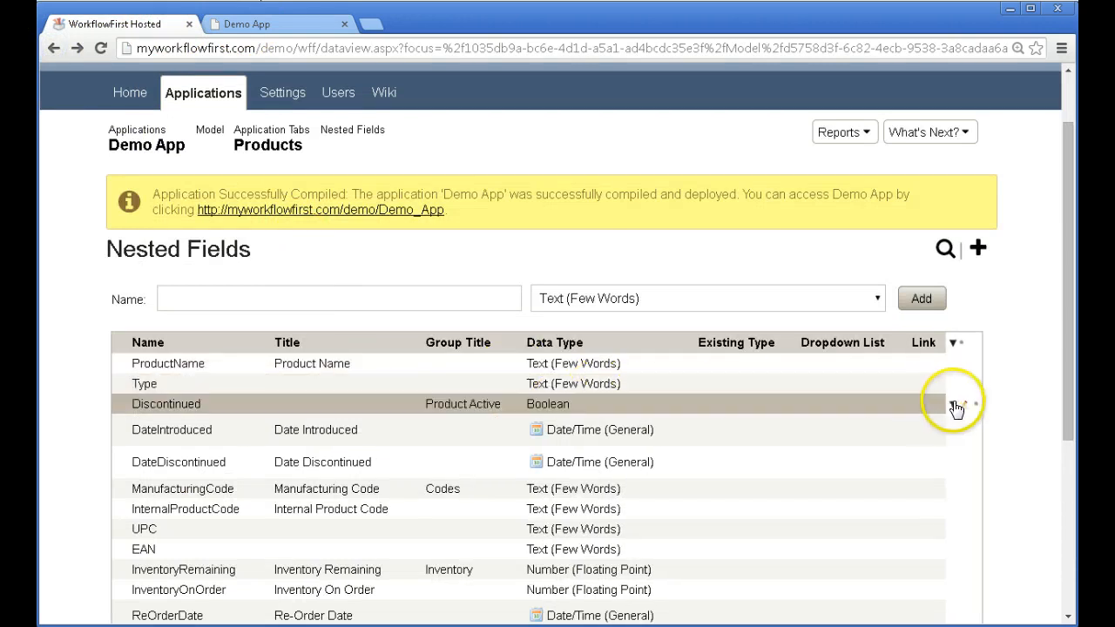
Open the Discontinued field for editing and set its Span to 0.5 in the Display Settings
{"action": "left_click", "coordinate": [965, 407]}
{"action": "left_click", "coordinate": [155, 420]}
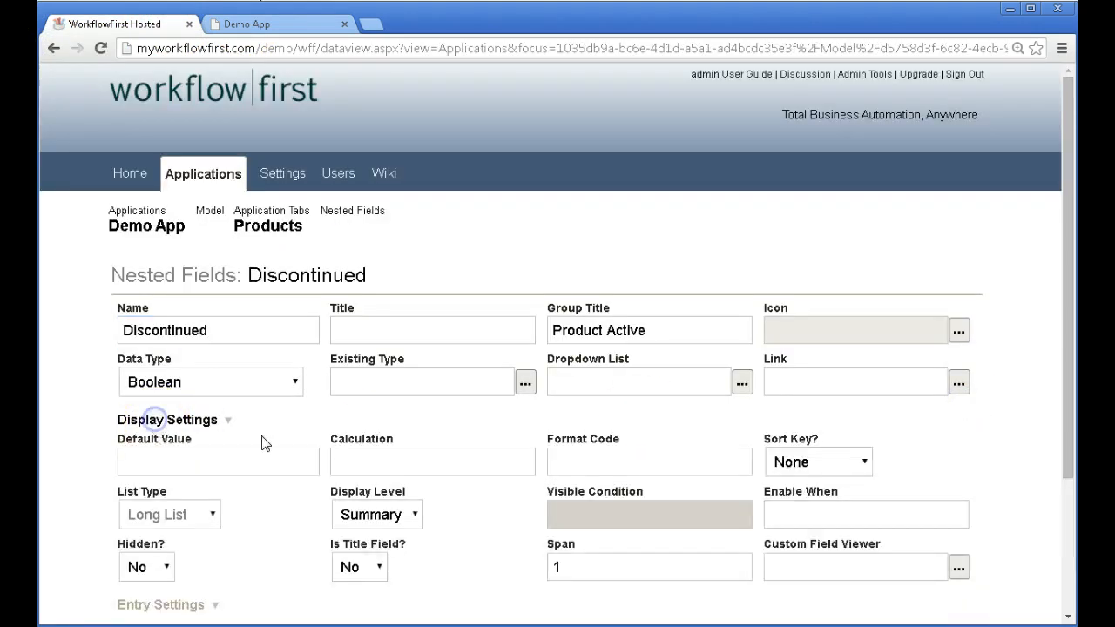
{"action": "left_click", "coordinate": [622, 571]}
{"action": "key", "text": "BackSpace"}
{"action": "type", "text": "0.5"}
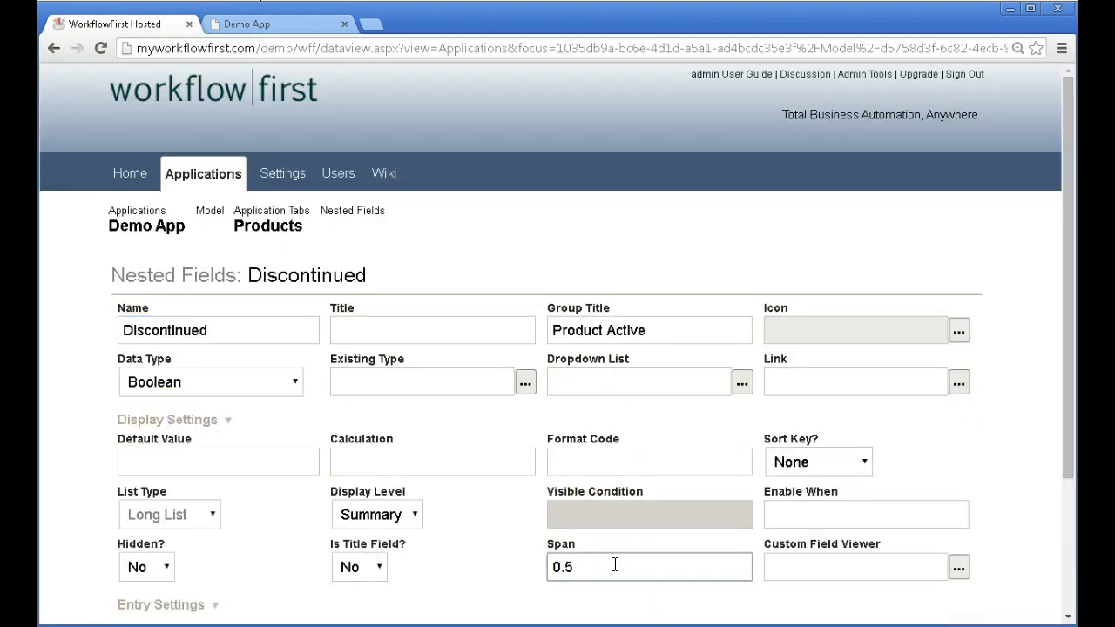
{"action": "key", "text": "Return"}
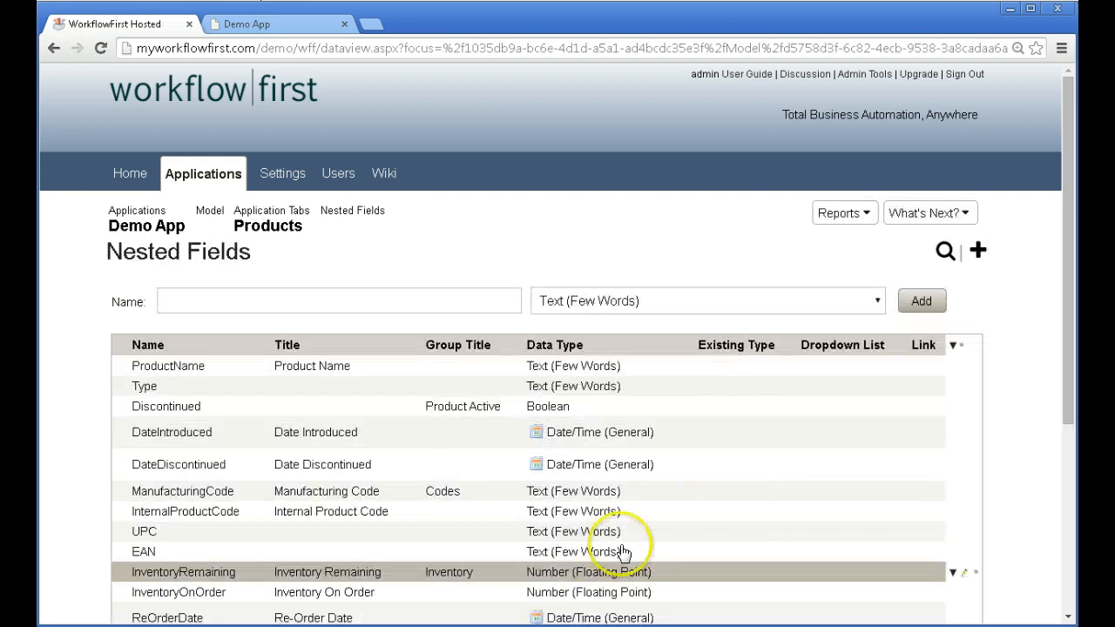
Publish the Demo App with the default publishing options and reload its product form to check the Discontinued field's width
{"action": "left_click", "coordinate": [928, 216]}
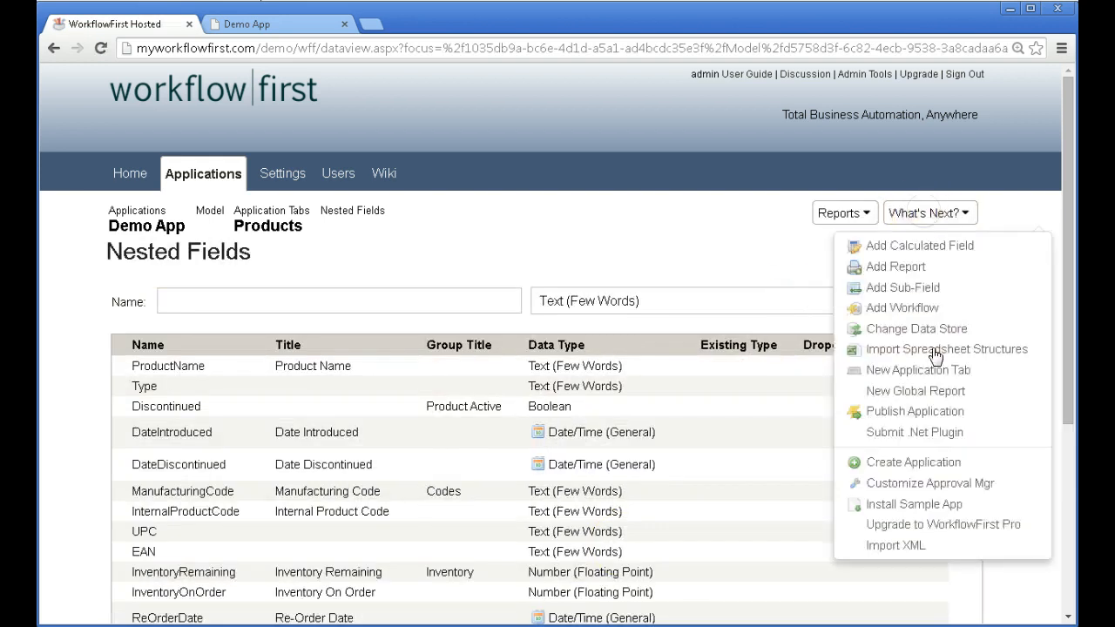
{"action": "left_click", "coordinate": [928, 411]}
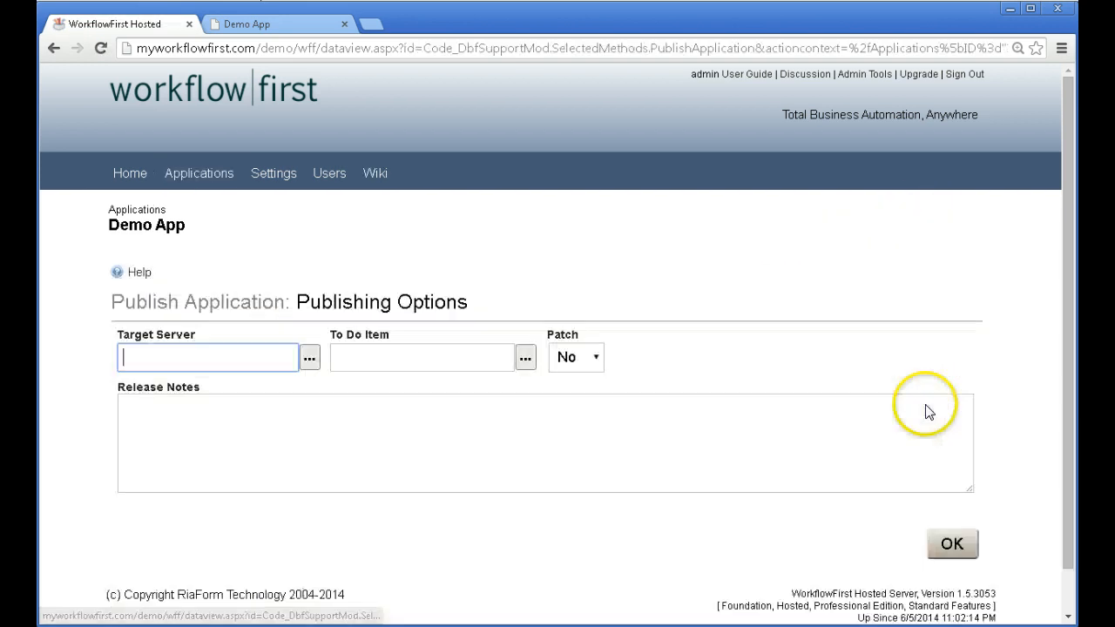
{"action": "left_click", "coordinate": [952, 543]}
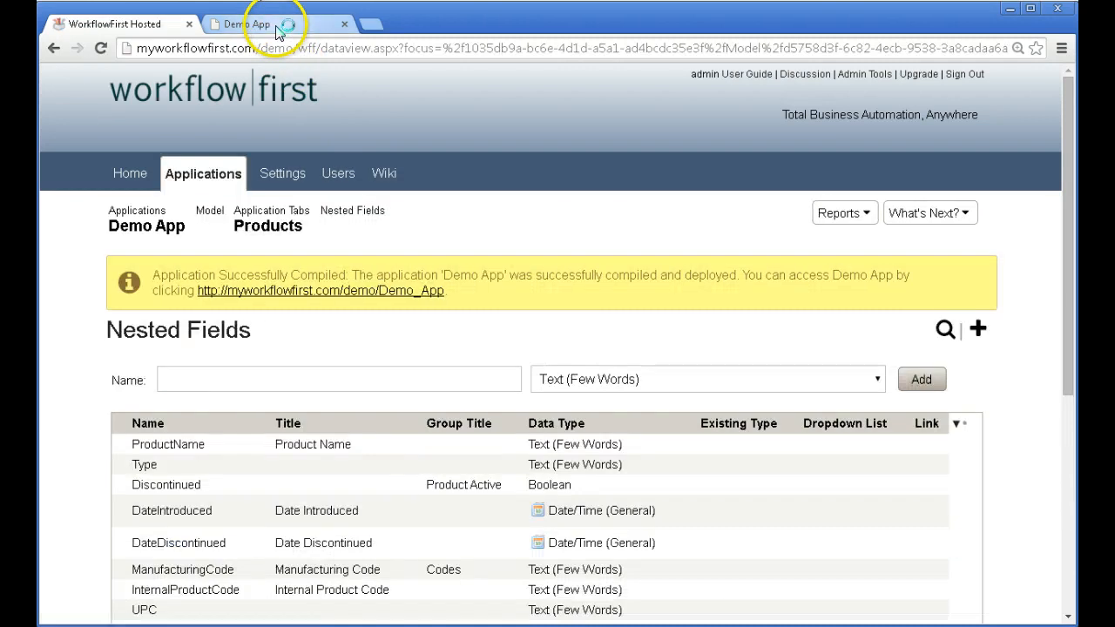
{"action": "left_click", "coordinate": [282, 22]}
{"action": "key", "text": "F5"}
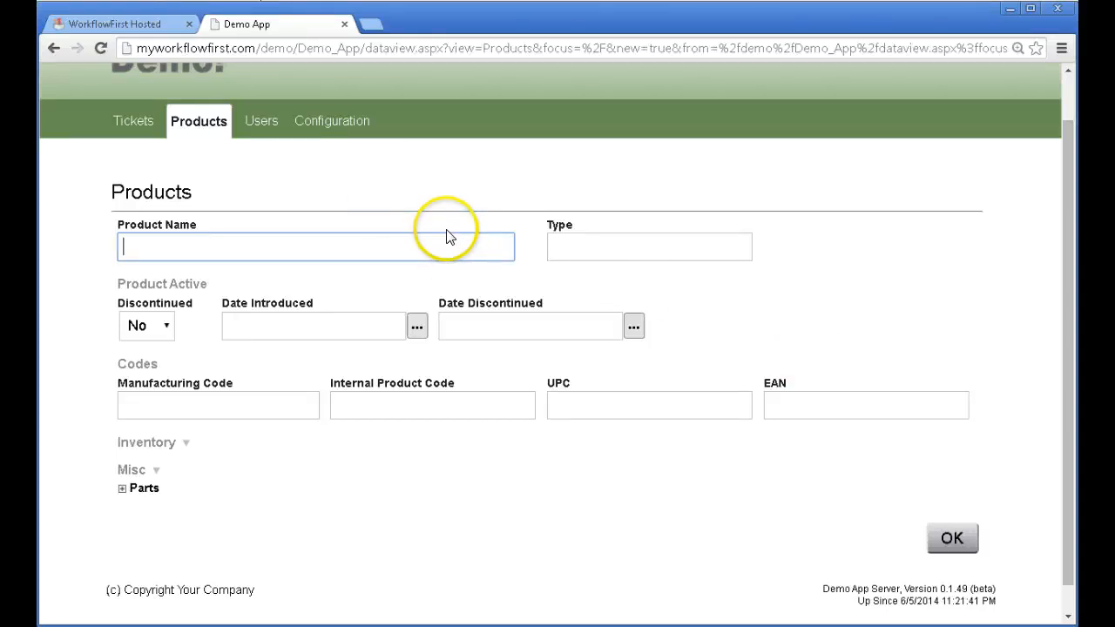
In WorkflowFirst, examine the Form Horiz Fields setting in a new Advanced record for the Products tab, leave it unsaved, and review the published form's layout
{"action": "left_click", "coordinate": [122, 24]}
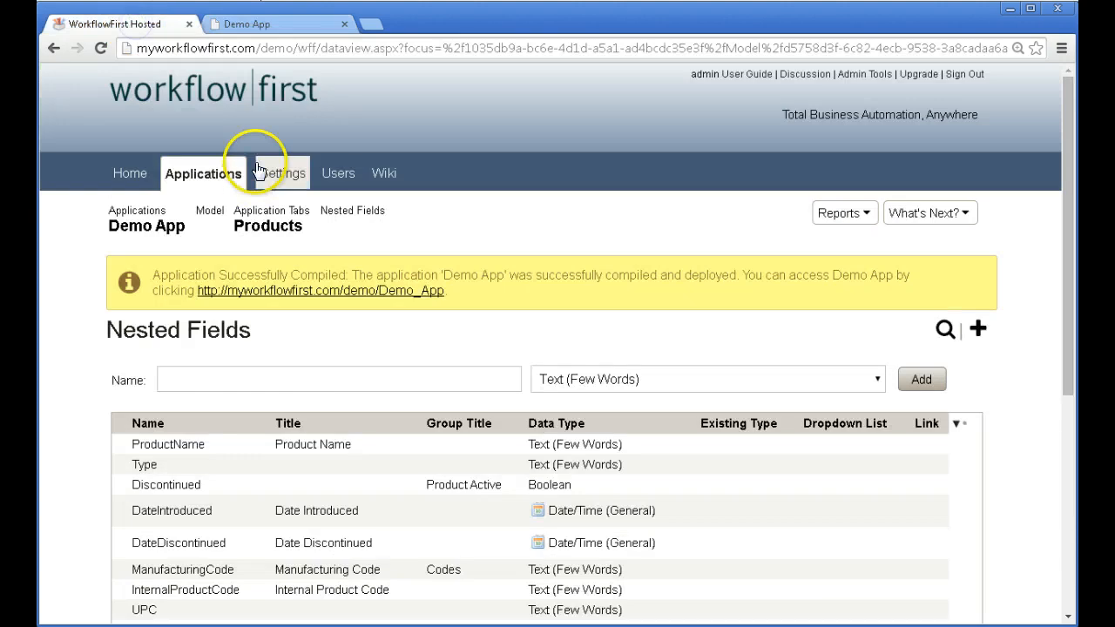
{"action": "left_click", "coordinate": [290, 230]}
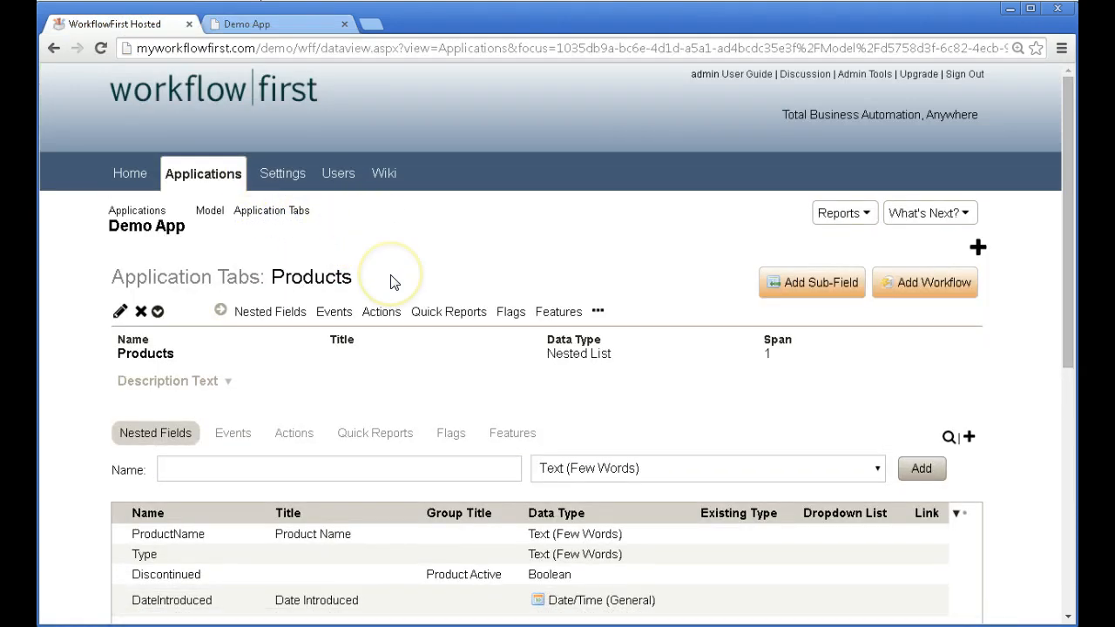
{"action": "left_click", "coordinate": [597, 311]}
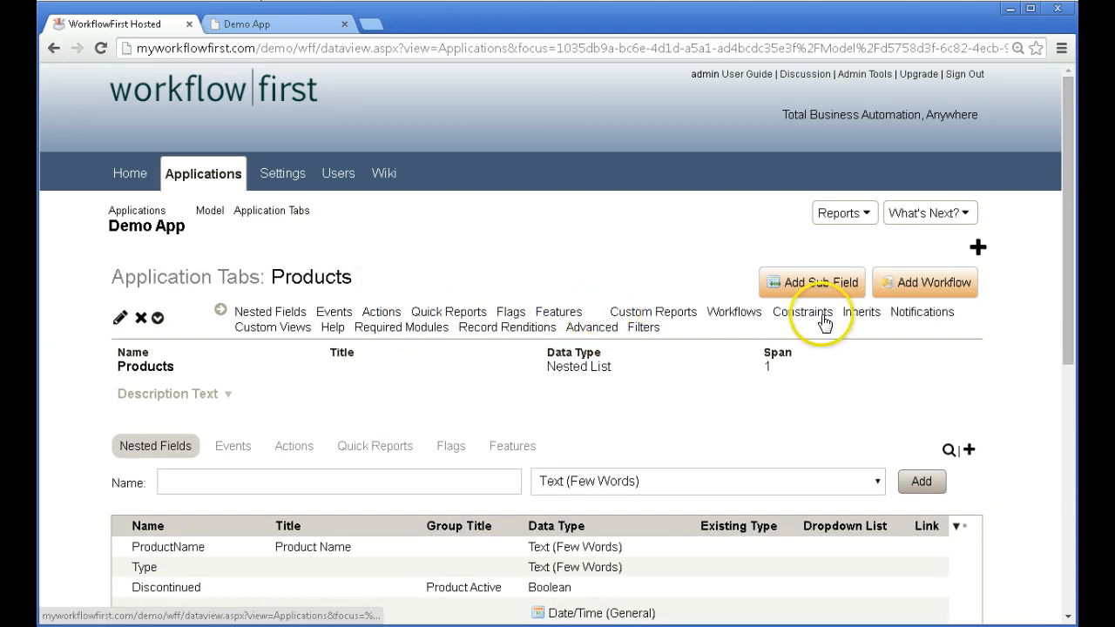
{"action": "left_click", "coordinate": [605, 334]}
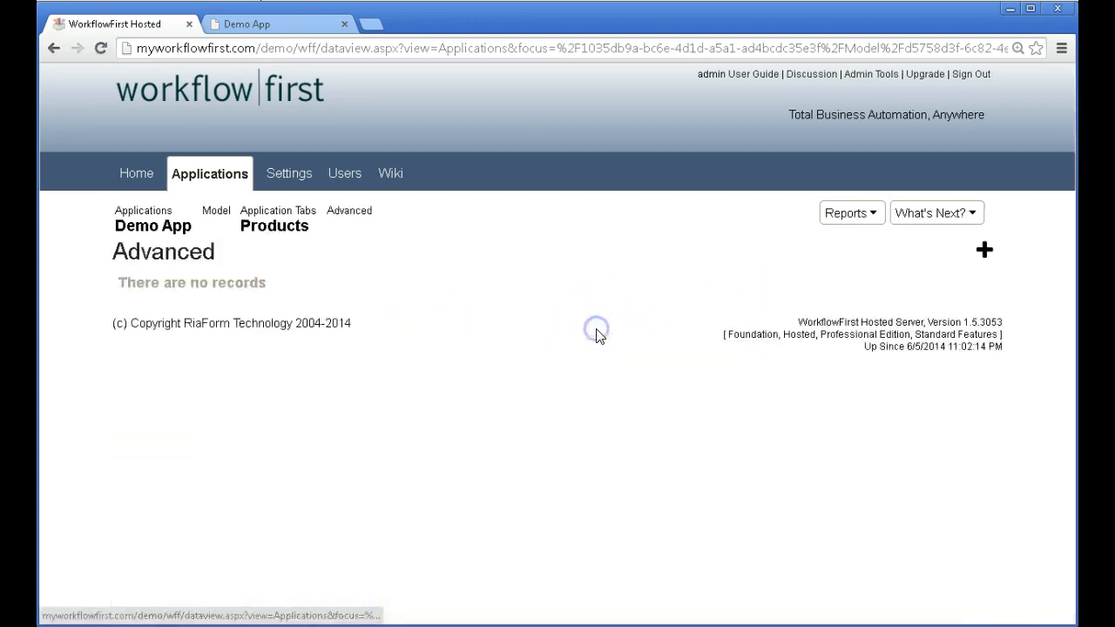
{"action": "left_click", "coordinate": [977, 249]}
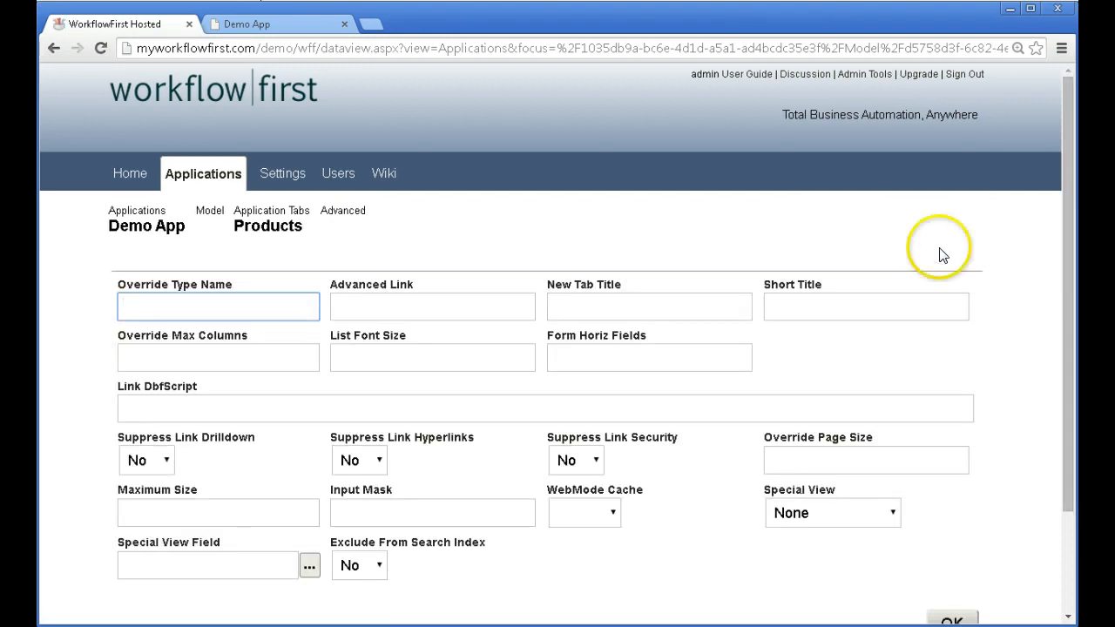
{"action": "left_click", "coordinate": [558, 416]}
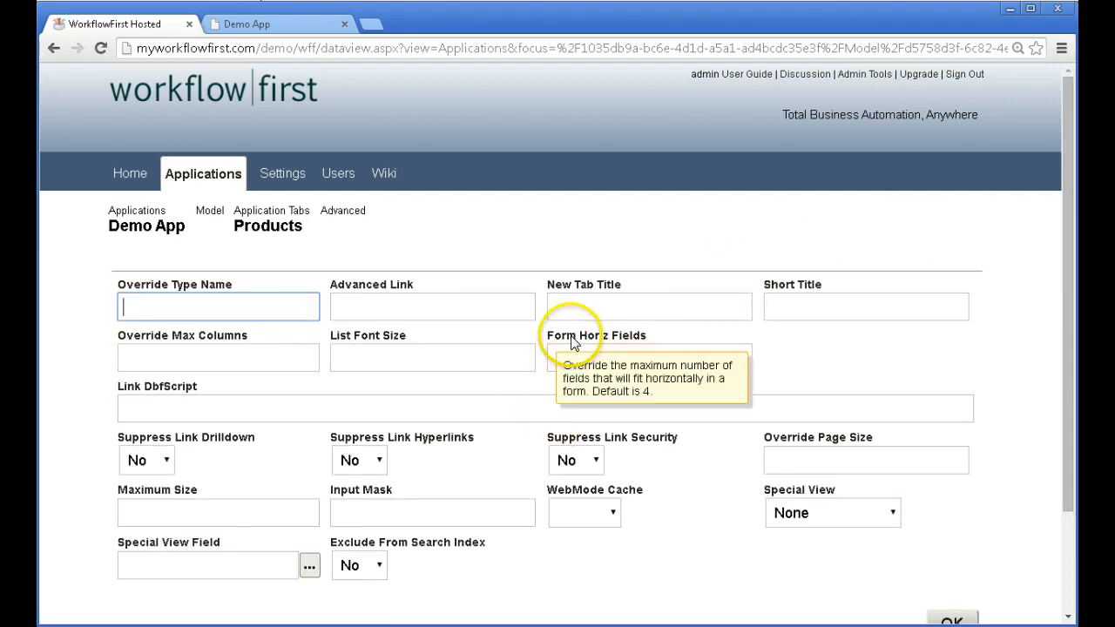
{"action": "mouse_move", "coordinate": [630, 346]}
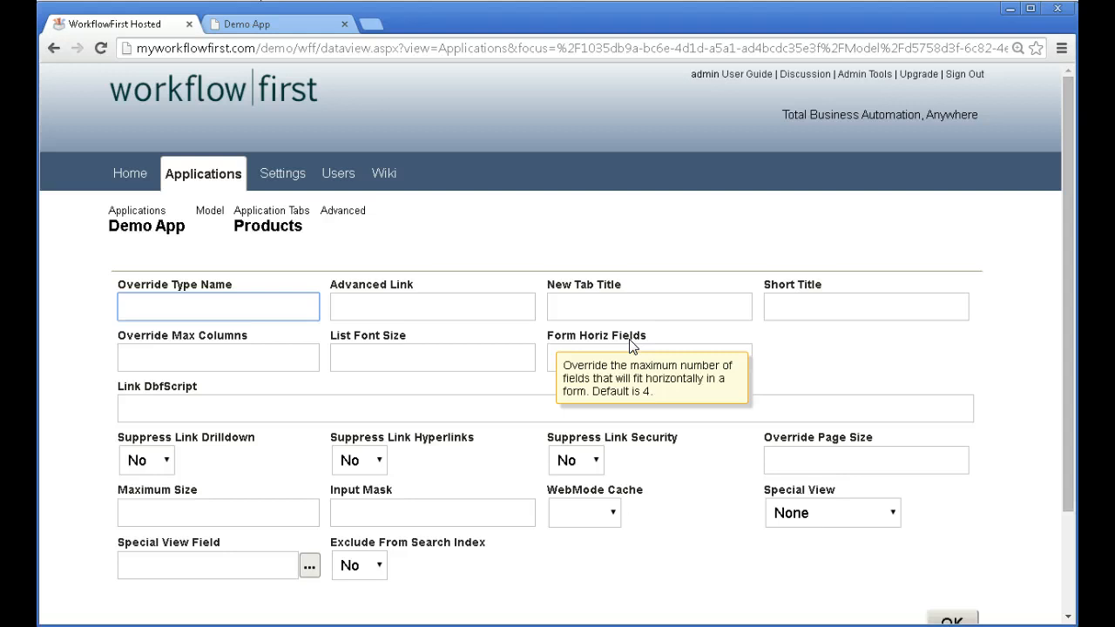
{"action": "left_click", "coordinate": [623, 354]}
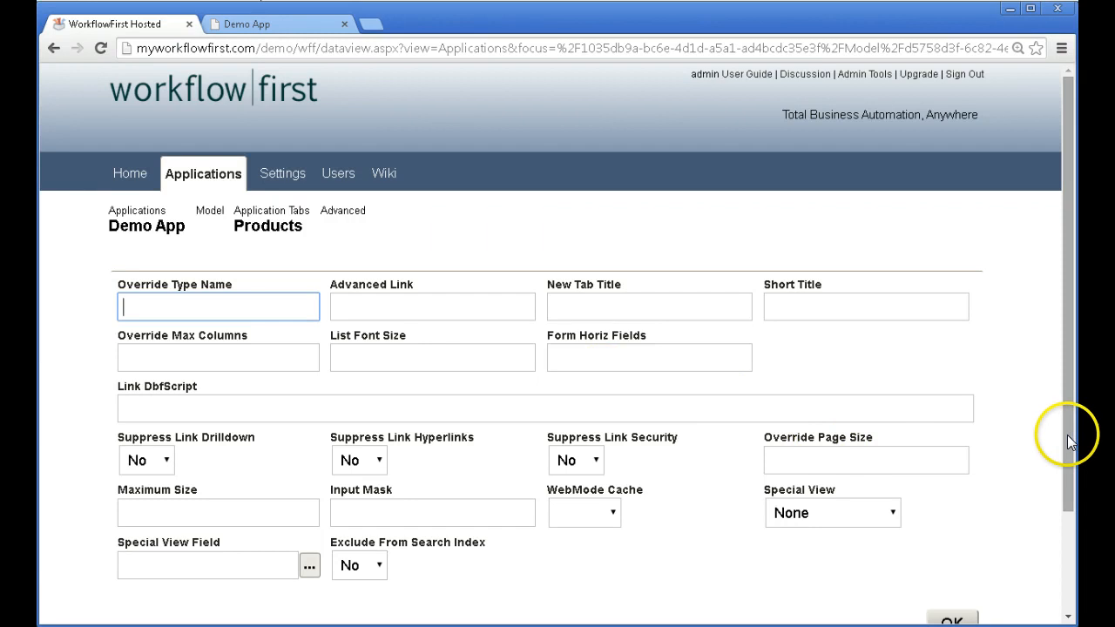
{"action": "left_click", "coordinate": [54, 48]}
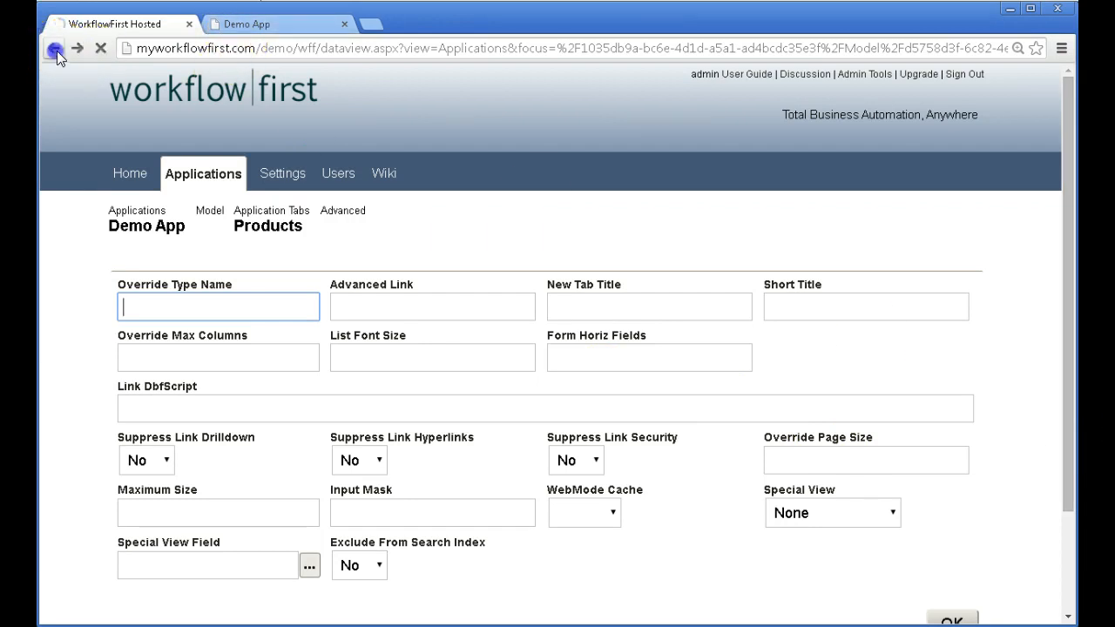
{"action": "left_click", "coordinate": [279, 25]}
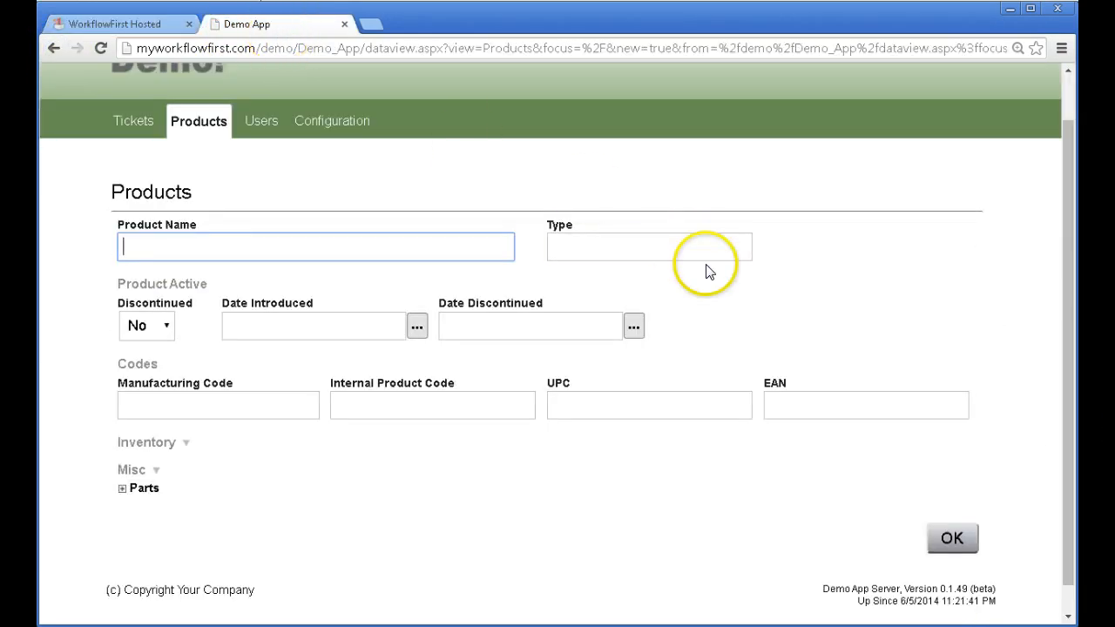
{"action": "left_click", "coordinate": [155, 26]}
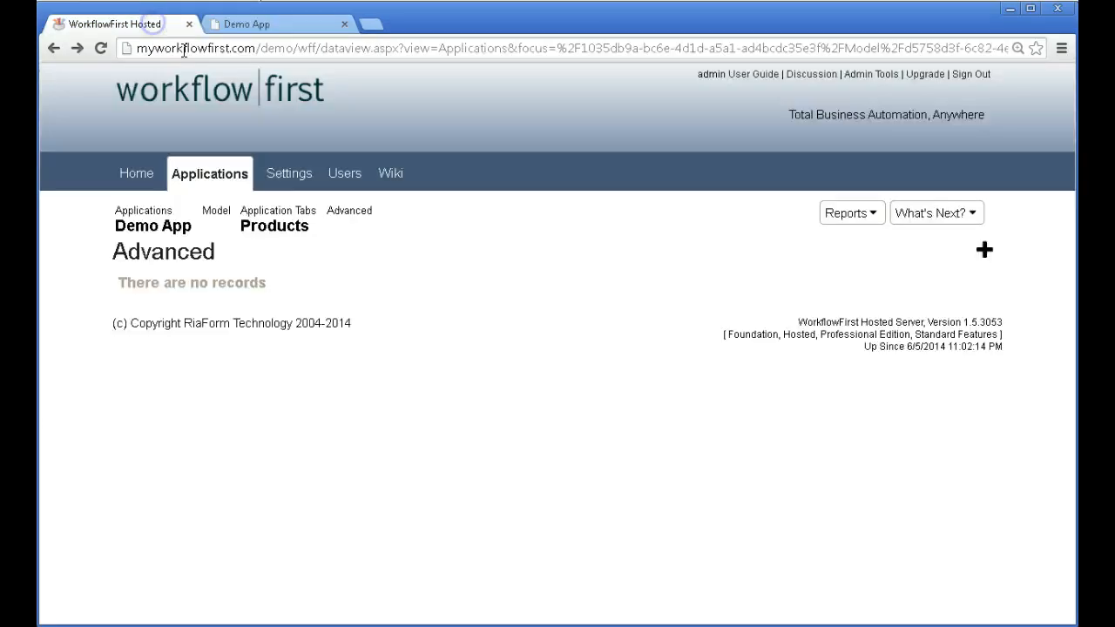
Open the UPC field from the Products tab's nested fields and add the Extra Large flag to it
{"action": "left_click", "coordinate": [294, 226]}
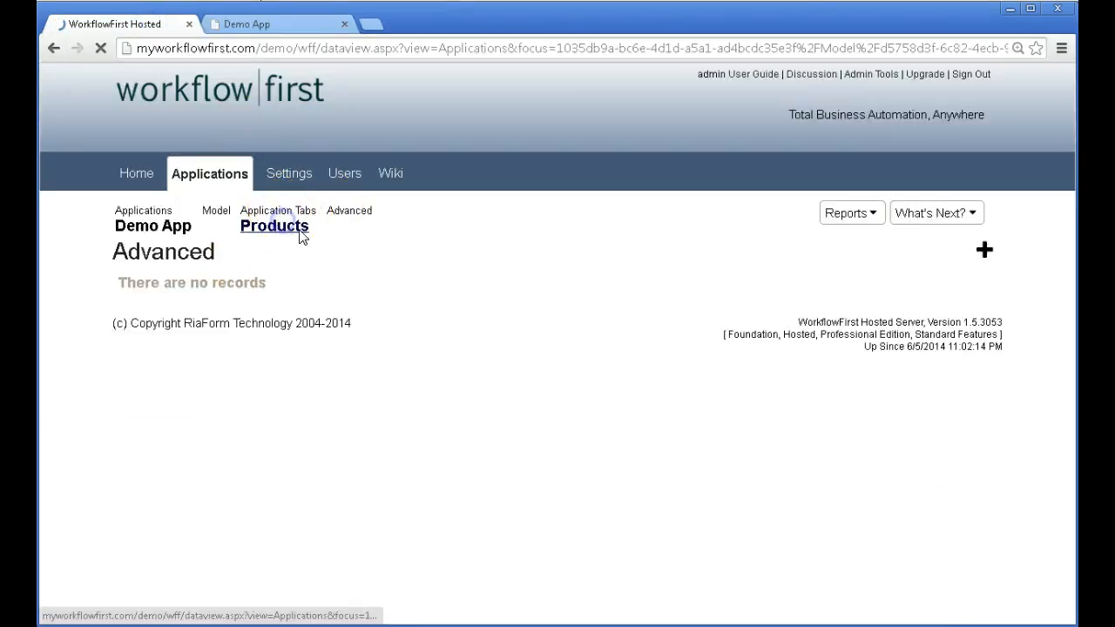
{"action": "scroll", "coordinate": [313, 340], "scroll_direction": "down", "scroll_amount": 1}
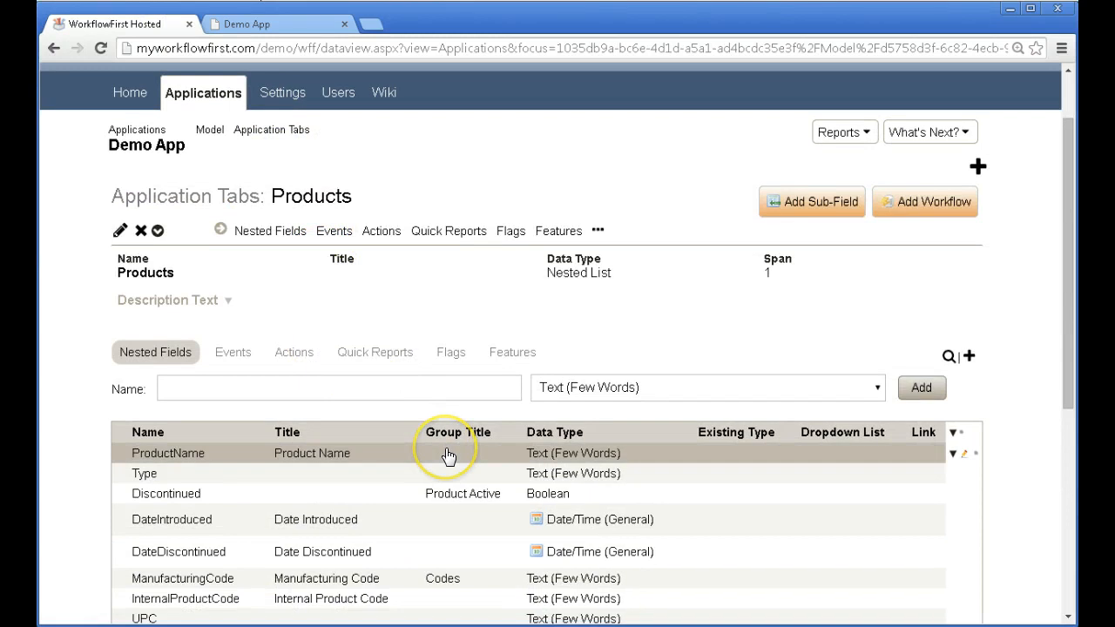
{"action": "scroll", "coordinate": [443, 488], "scroll_direction": "down", "scroll_amount": 2}
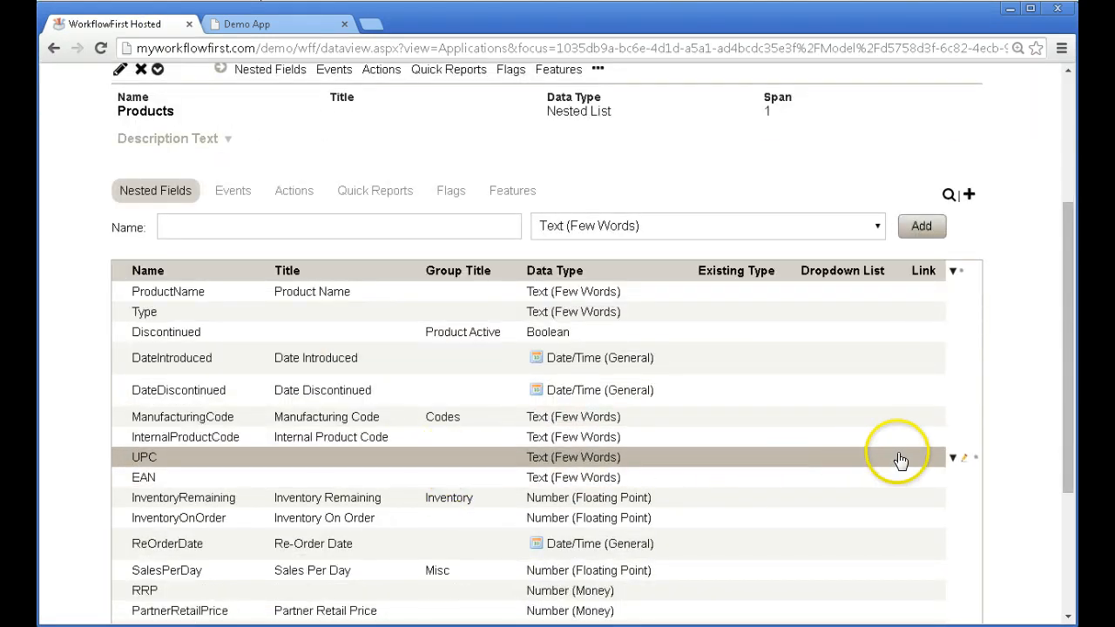
{"action": "left_click", "coordinate": [903, 460]}
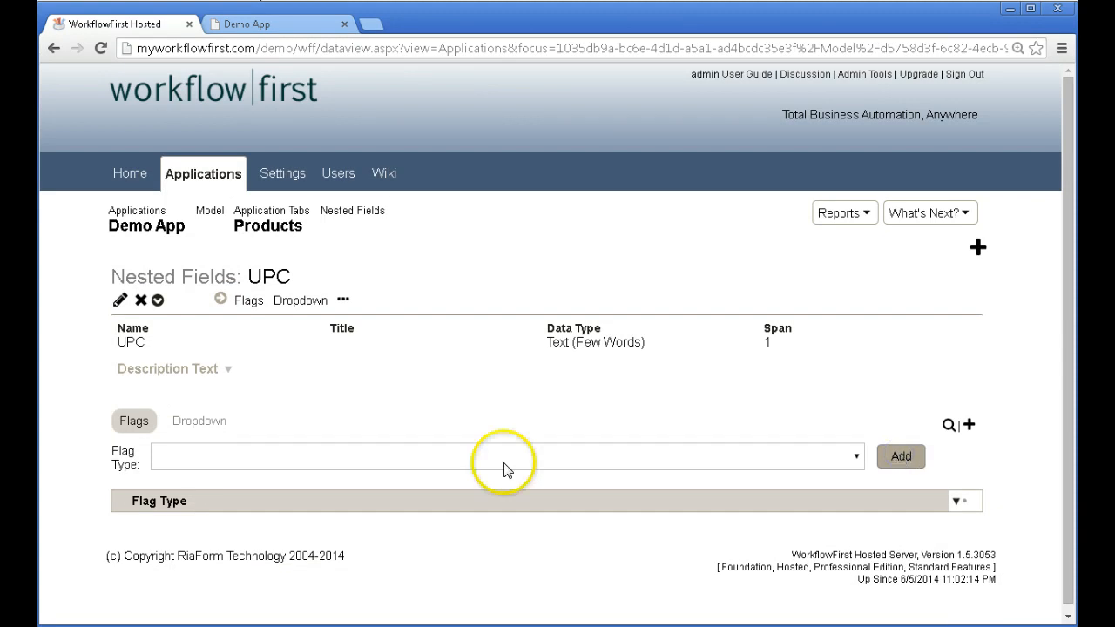
{"action": "left_click", "coordinate": [410, 453]}
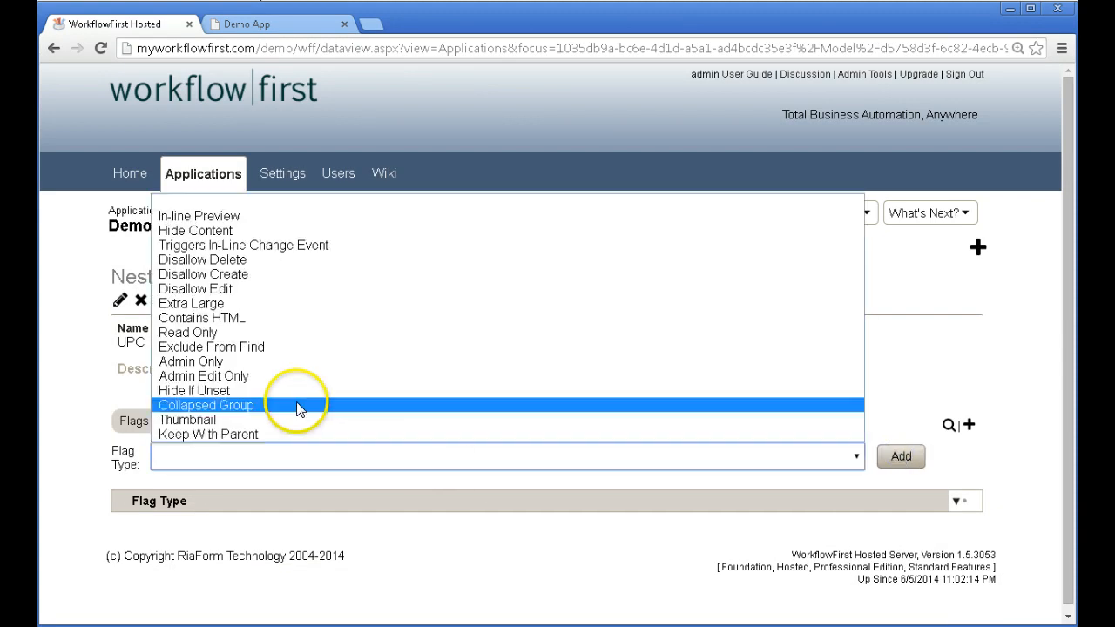
{"action": "left_click", "coordinate": [253, 305]}
{"action": "left_click", "coordinate": [898, 455]}
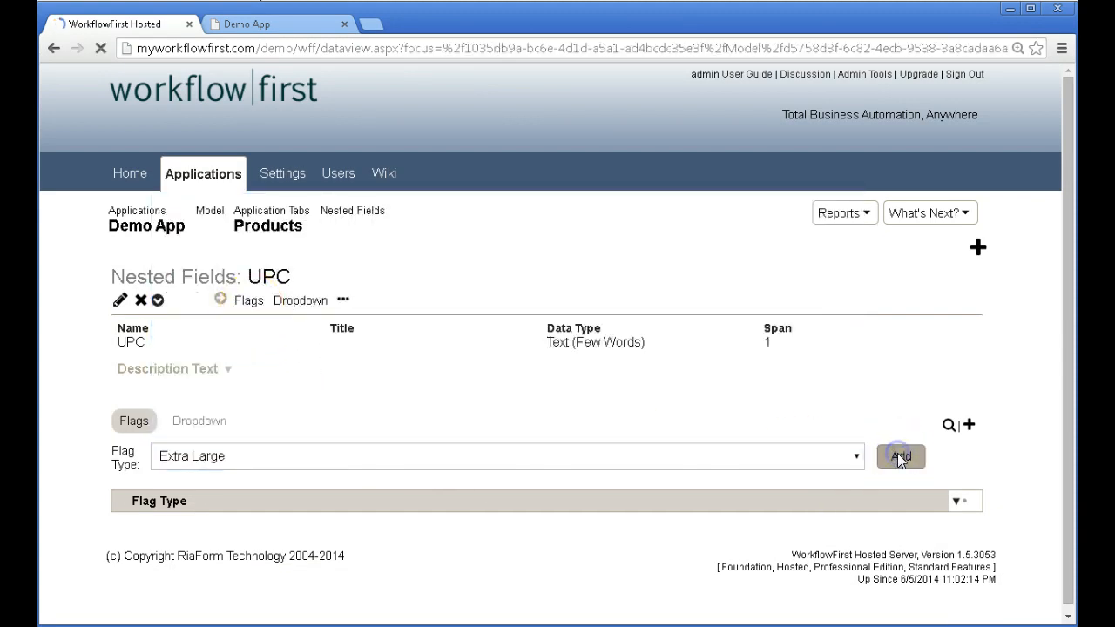
Publish the Demo App with Patch set to Yes and switch to the published product form
{"action": "left_click", "coordinate": [926, 212]}
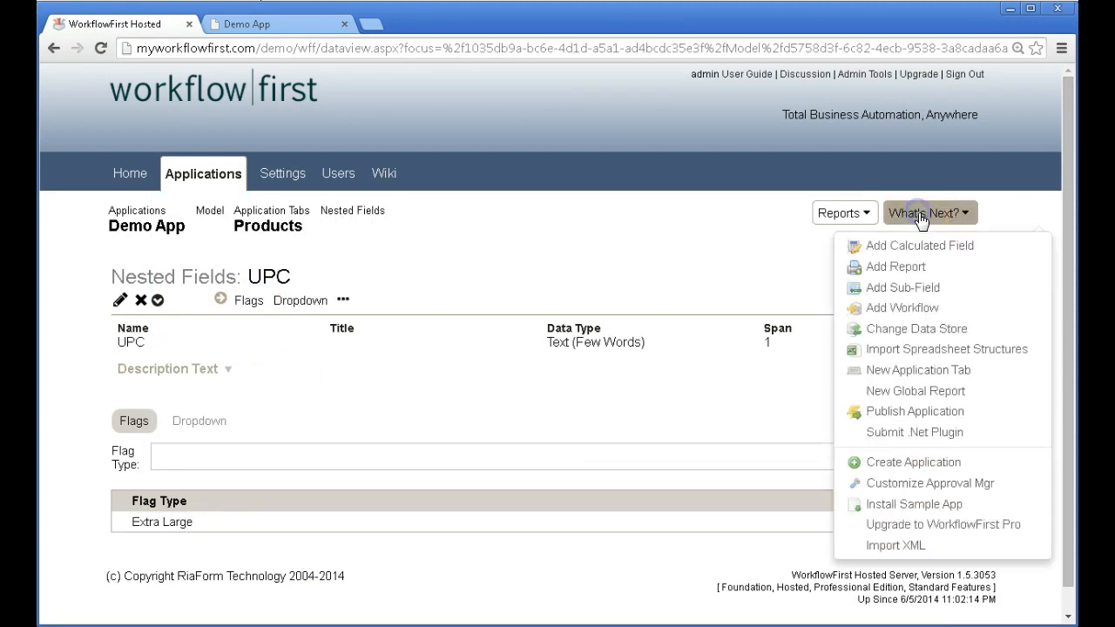
{"action": "left_click", "coordinate": [902, 415]}
{"action": "left_click", "coordinate": [590, 357]}
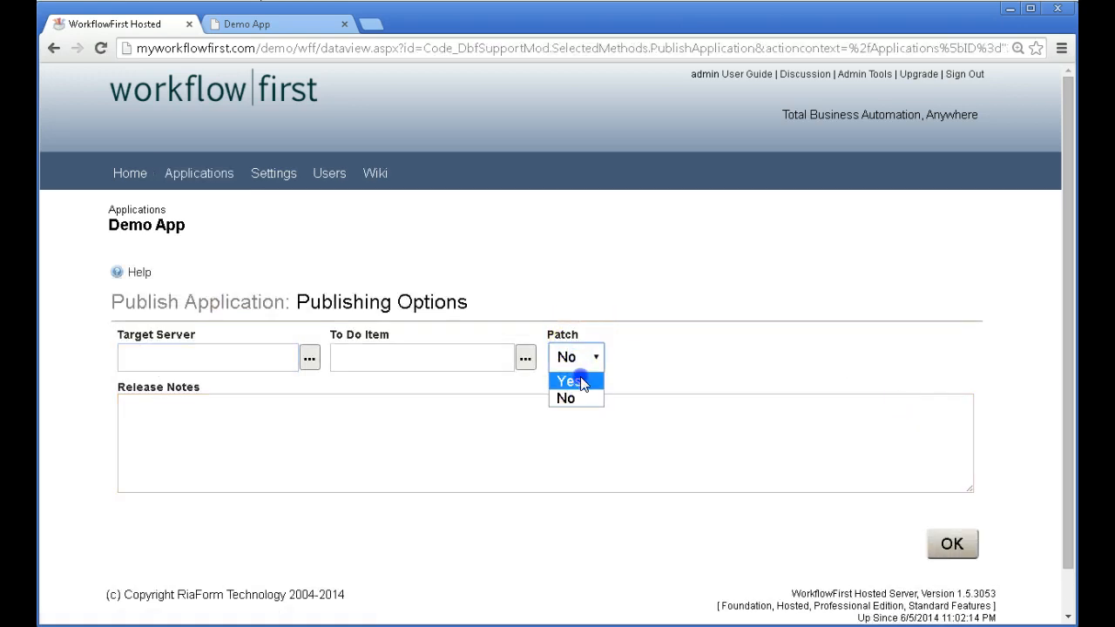
{"action": "left_click", "coordinate": [571, 377]}
{"action": "left_click", "coordinate": [961, 545]}
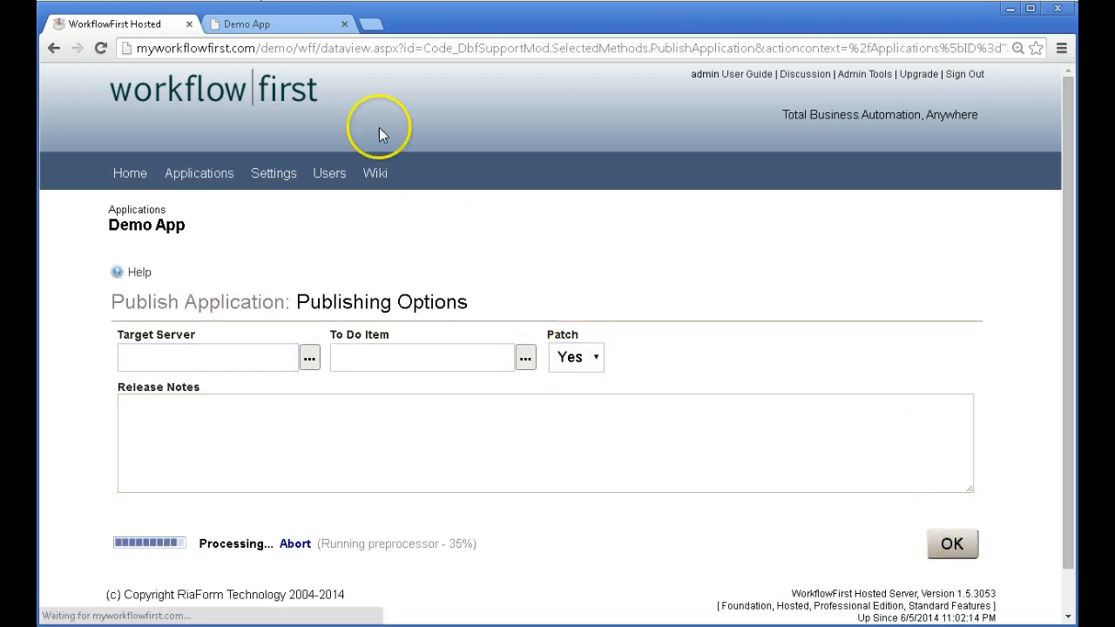
{"action": "left_click", "coordinate": [301, 27]}
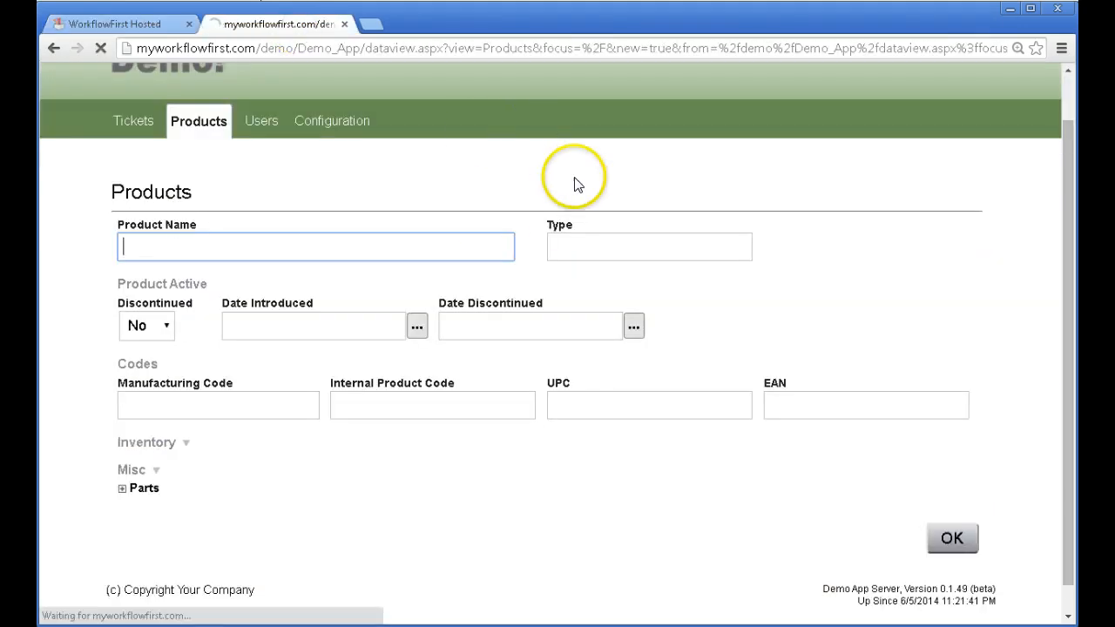